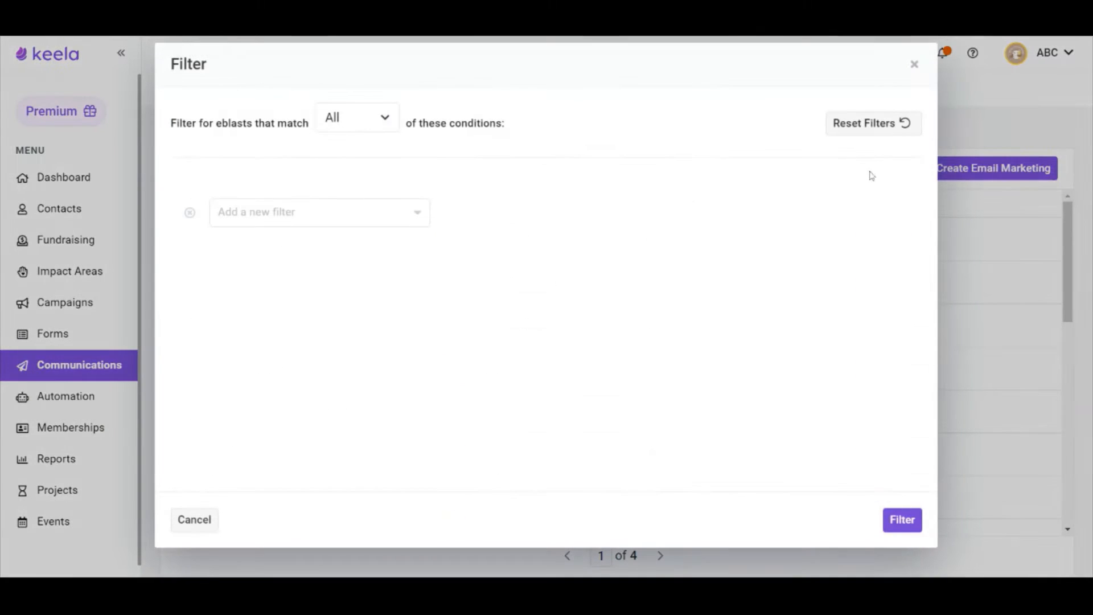
Review the available eblast filter conditions and the assigned e-blast notification setting, closing both without changes
click(364, 217)
click(354, 243)
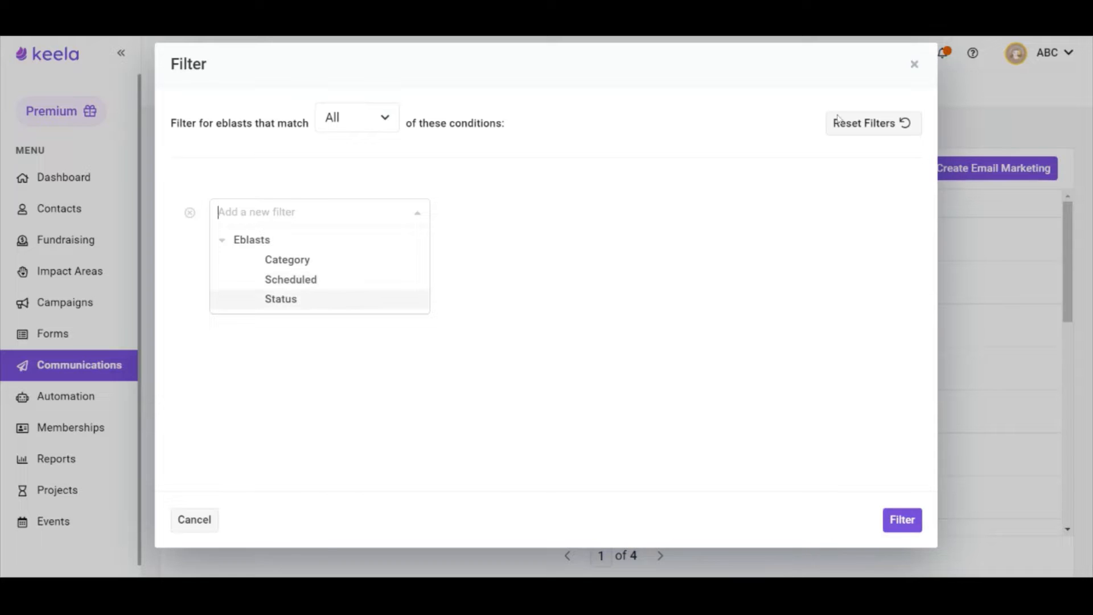
click(914, 64)
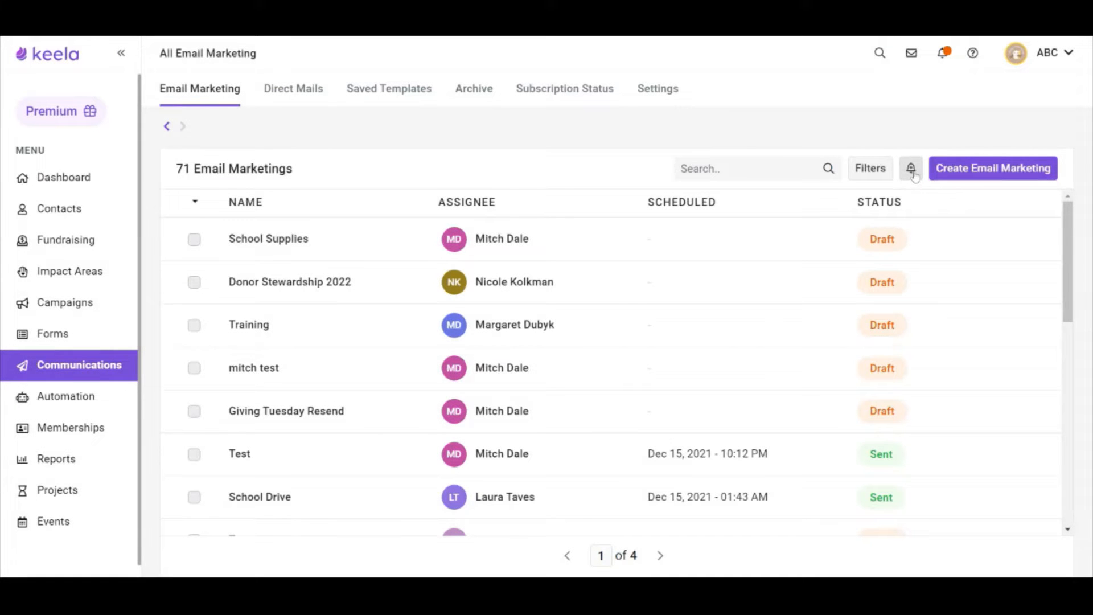
click(911, 168)
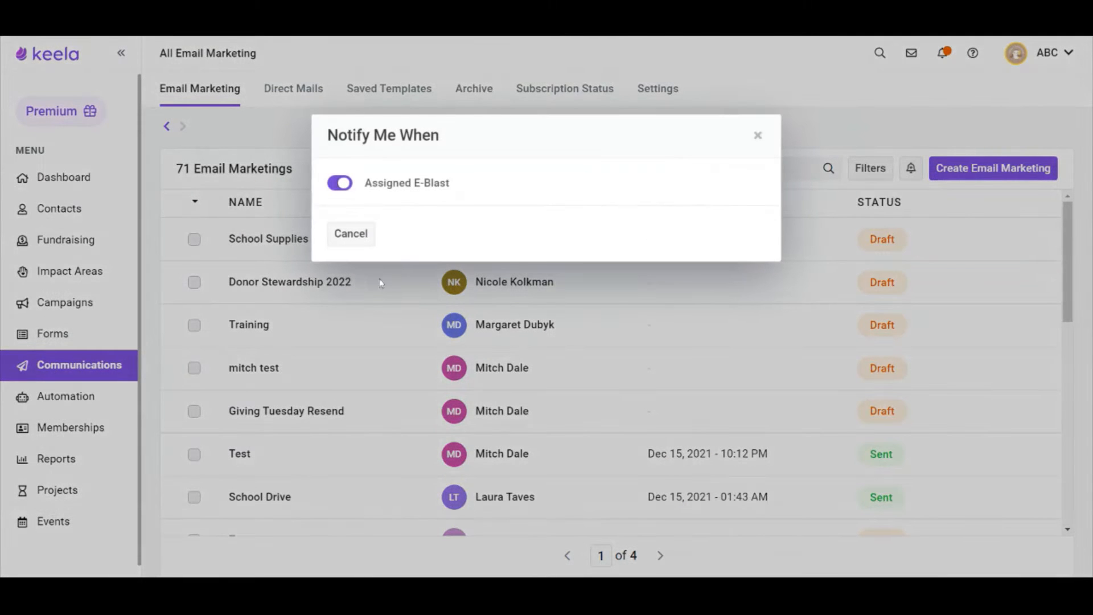
click(757, 136)
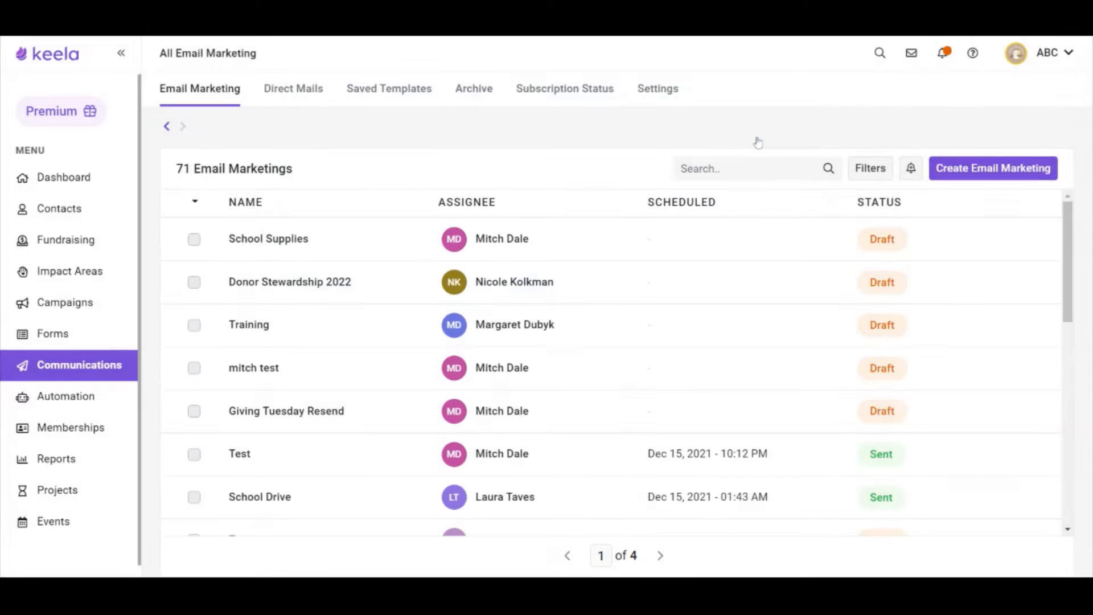
Create an email marketing named School Supplies with category Fundraising and campaign School Supplies, keeping the default assignee
click(1013, 176)
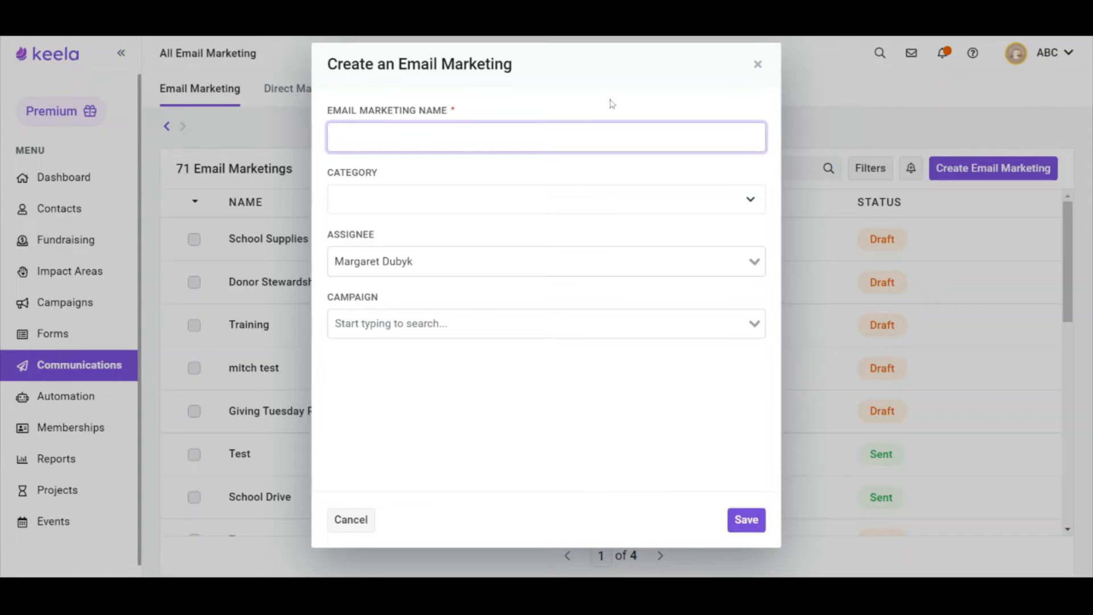
text(School Supplies)
click(445, 174)
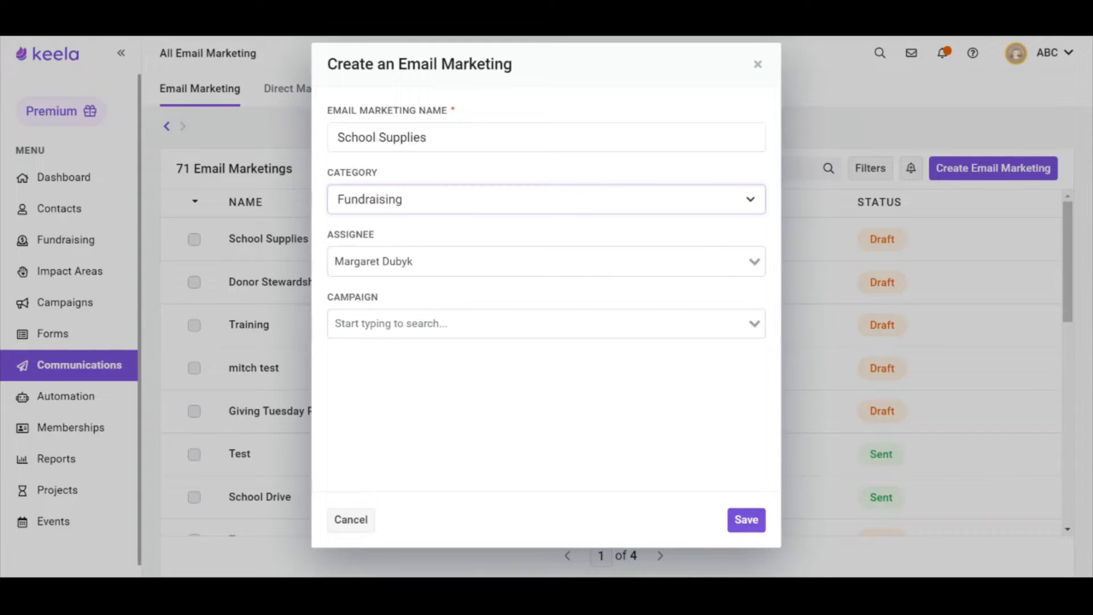
click(545, 262)
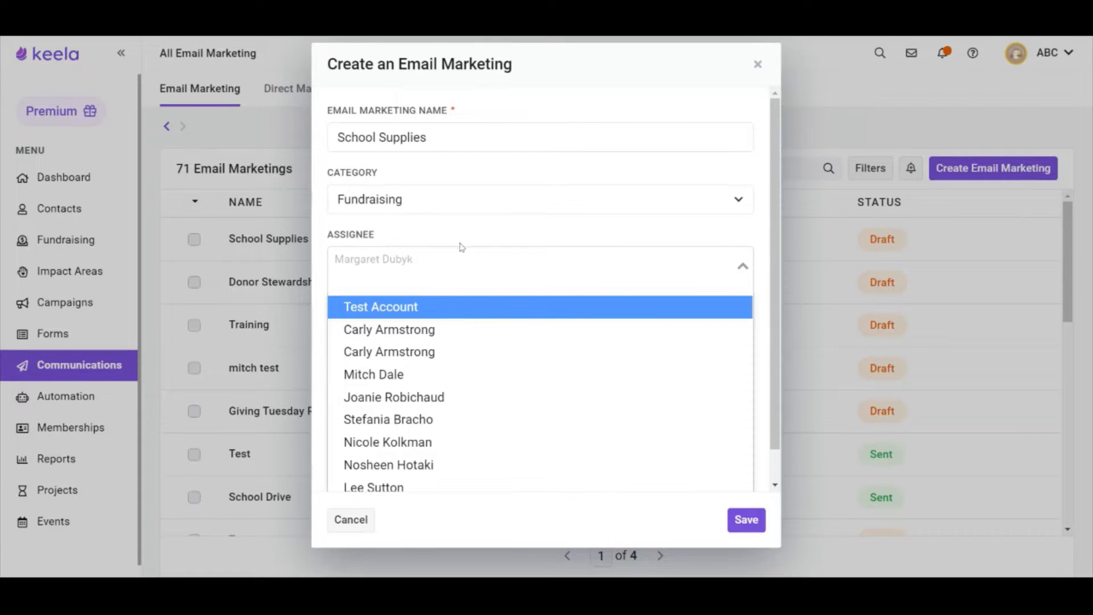
click(476, 234)
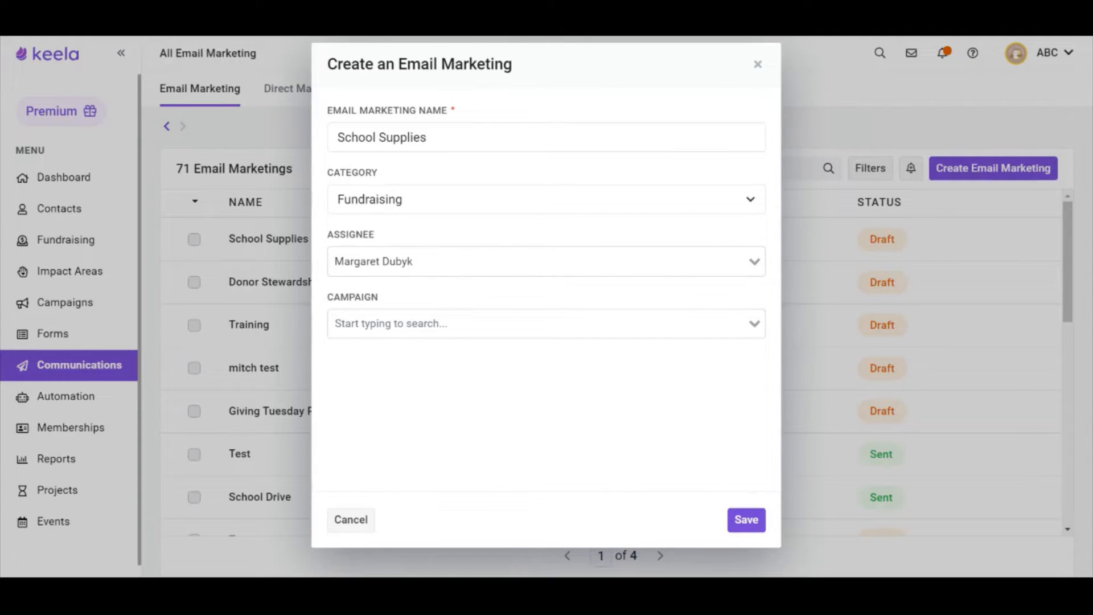
click(501, 324)
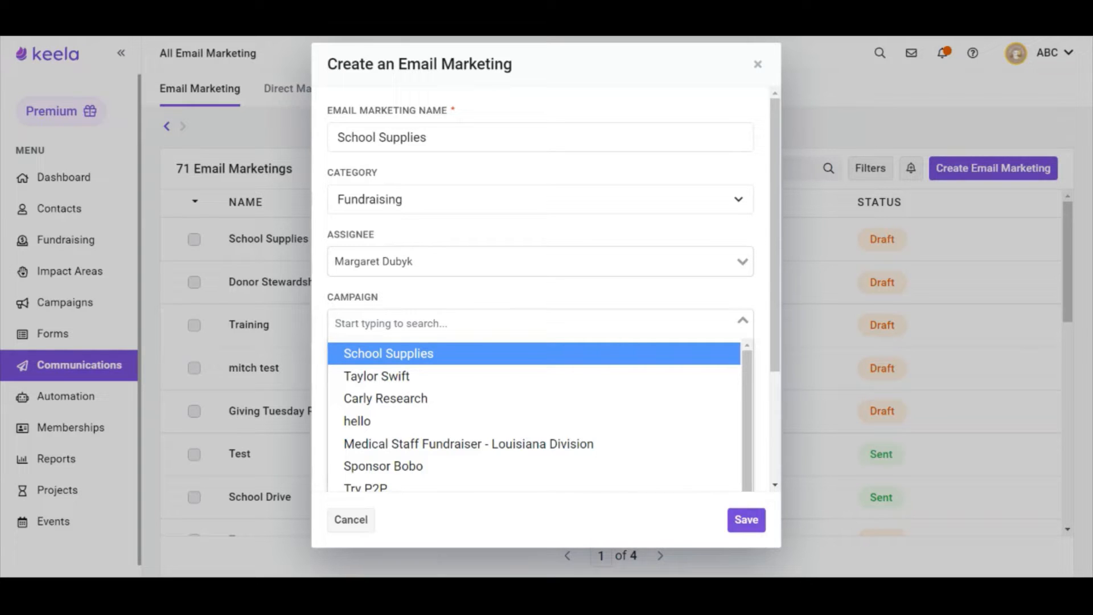
click(415, 353)
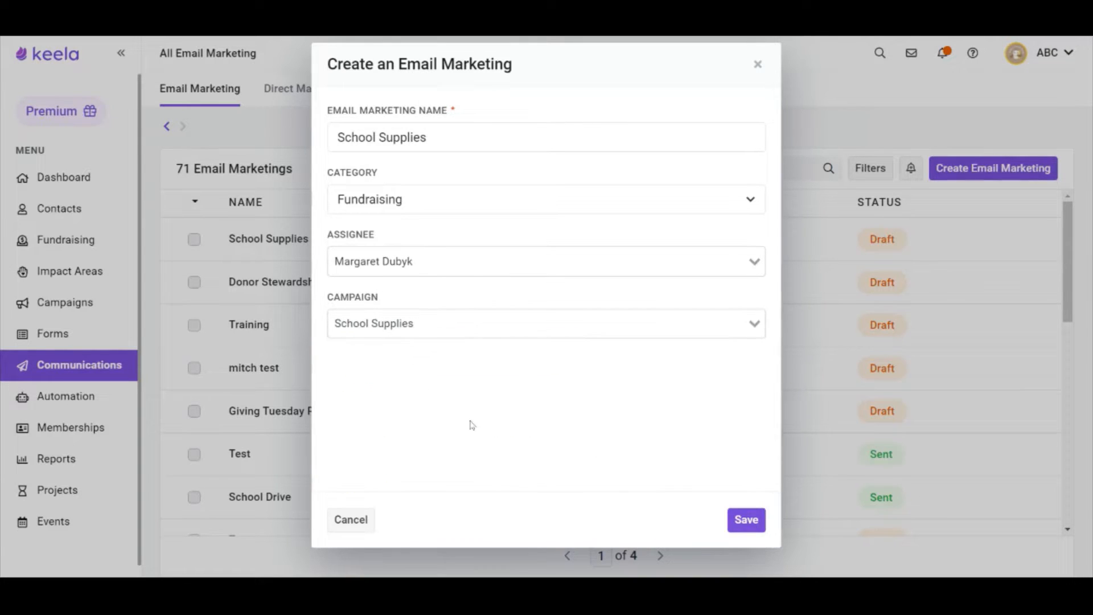
click(747, 520)
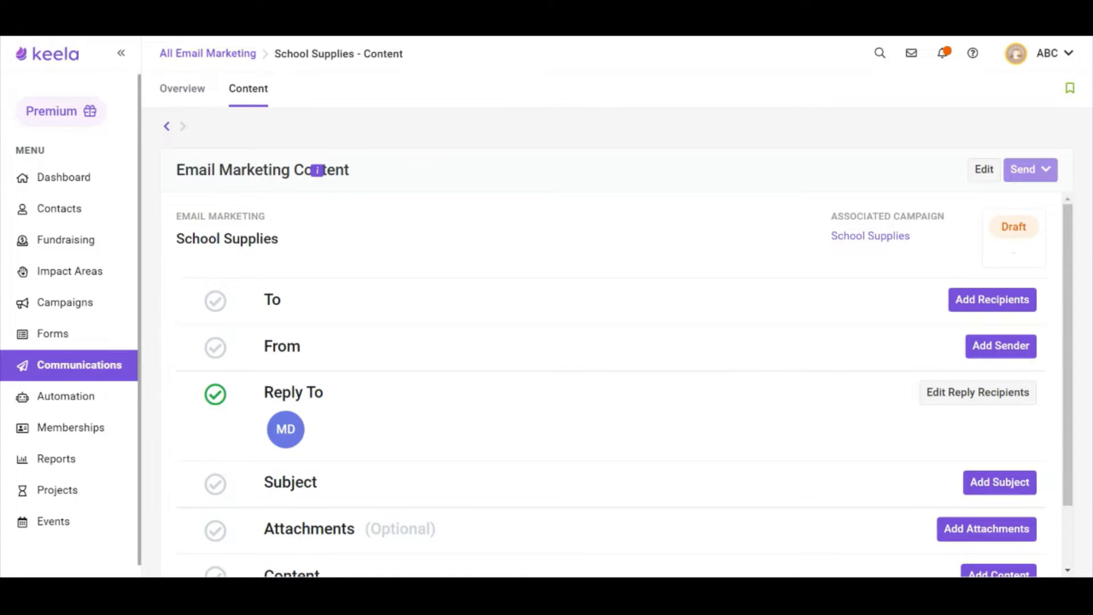
Set the email's recipients to the segment School Supplies Reachout - Email, without excluding contacts, and save
scroll(579, 391, down, 2)
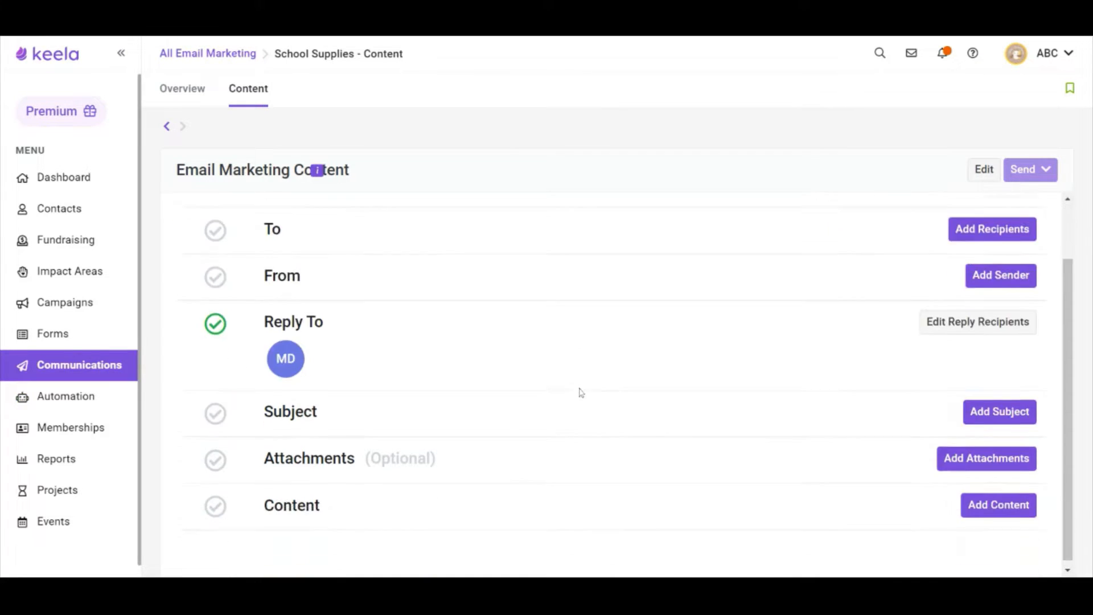
scroll(581, 393, up, 2)
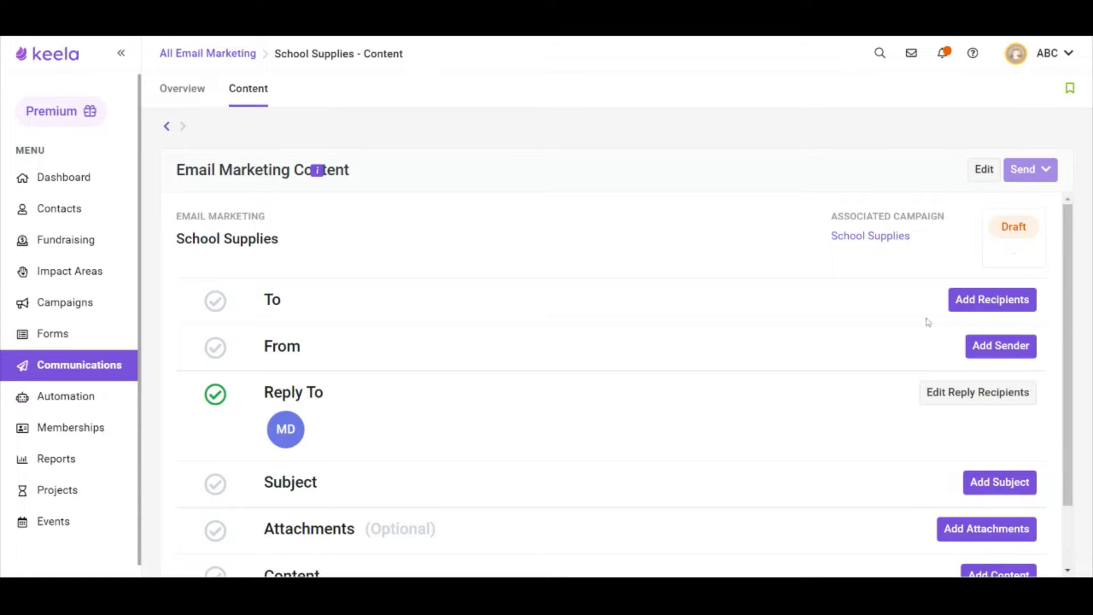
click(1005, 304)
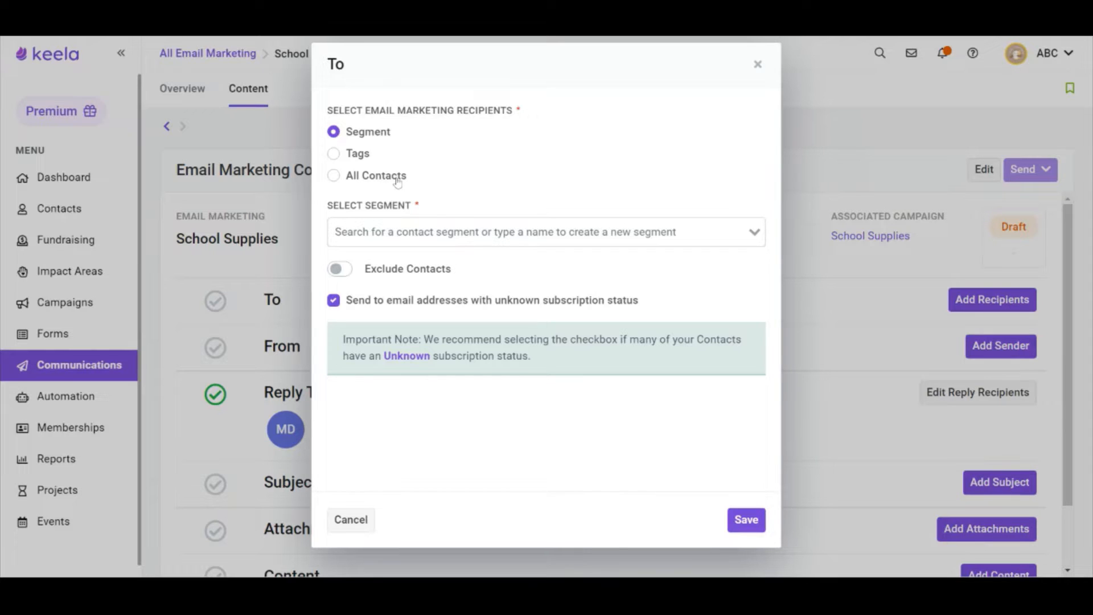
click(340, 269)
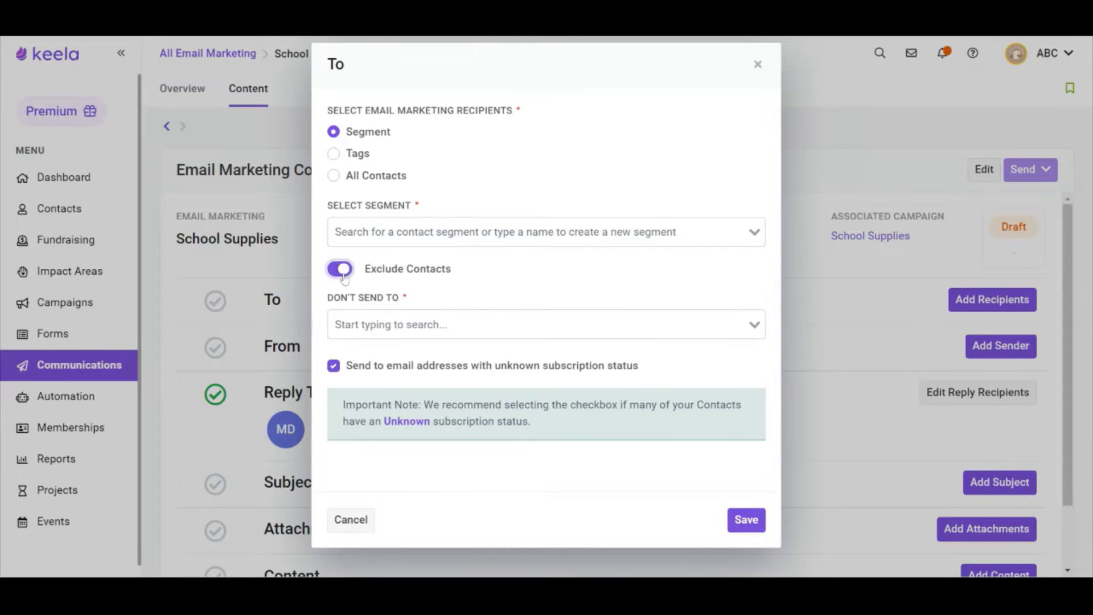
click(342, 270)
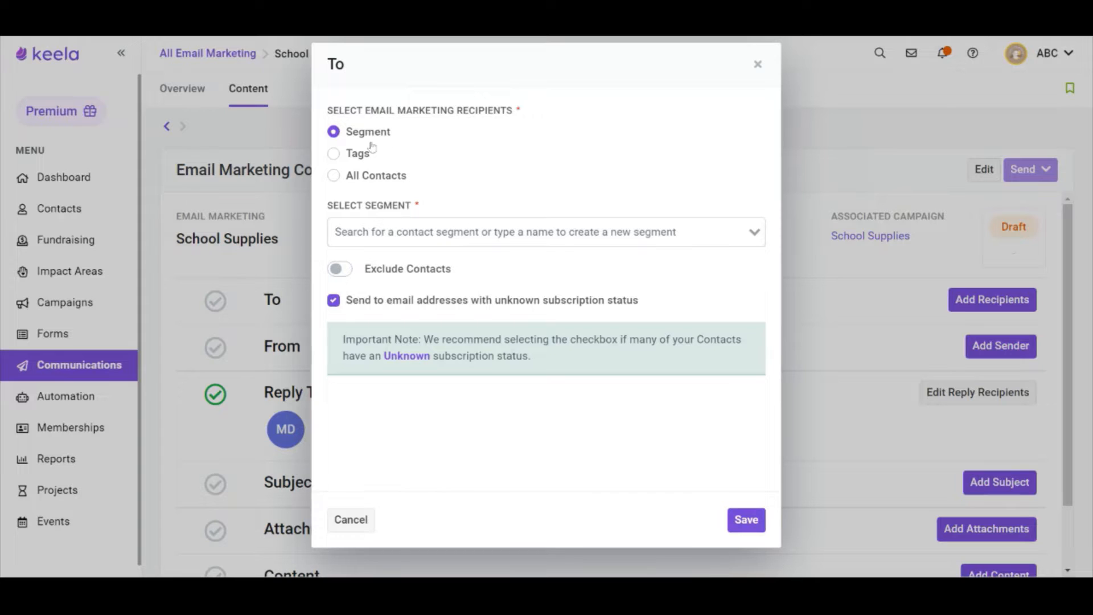
click(387, 232)
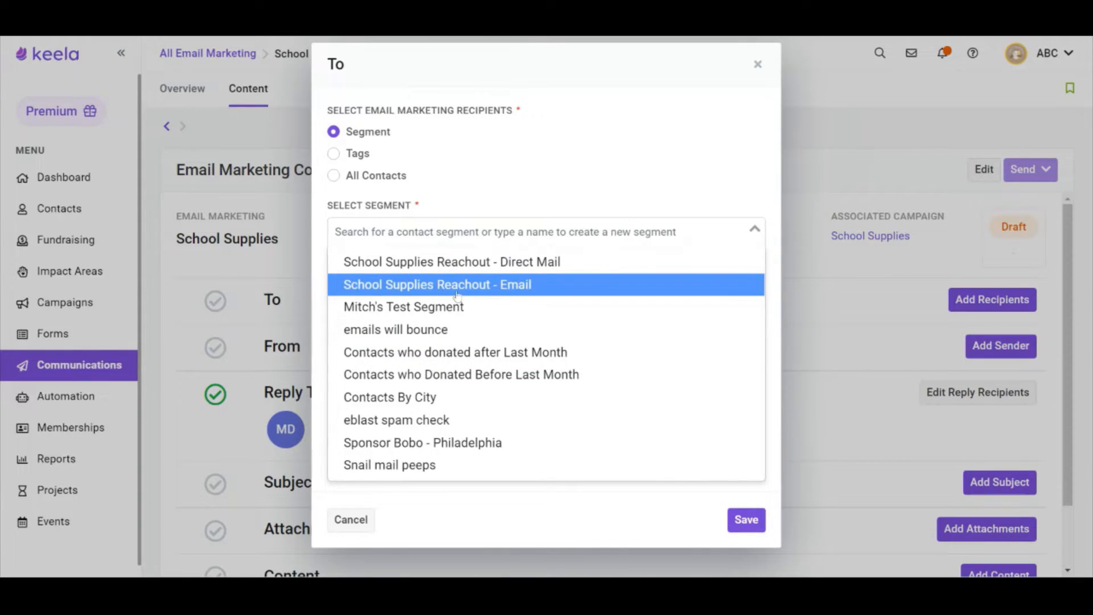
click(514, 291)
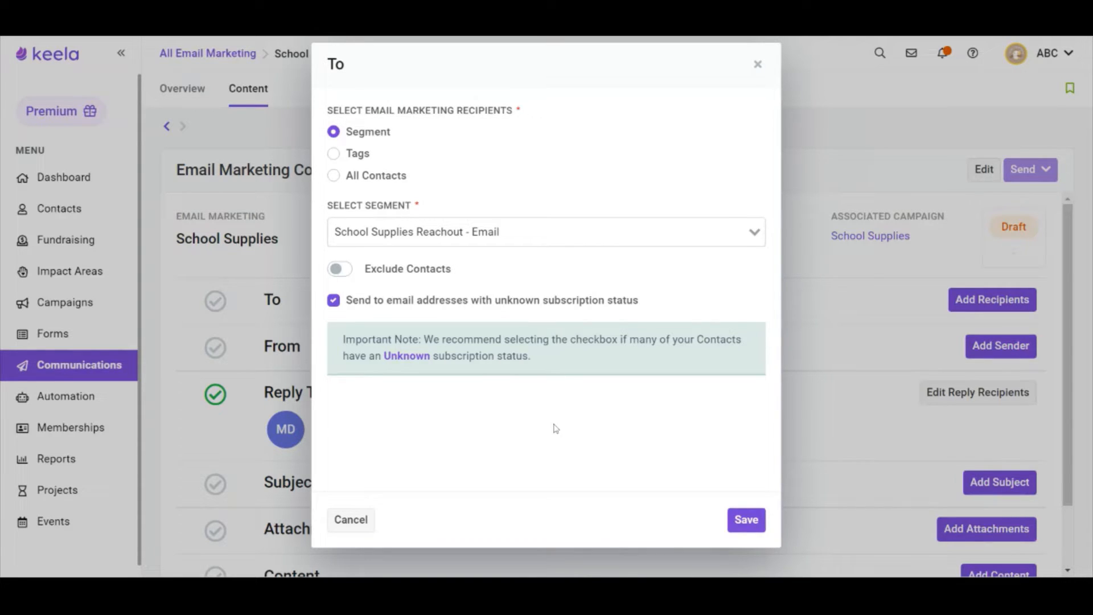
click(739, 523)
Add the sender using the preset sender email and the name ABC, and save
scroll(604, 268, down, 2)
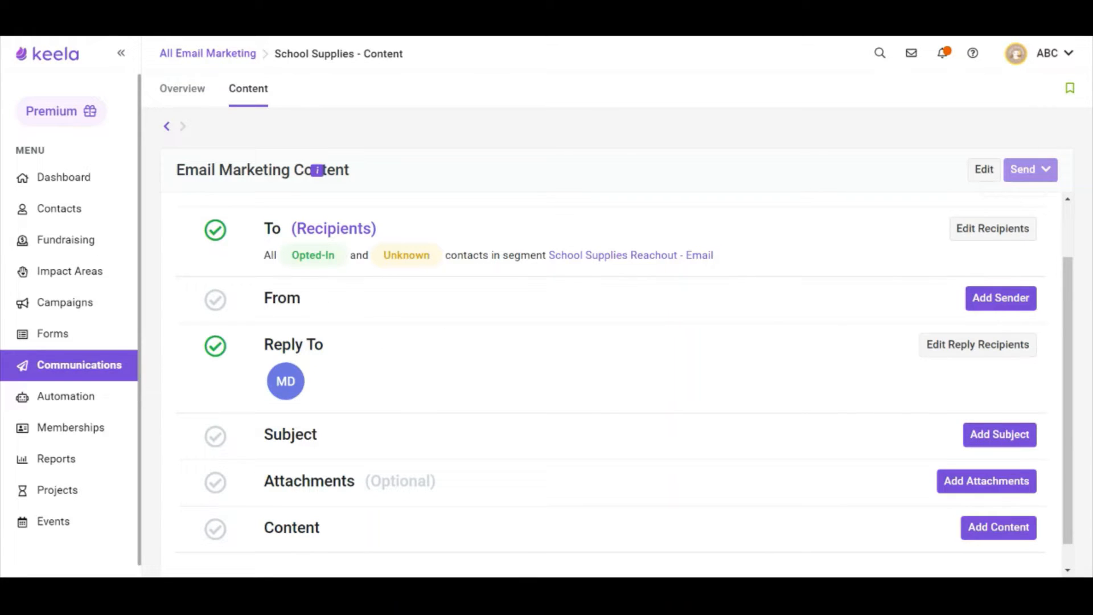
click(1002, 305)
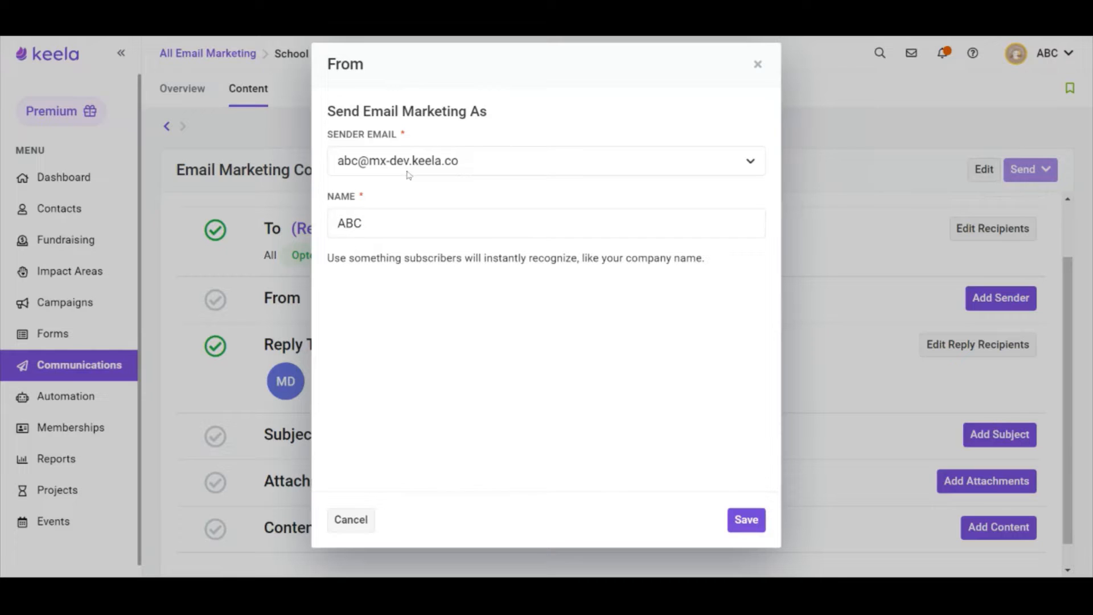
click(747, 519)
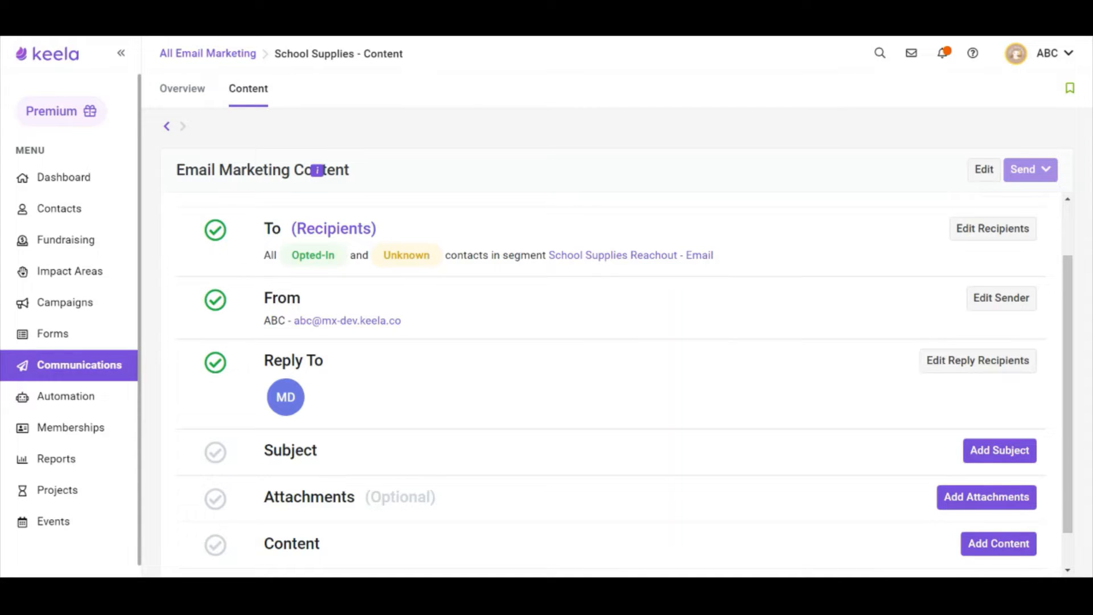
Add a second team member to the people notified when someone replies to the email, and save
click(972, 369)
click(458, 152)
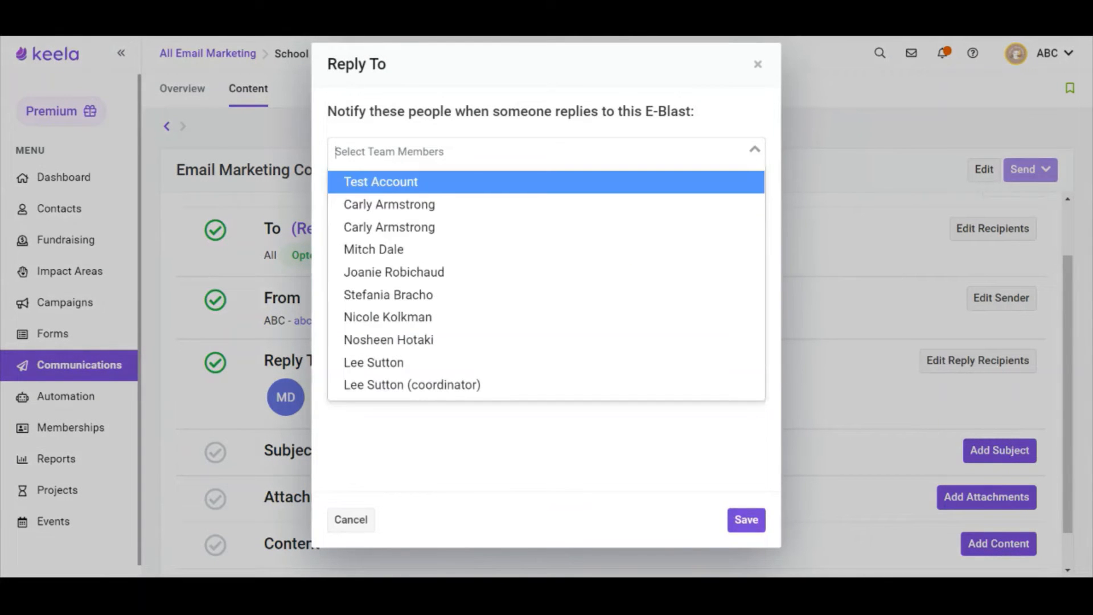
click(462, 253)
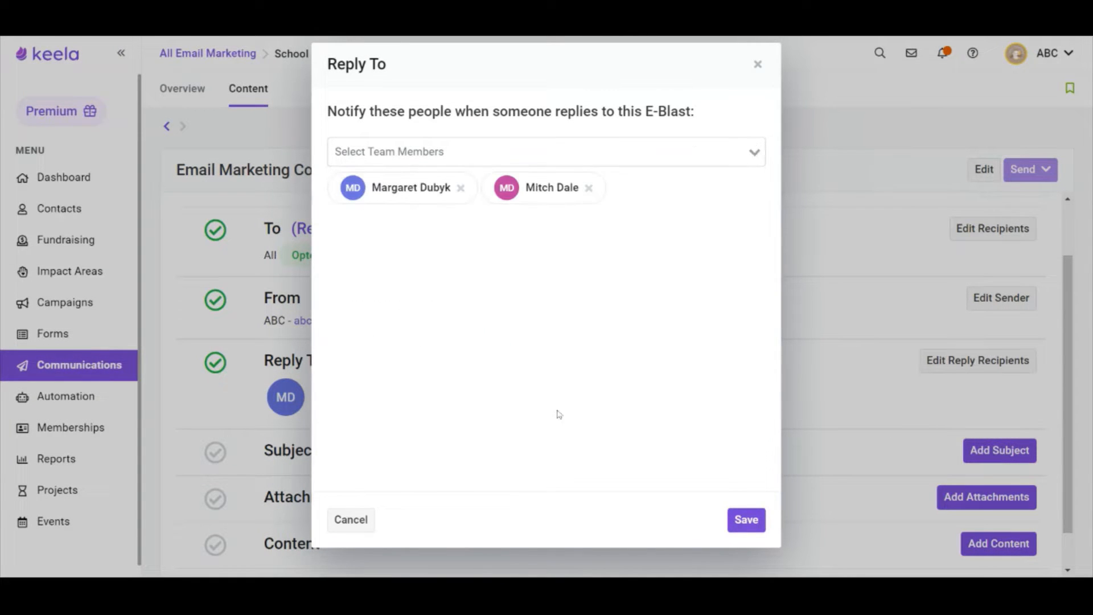
click(743, 521)
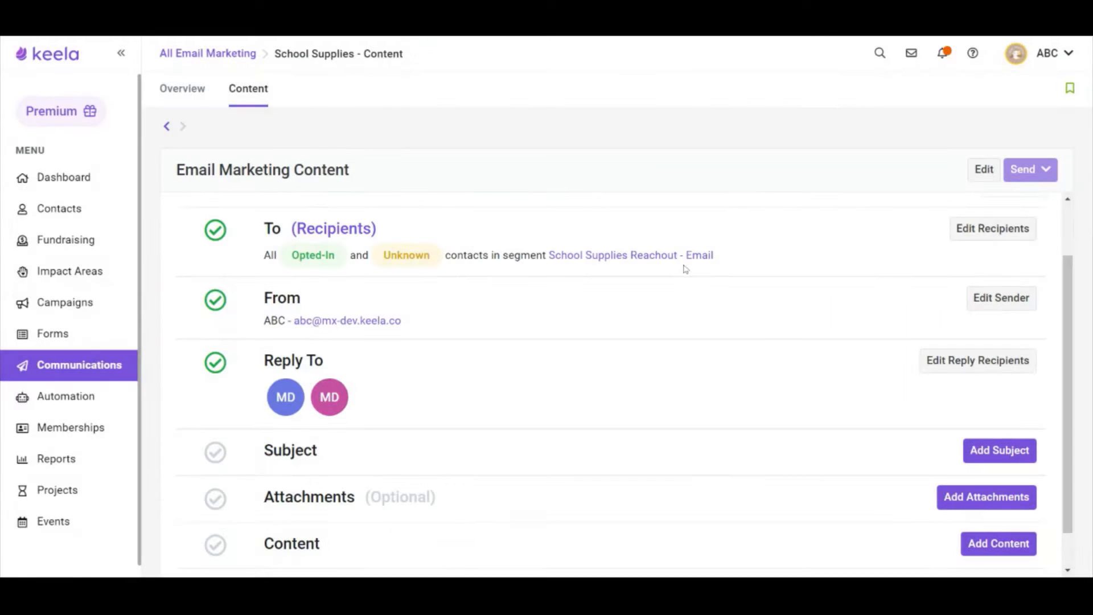
Add the subject line School Supplies, leave the preview text empty, and save
scroll(686, 270, down, 1)
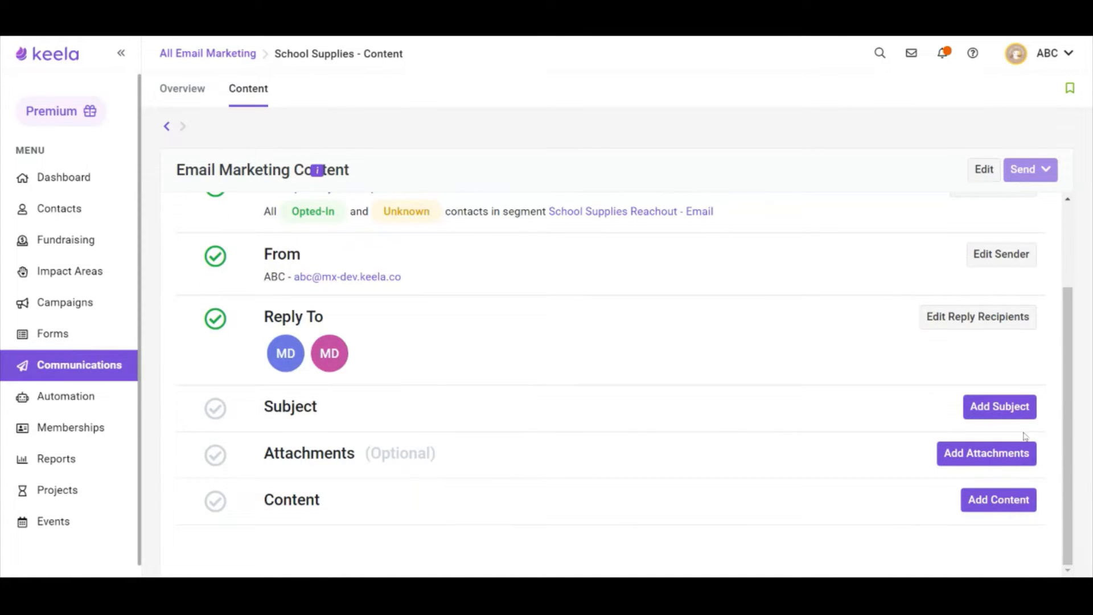
click(980, 417)
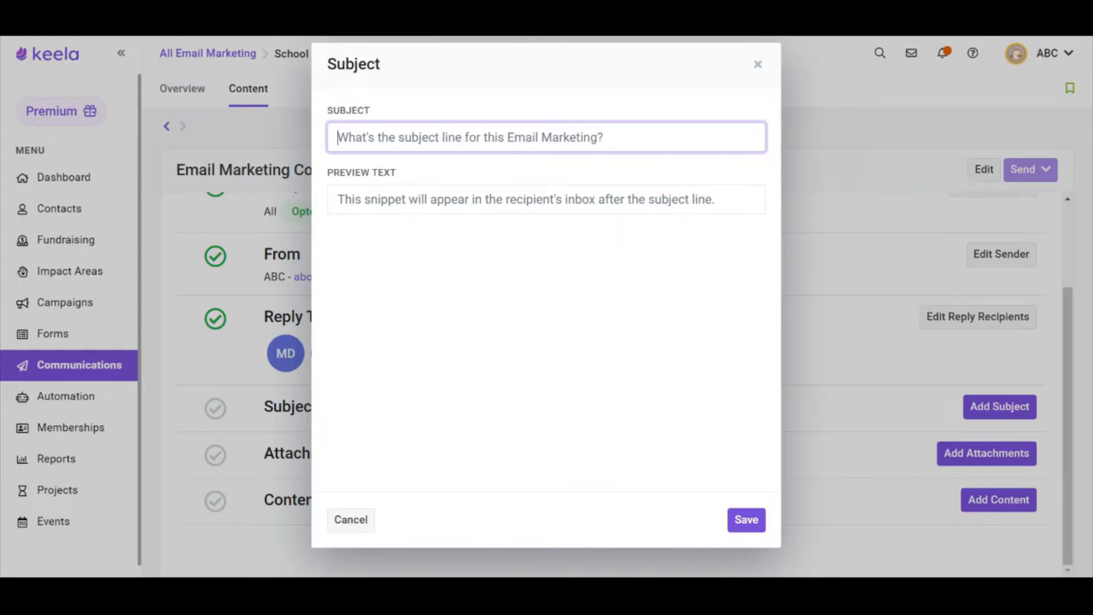
click(394, 194)
click(407, 305)
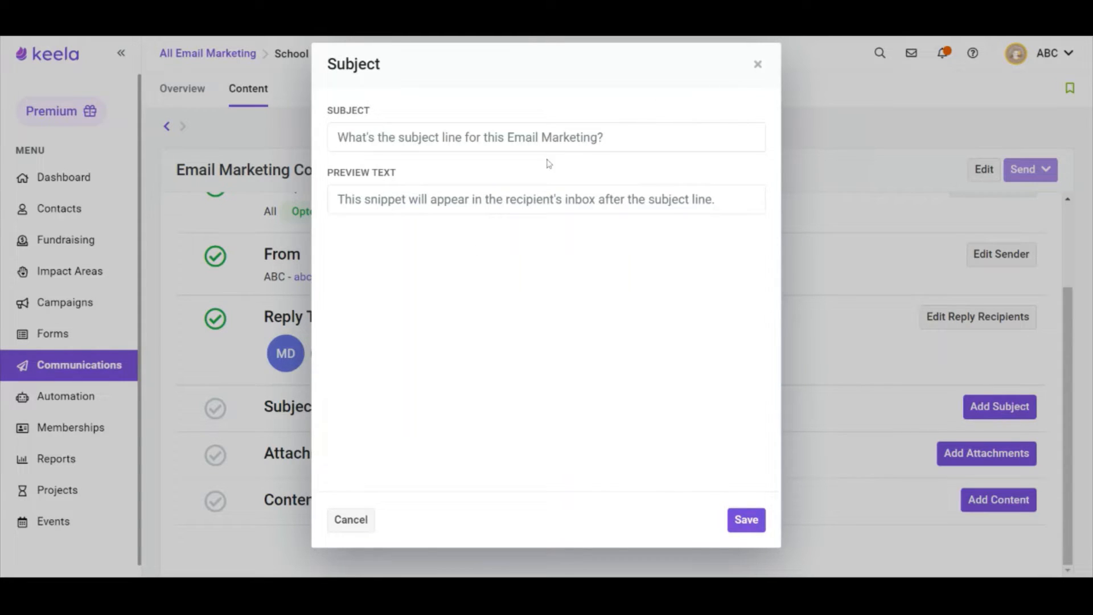
click(548, 140)
text(School Sup)
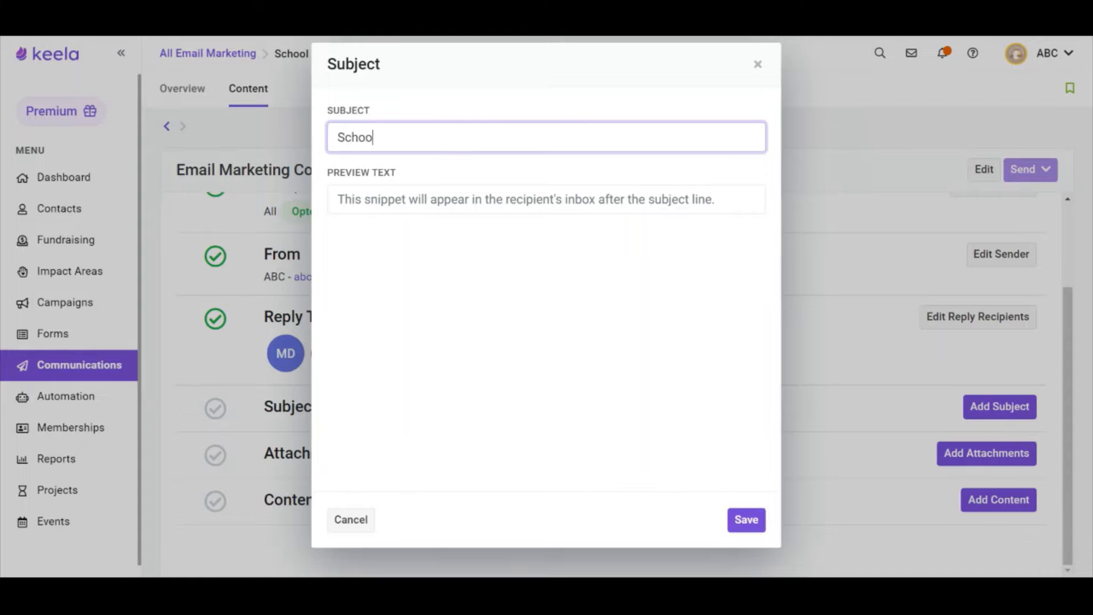
text(s)
click(503, 348)
click(747, 519)
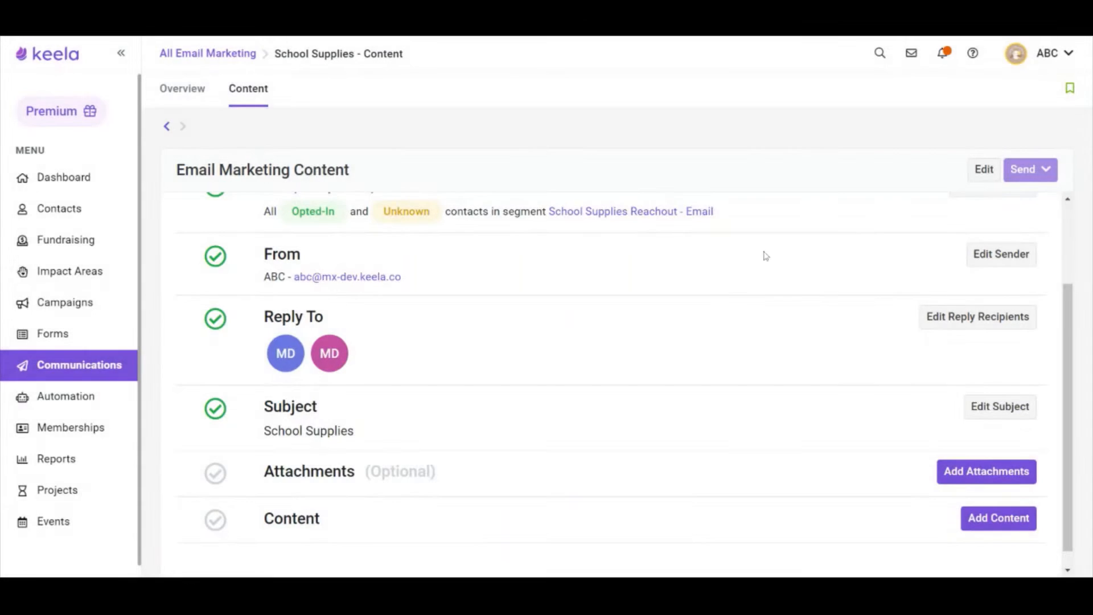
Add content to the email by browsing the default templates and selecting the blank template under Basic
scroll(711, 275, down, 1)
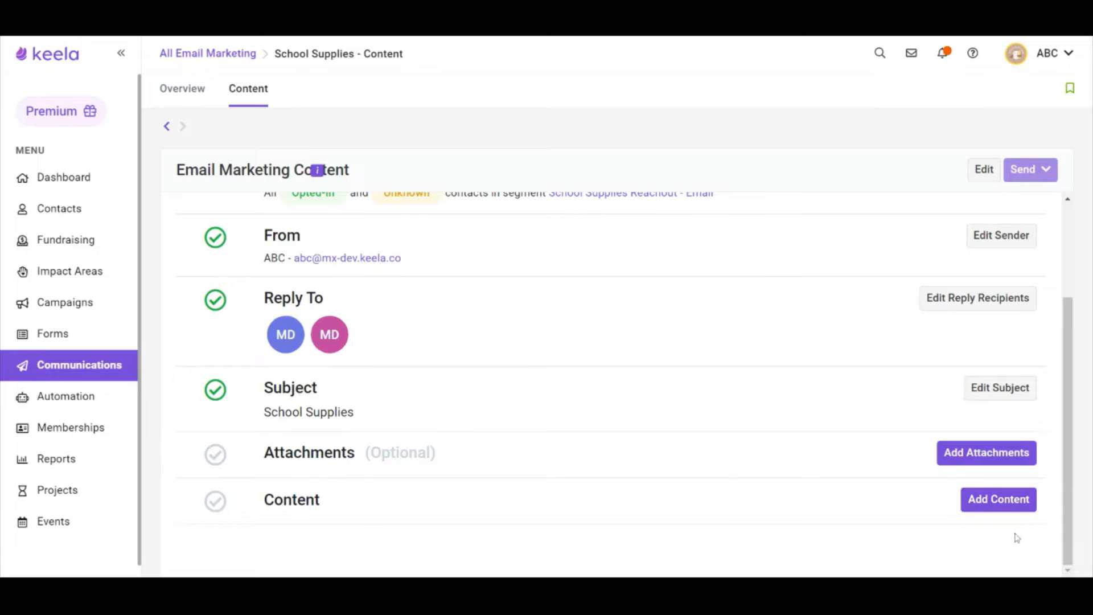
click(993, 509)
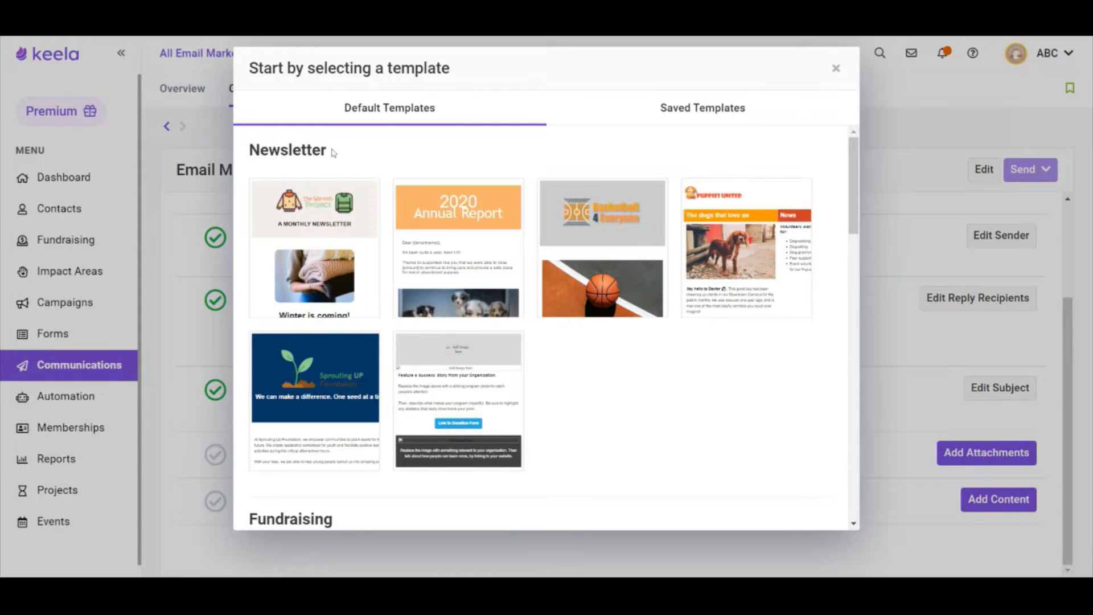
scroll(359, 251, down, 8)
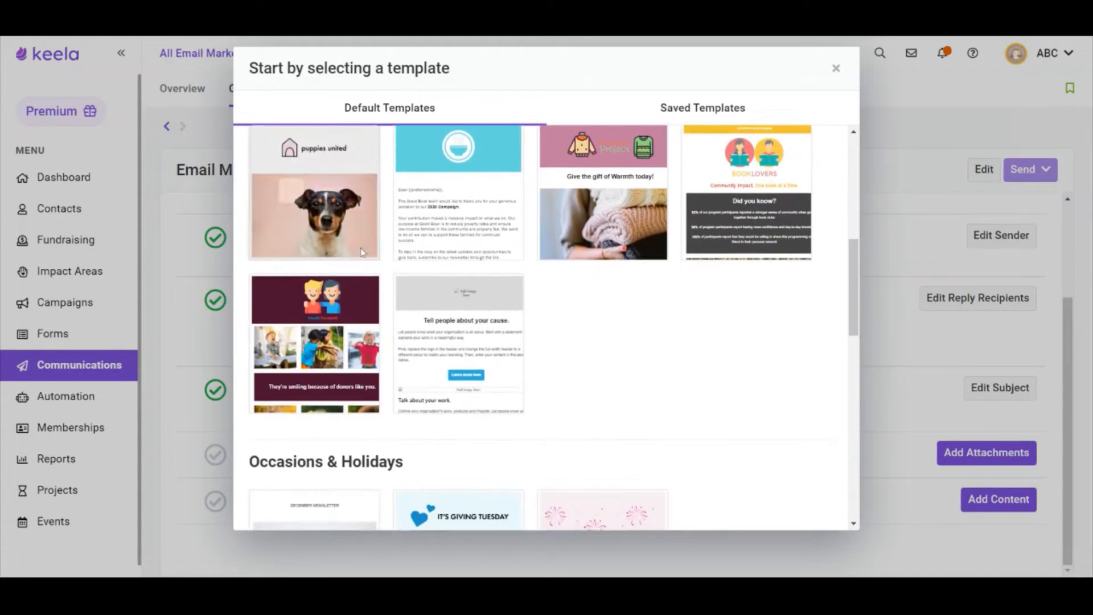
scroll(362, 251, down, 4)
scroll(361, 288, down, 8)
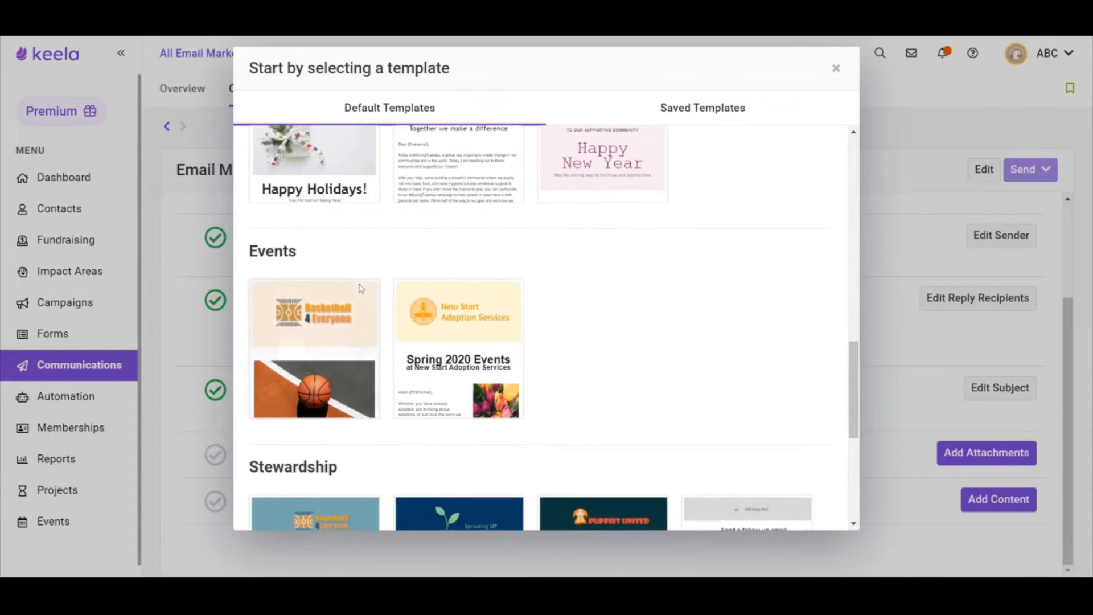
scroll(349, 260, down, 2)
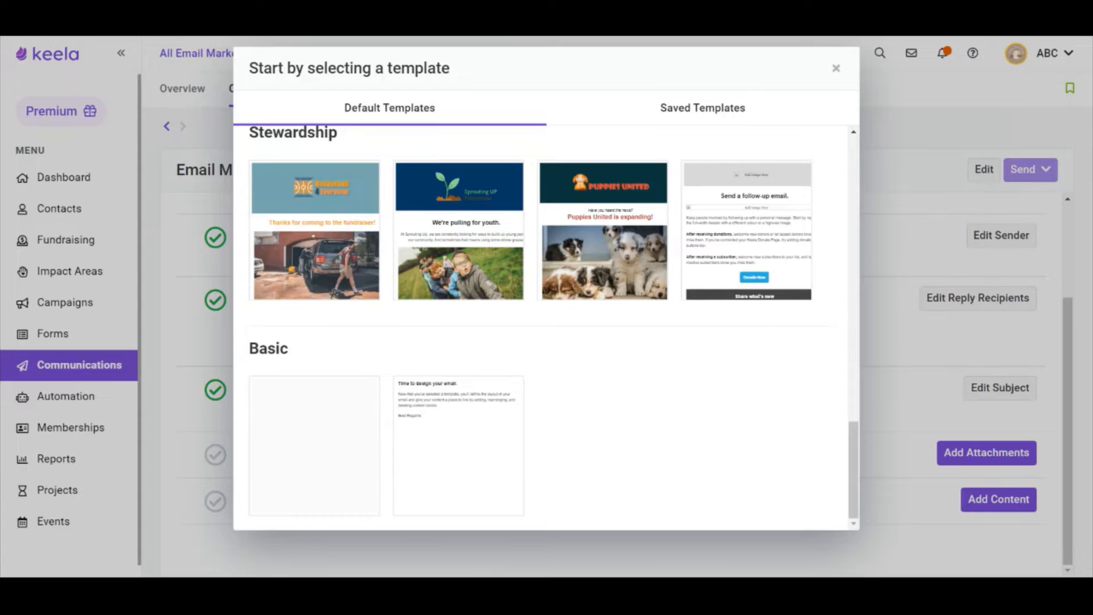
mouse_move(408, 385)
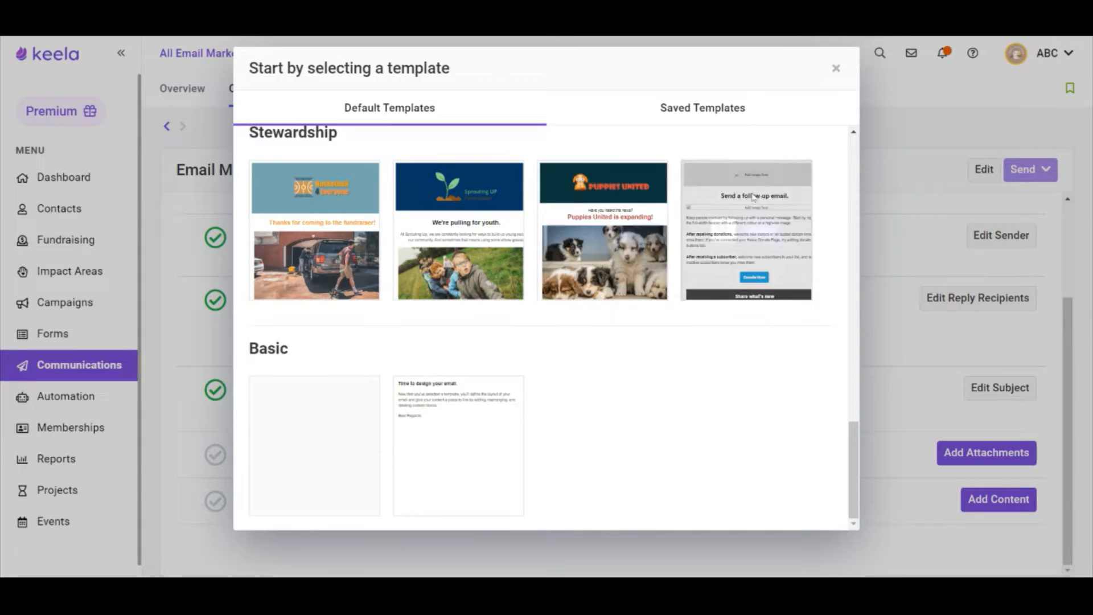
click(730, 112)
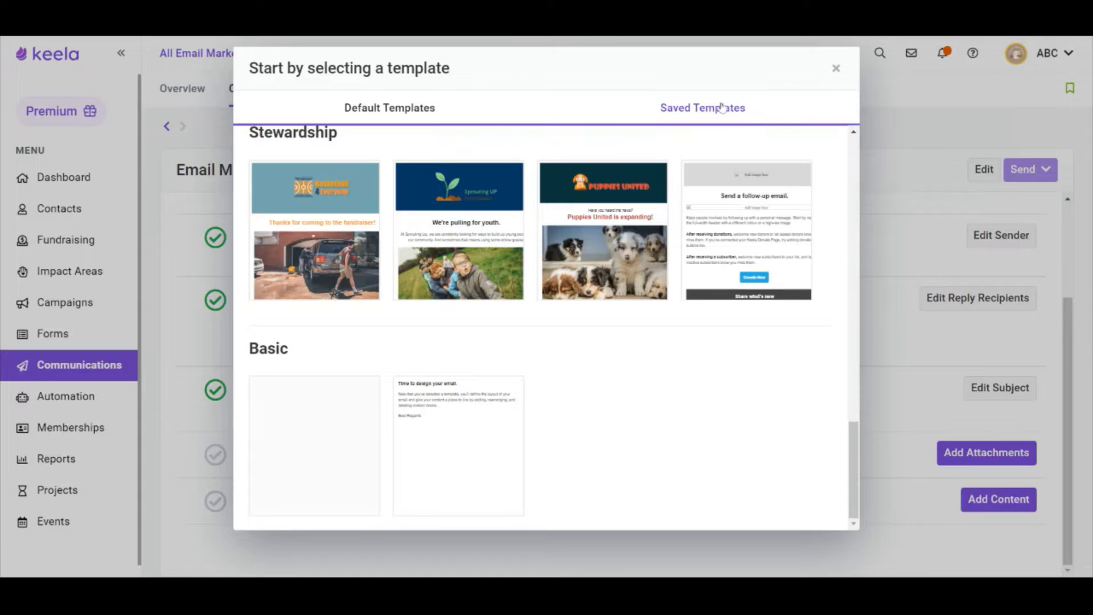
click(409, 109)
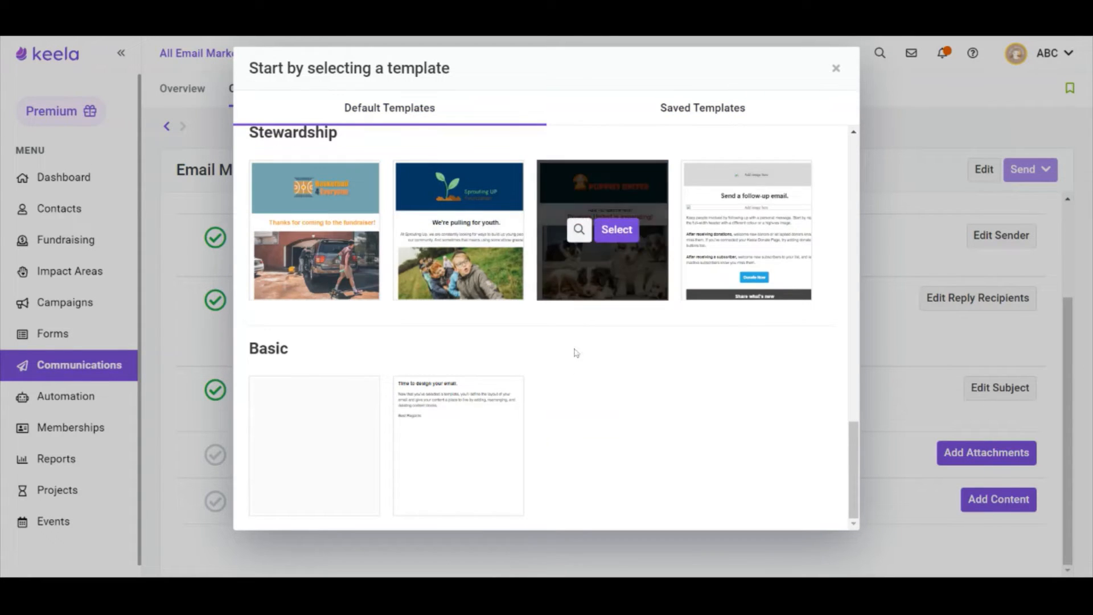
mouse_move(340, 448)
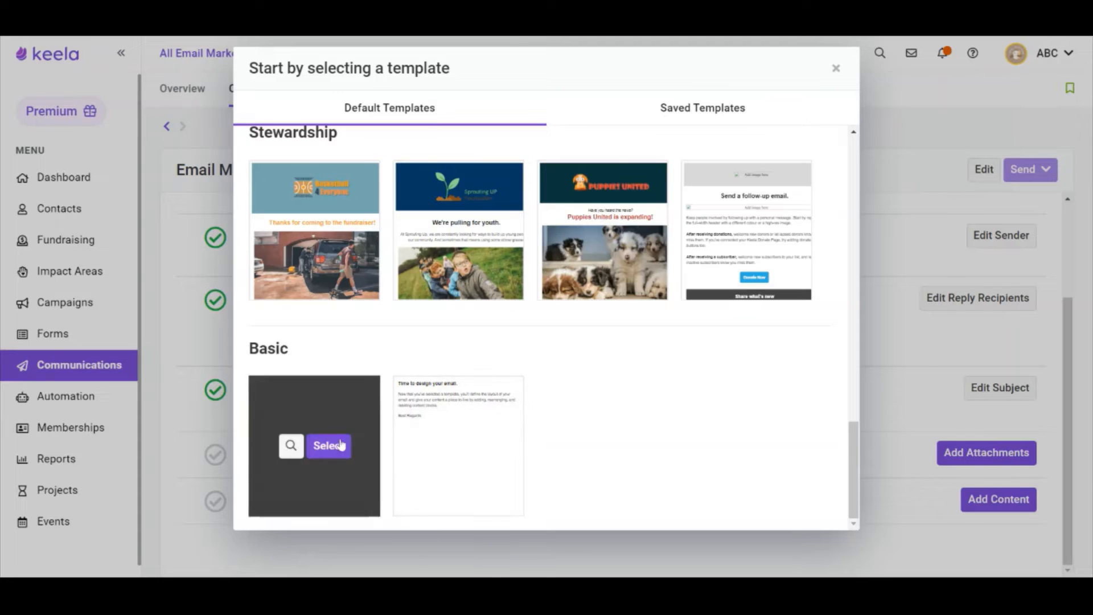
click(341, 448)
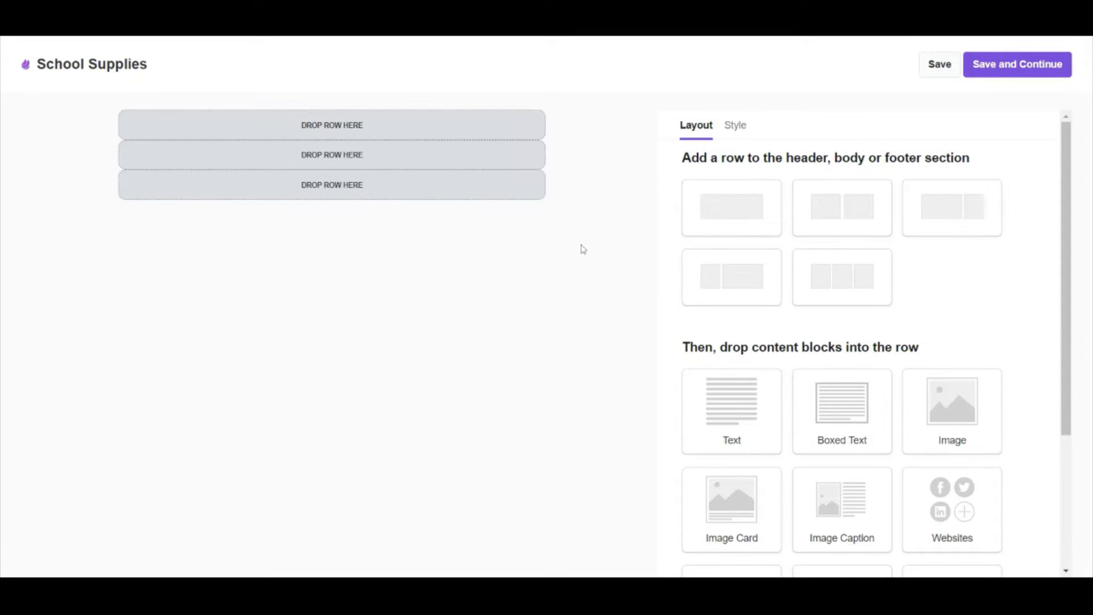
Add a one-column row to the header section with an Image block, and load the When I Grow Young banner image for it
drag(749, 211, 403, 114)
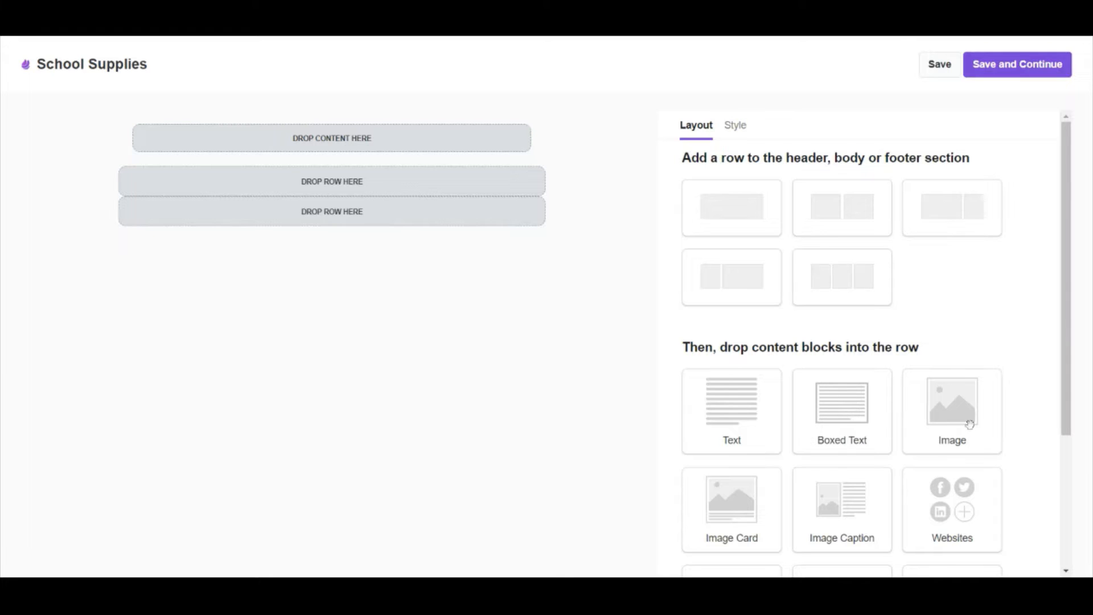
drag(960, 429, 393, 143)
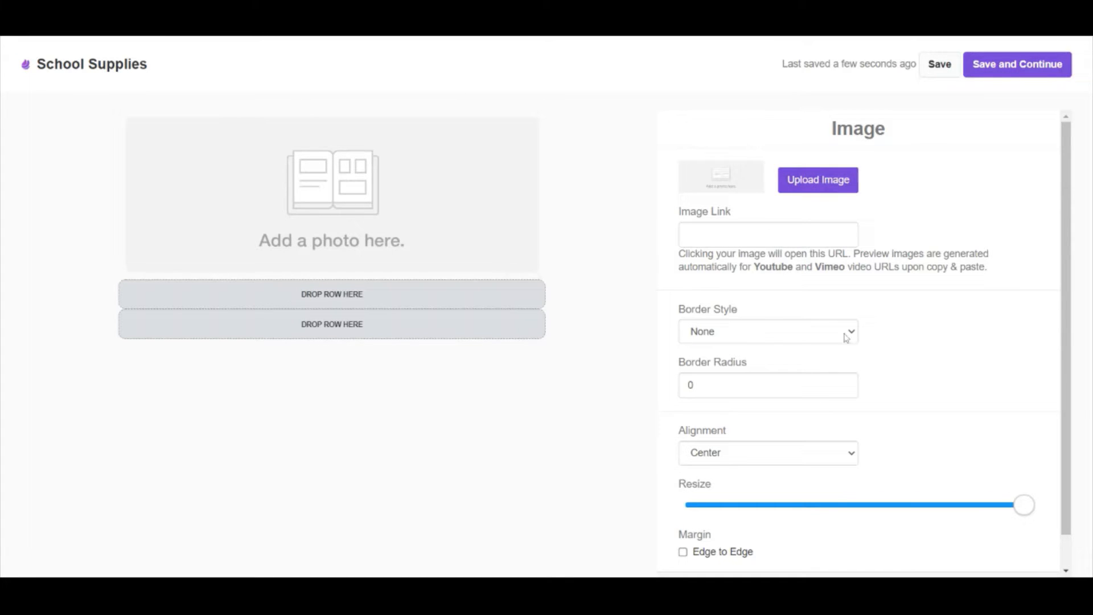
click(807, 191)
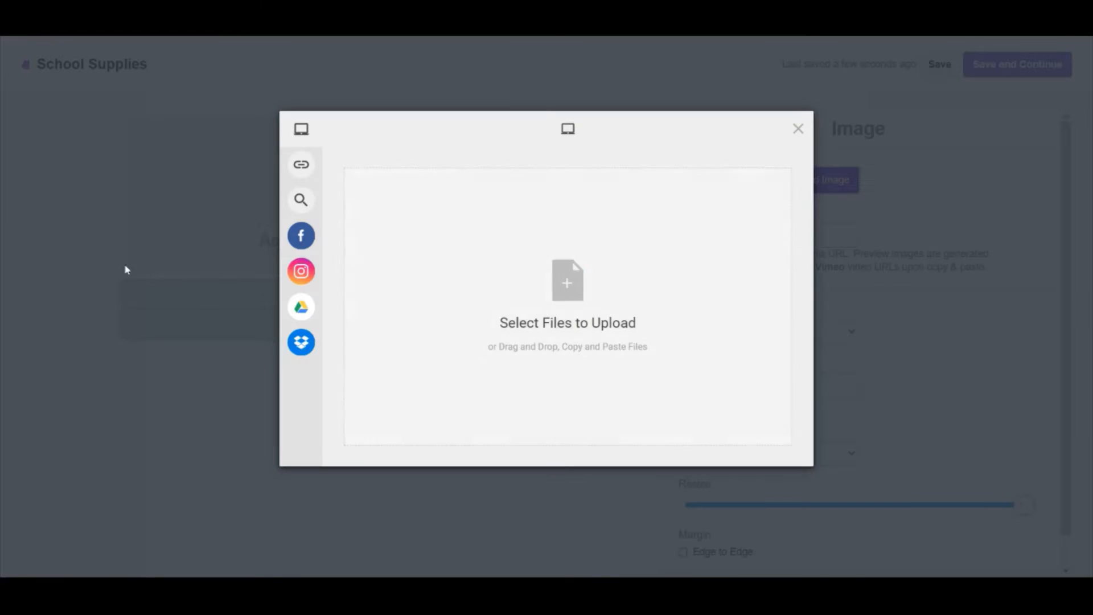
drag(0, 236, 632, 287)
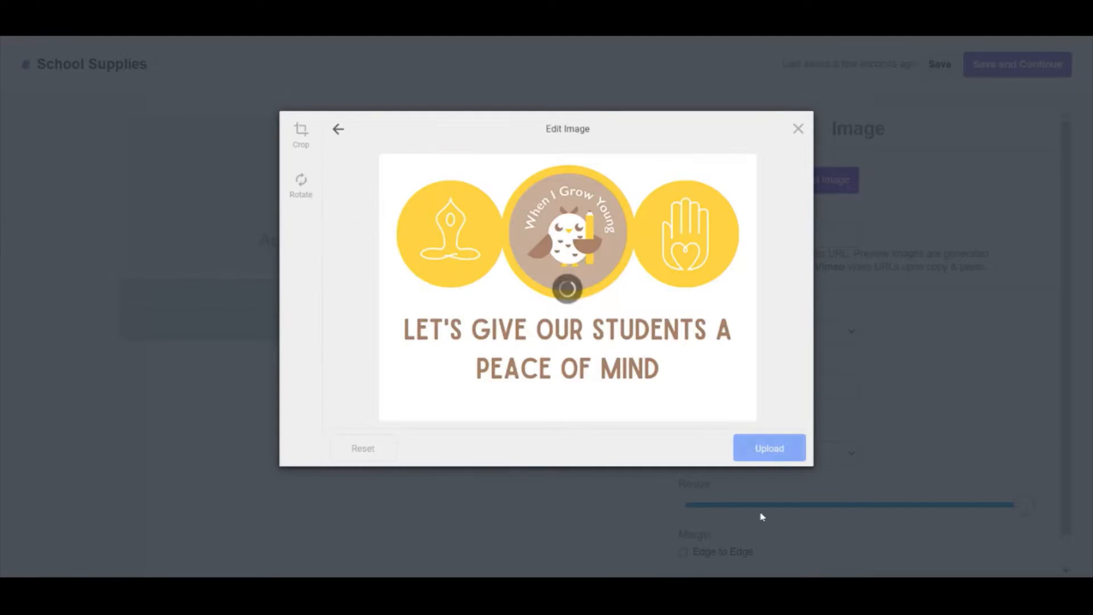
Crop the empty strip below the banner's text, save the crop and upload the image
click(302, 139)
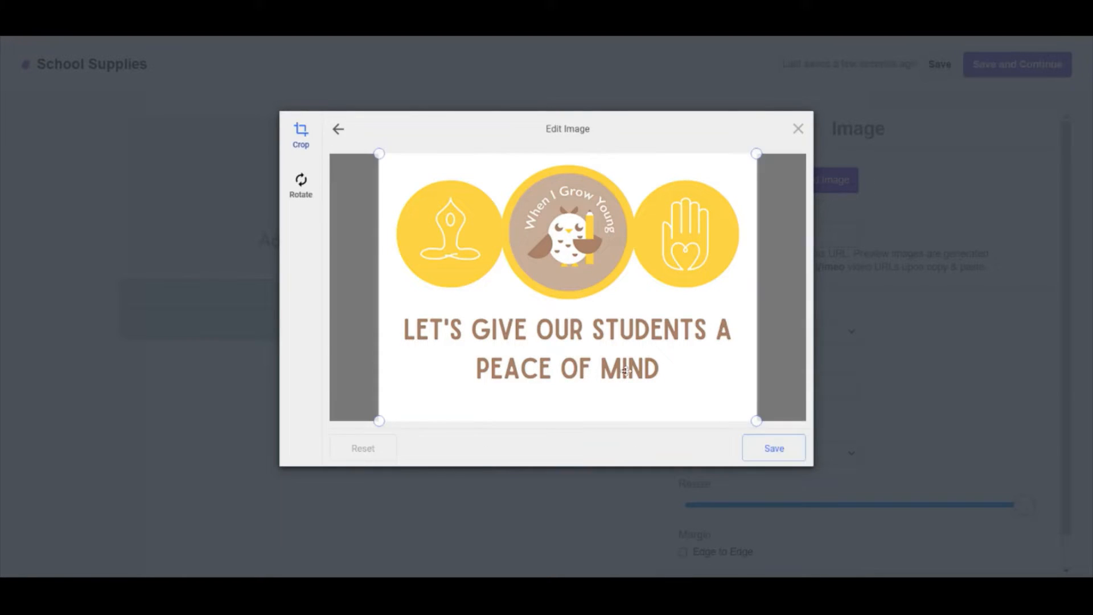
drag(755, 420, 756, 394)
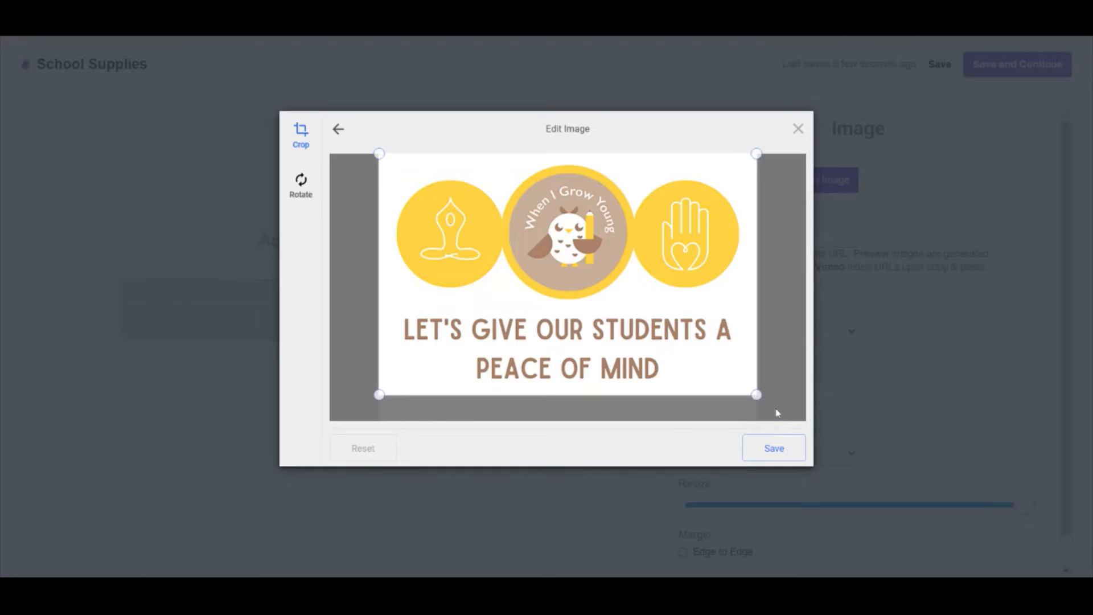
click(774, 448)
click(789, 452)
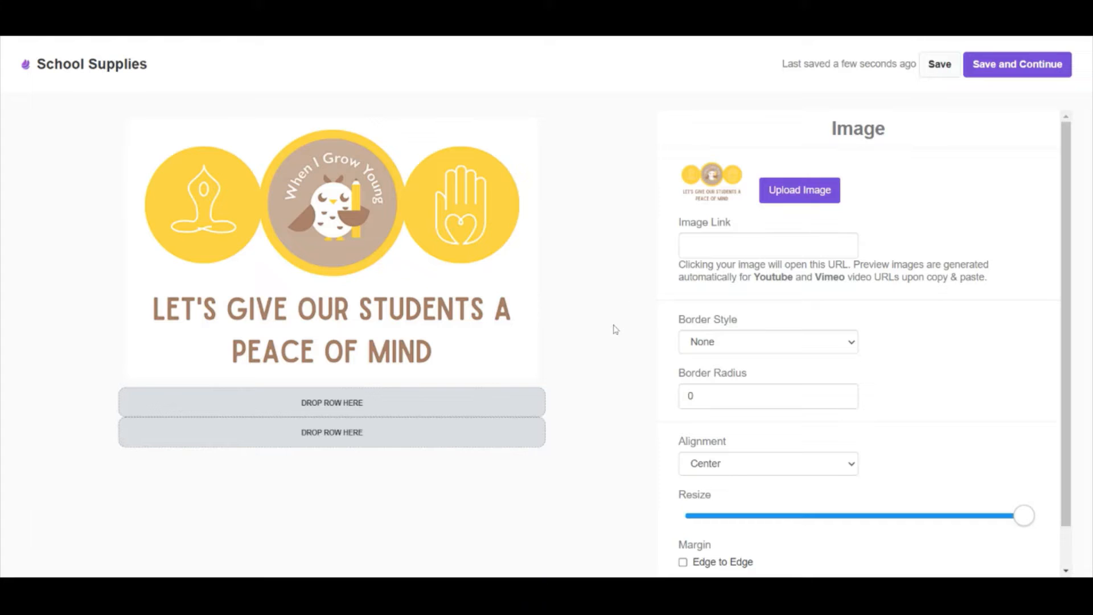
Leave the banner's image link empty and close the image block's settings
click(768, 245)
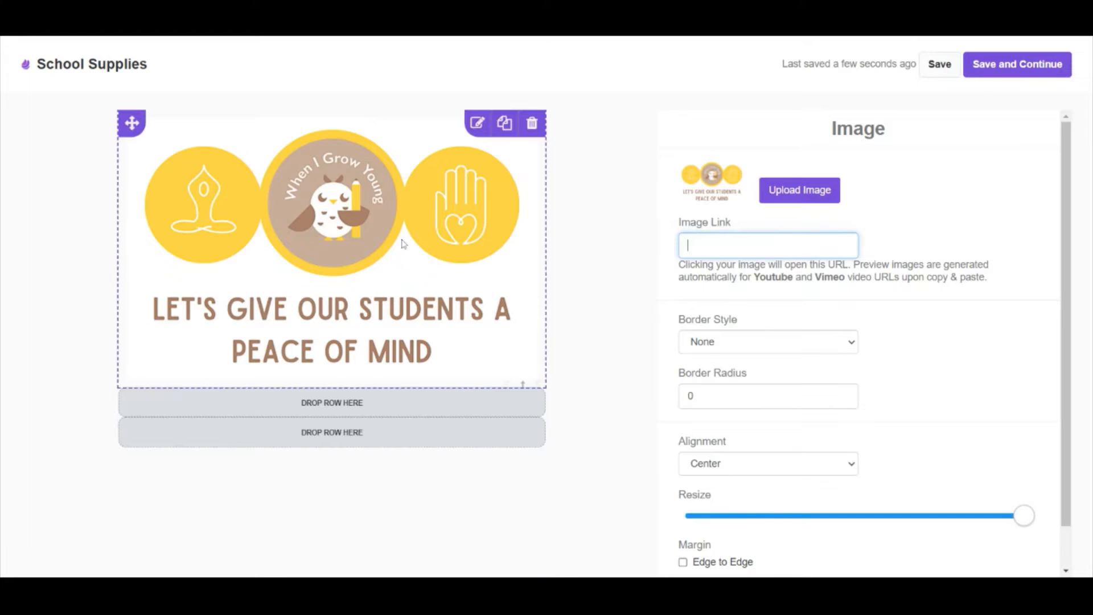
key(ctrl+v)
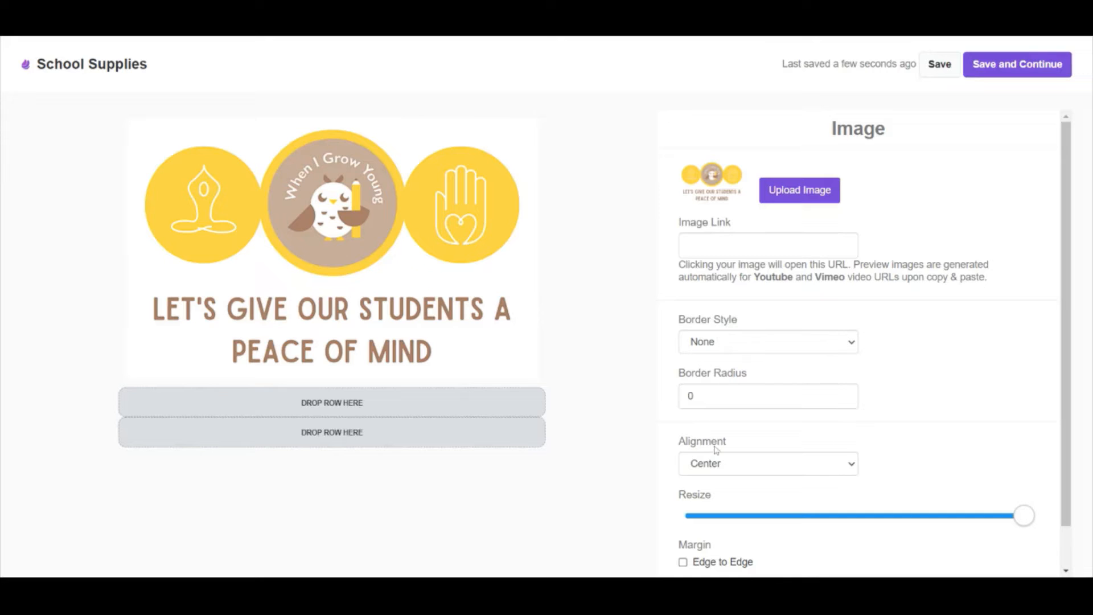
scroll(720, 464, down, 1)
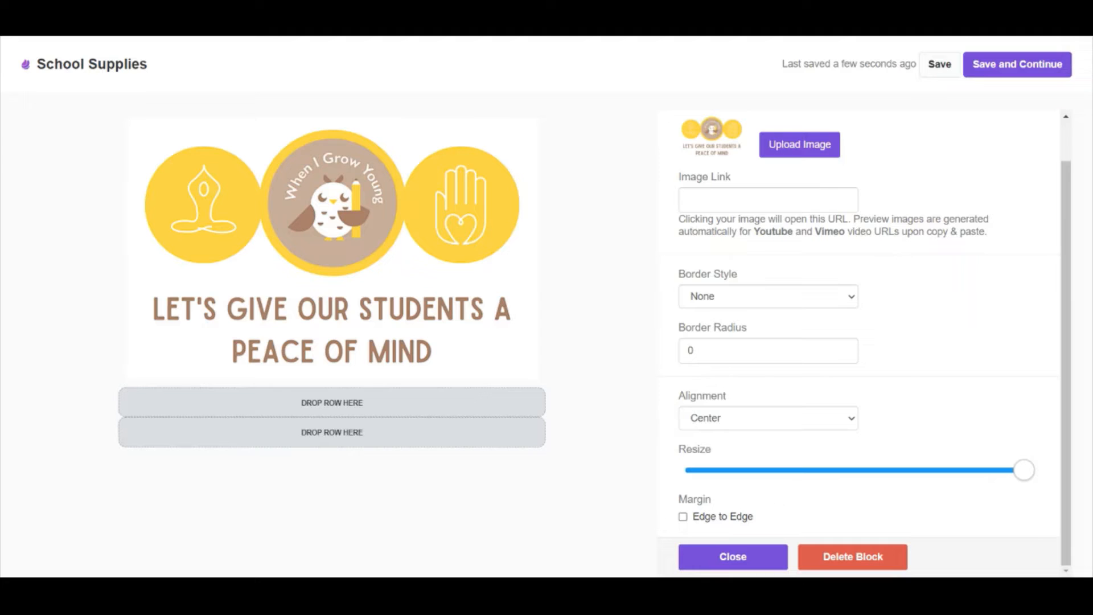
click(721, 549)
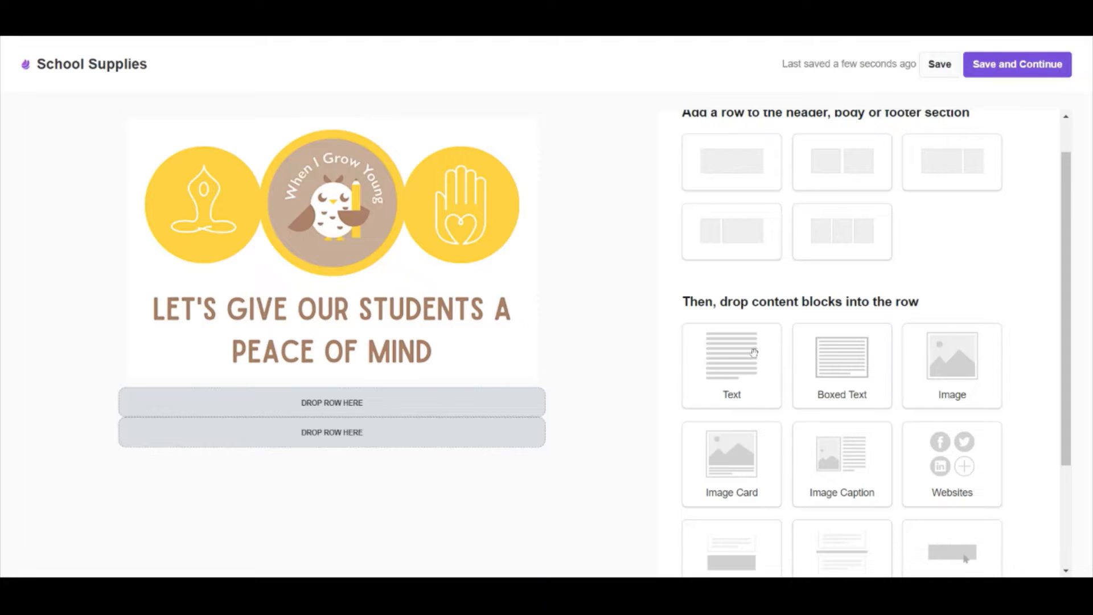
Add a one-column row to the body section below the banner and place a Text block in it
drag(754, 369, 454, 413)
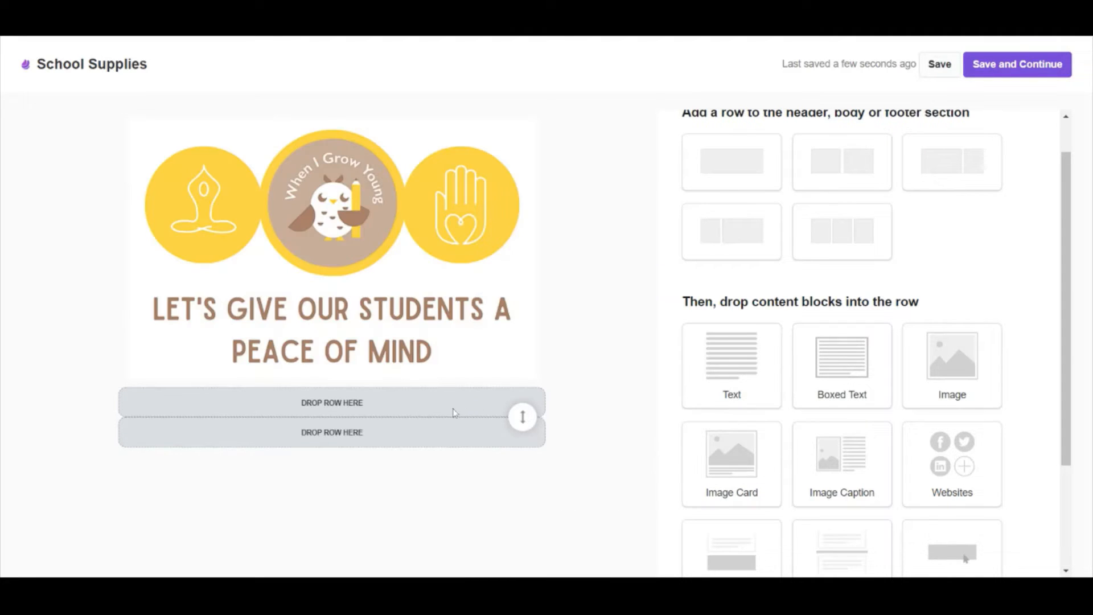
drag(722, 365, 364, 419)
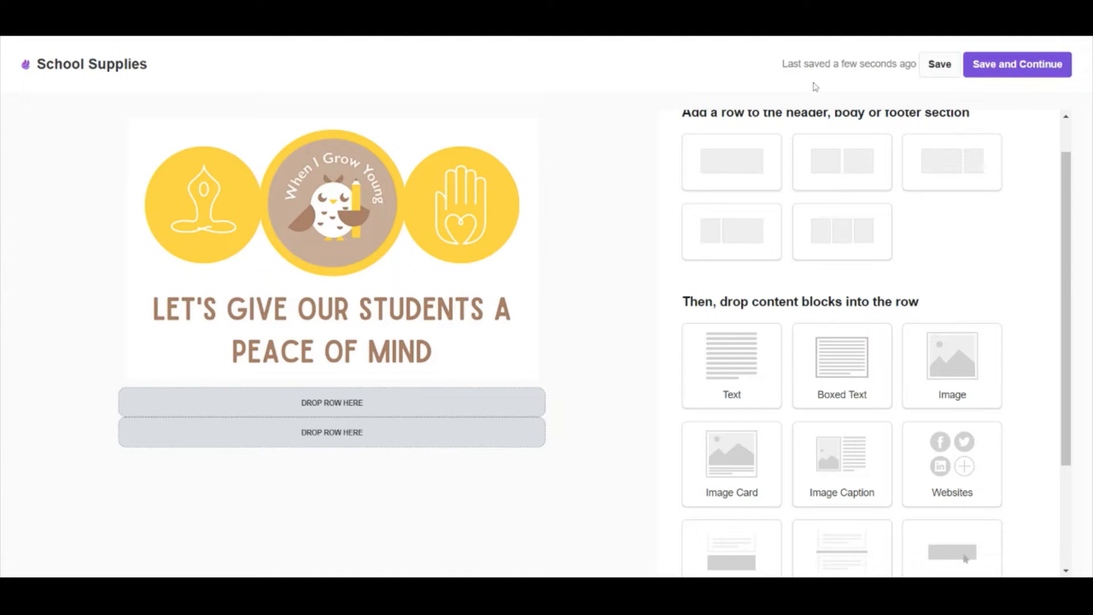
scroll(754, 162, up, 1)
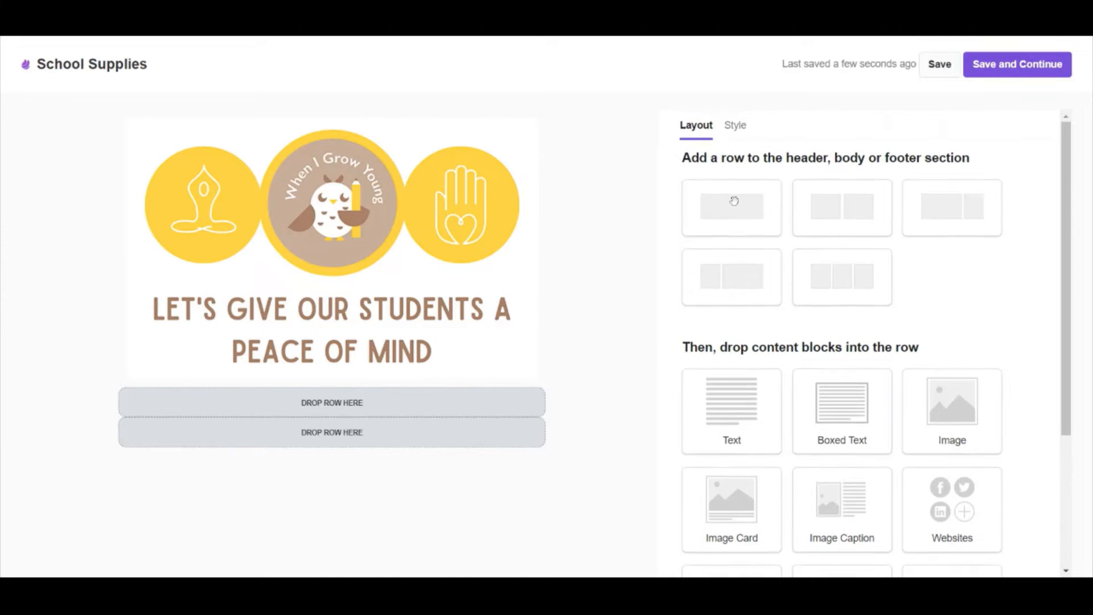
drag(755, 207, 526, 410)
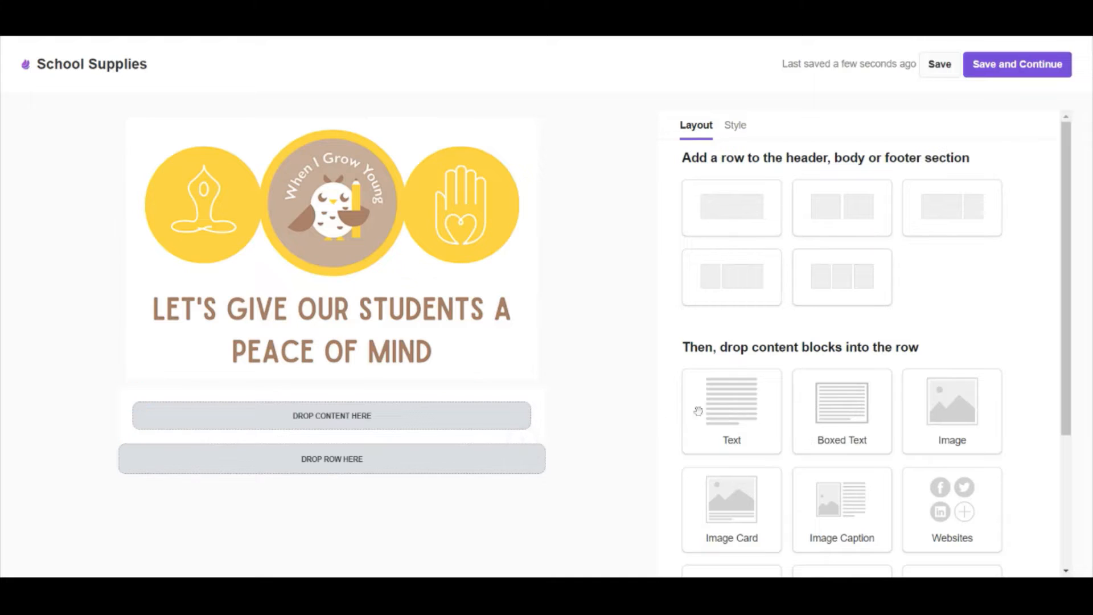
drag(729, 408, 474, 421)
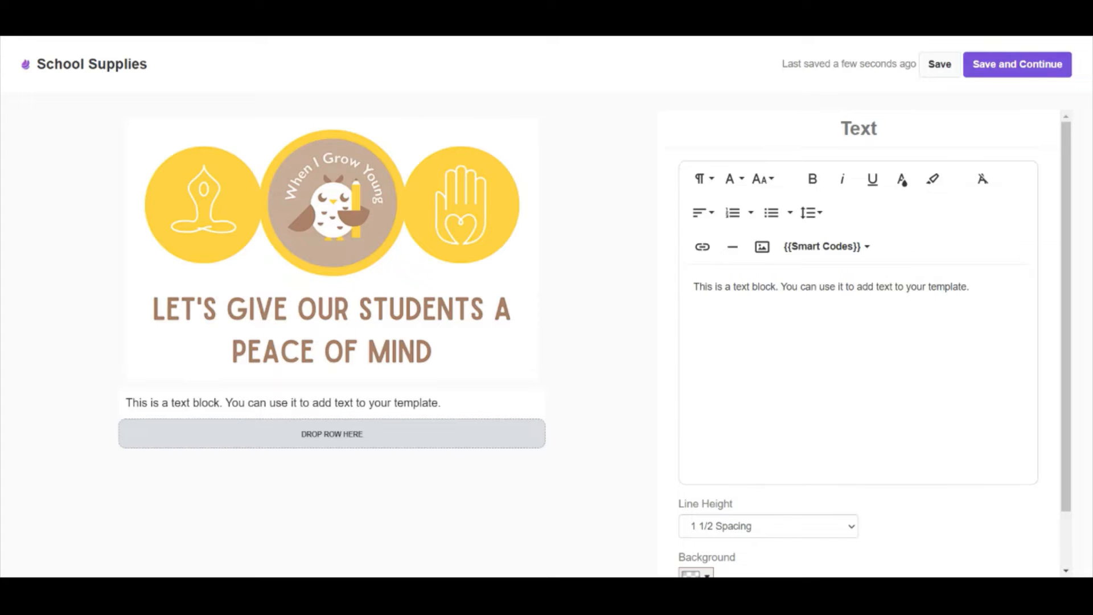
Replace the placeholder text with the centred donation message, starting with a bold "The next generation is our future." paragraph, and close the block's settings
drag(970, 287, 659, 293)
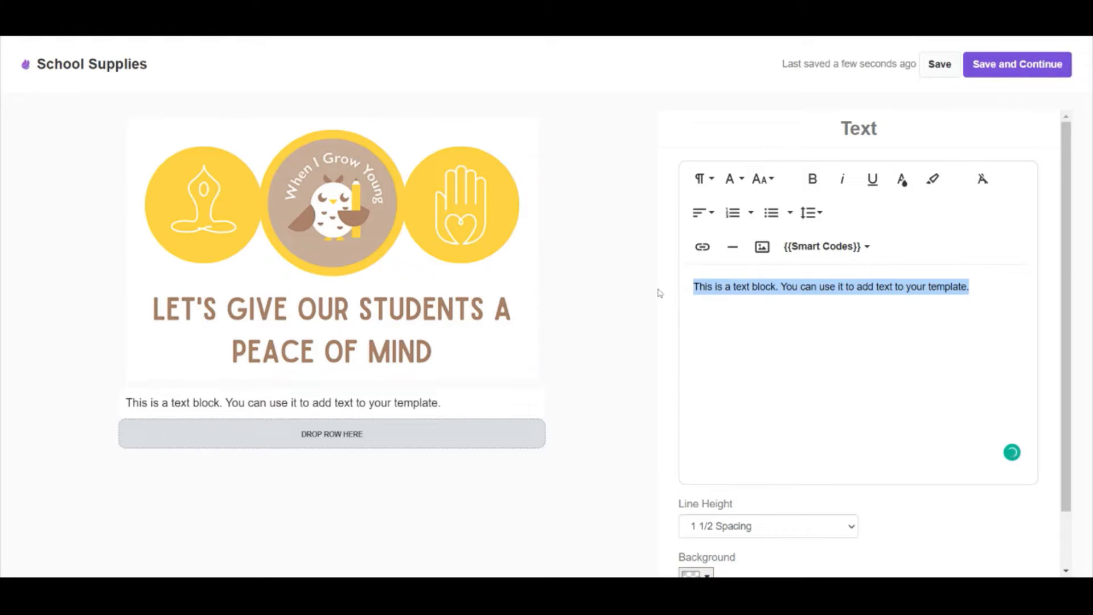
text(The next generation is our future. A school supplies donation invests in the future by improving the resources available to students.  Donations ensure that everyone in the classroom is equipped with the fundamental tools to thrive in school. When you donate necessary school supplies, you relieve many families of a financial stressor that influences how prepared their children are for curriculum.)
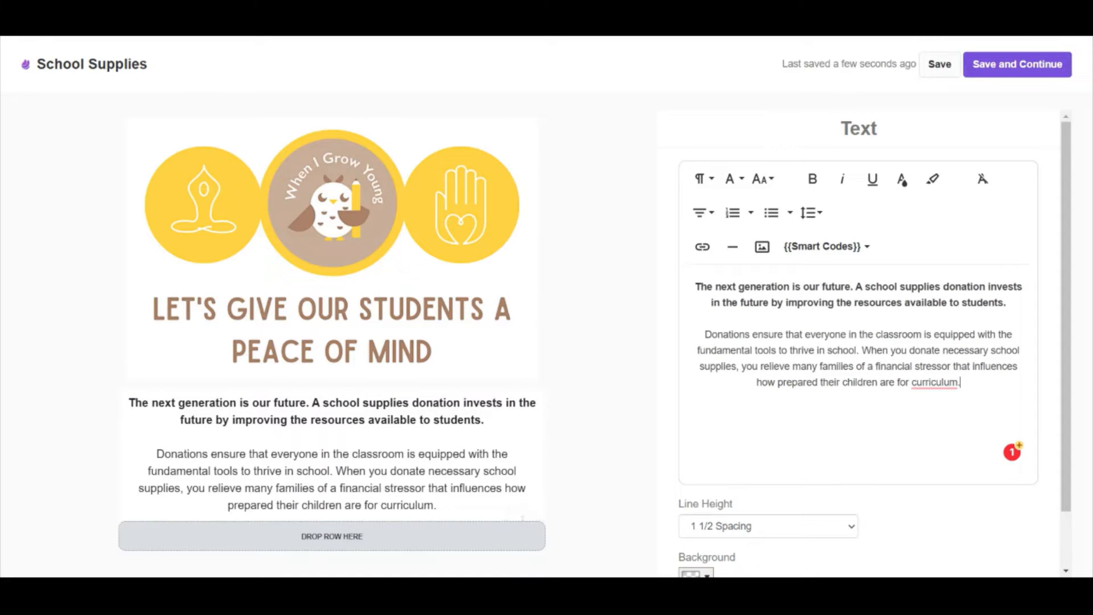
scroll(874, 342, down, 1)
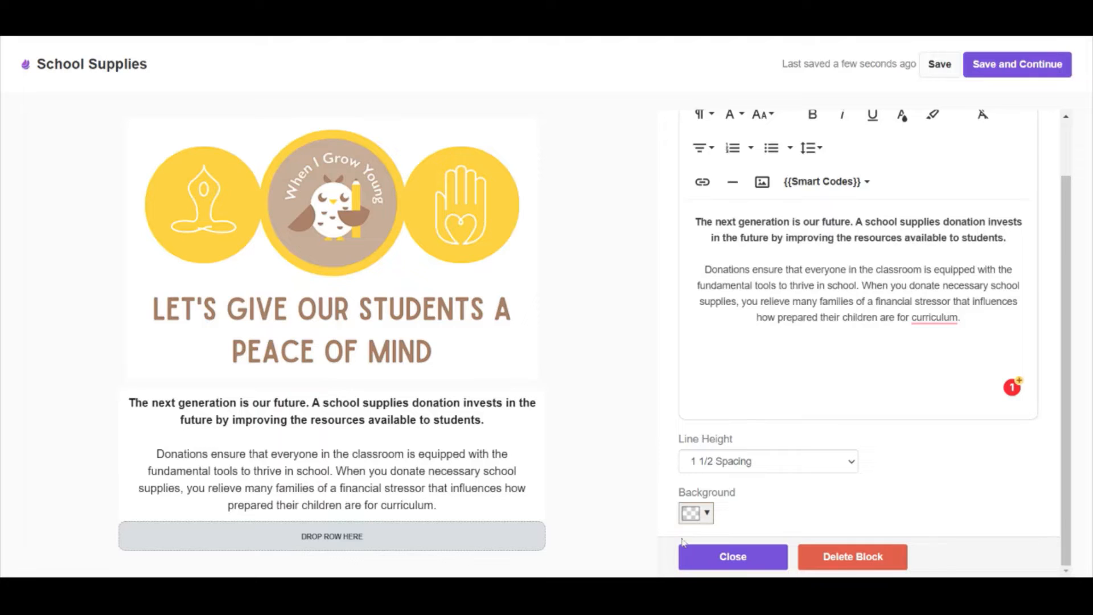
scroll(837, 193, up, 1)
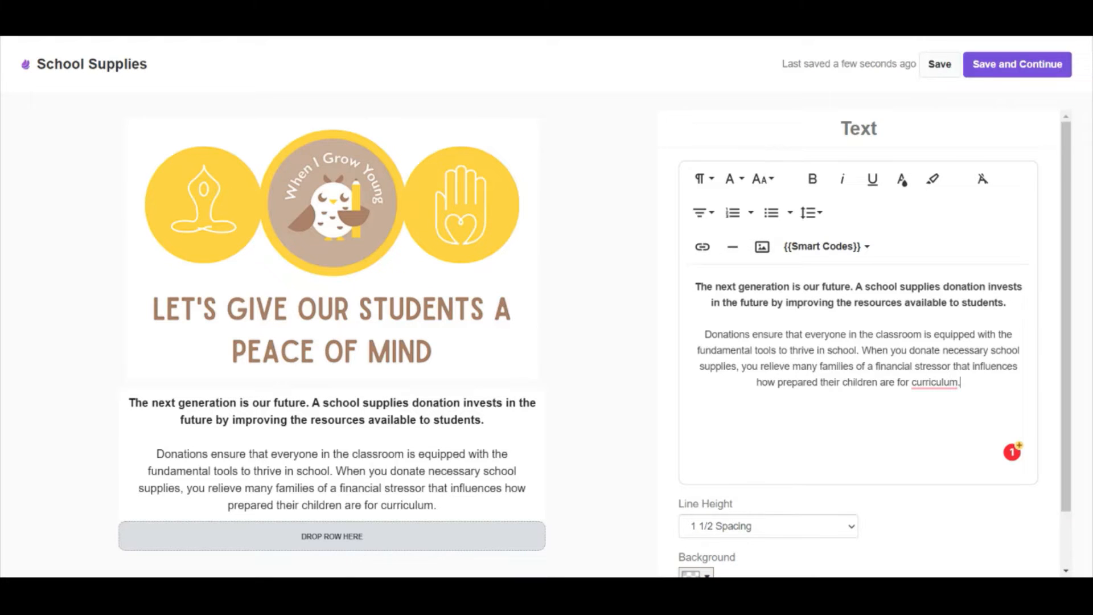
scroll(732, 507, down, 2)
click(731, 557)
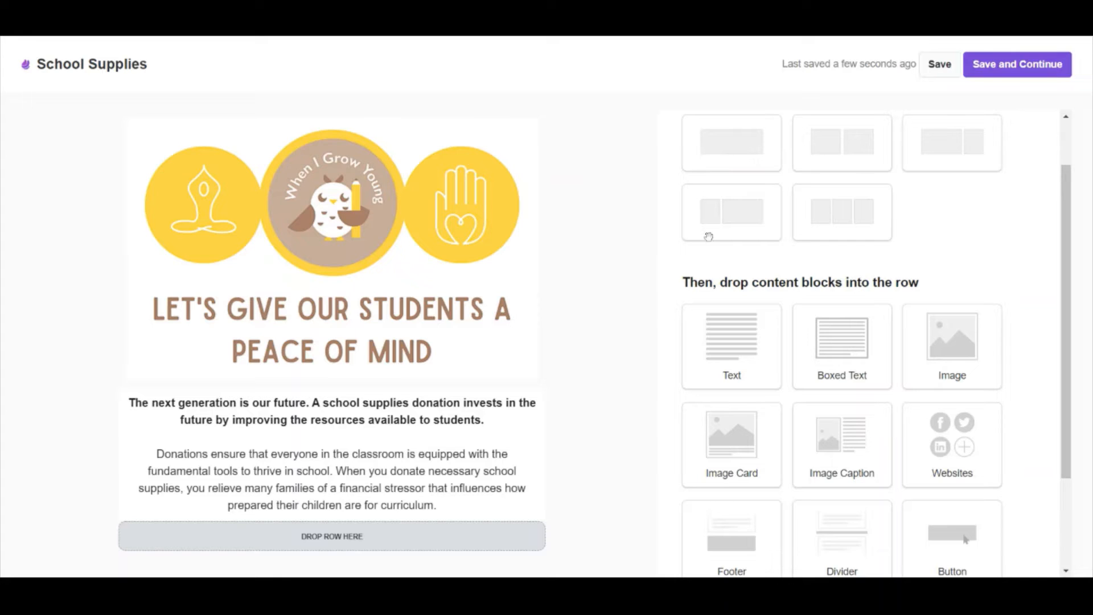
Add a one-column row to the footer section below the donation text and place a Button block in it
drag(751, 139, 520, 552)
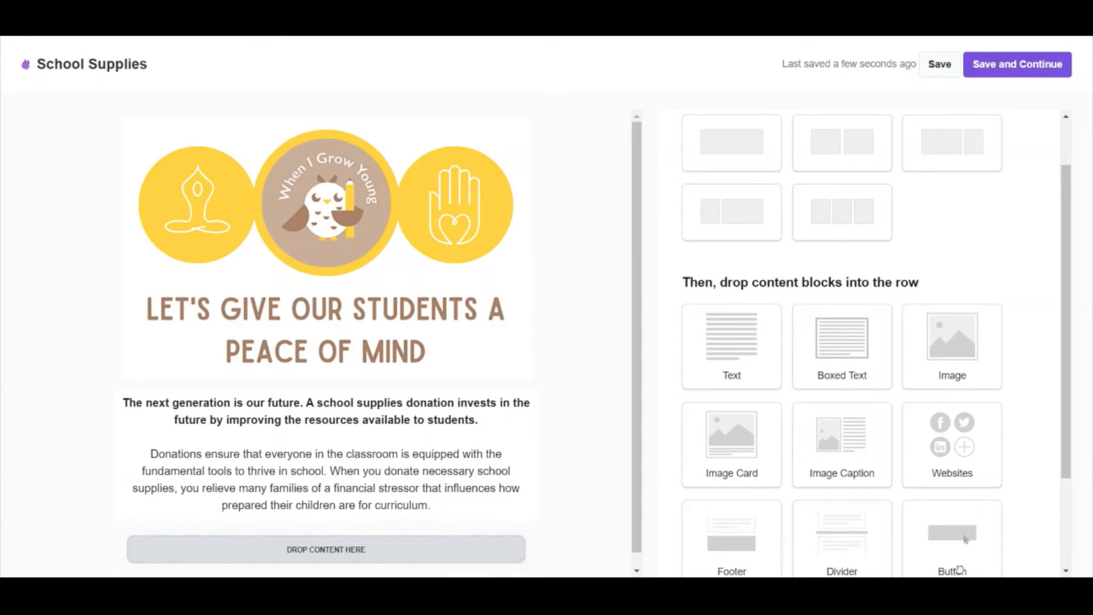
scroll(1037, 388, down, 2)
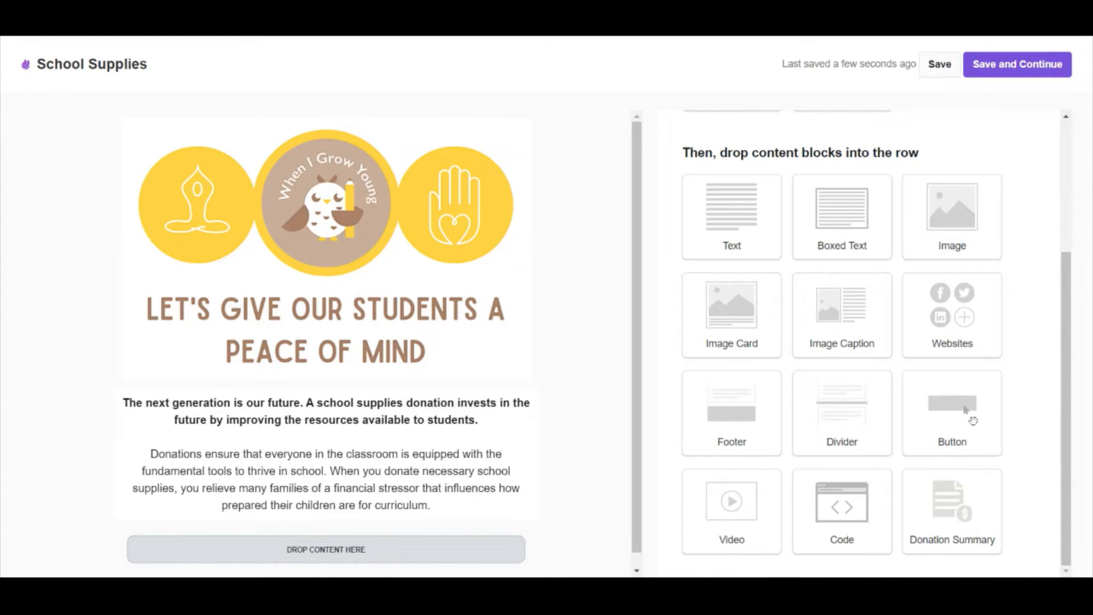
drag(972, 427, 484, 555)
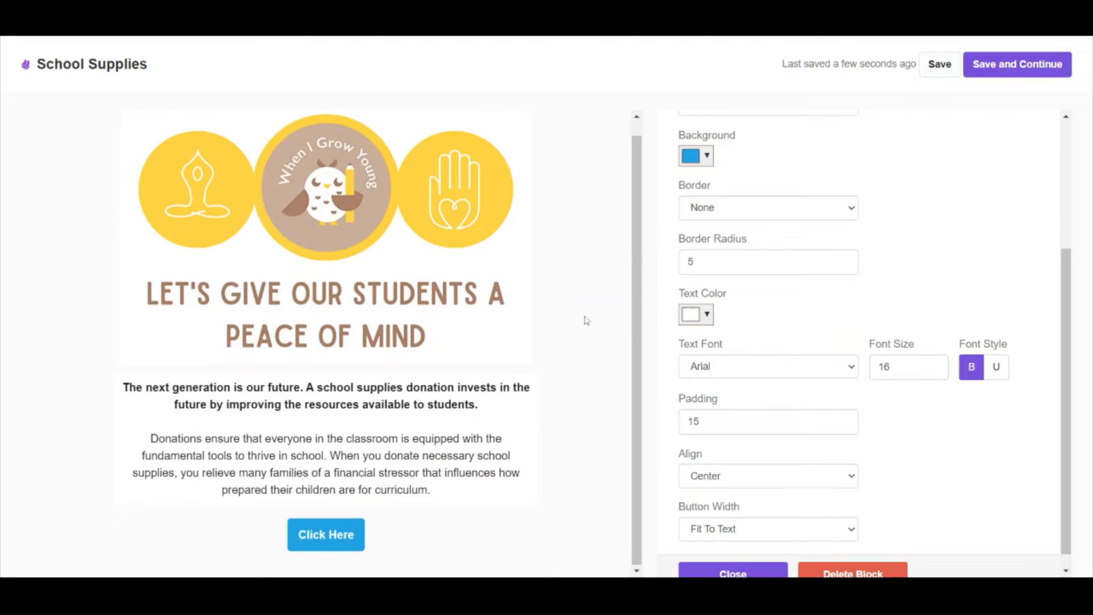
scroll(869, 264, up, 3)
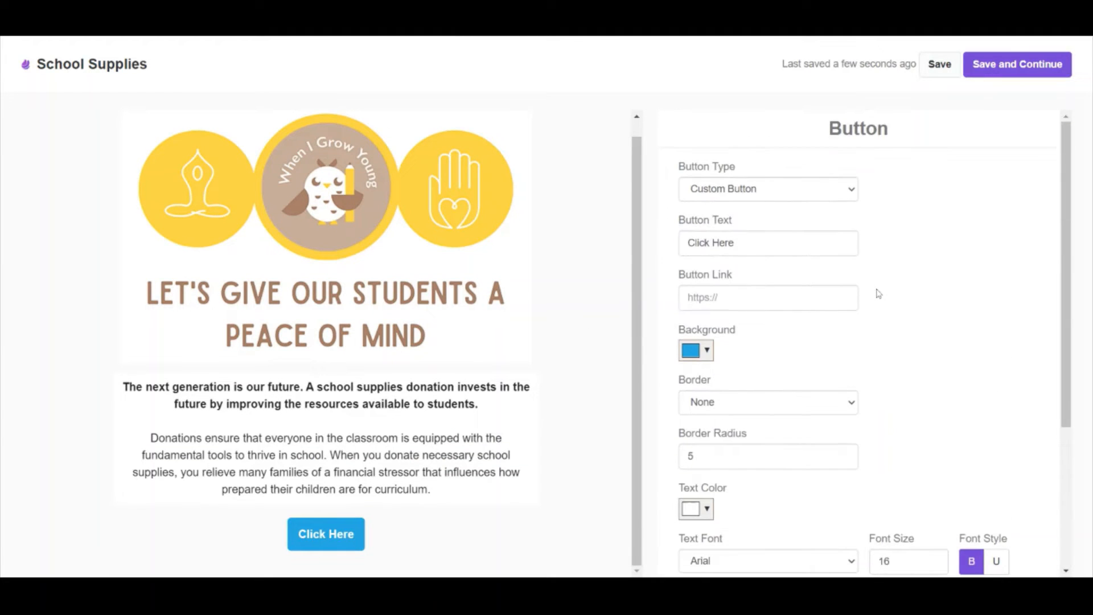
Set the button type to Link to Donate Form and its text to "Donate School Supplies"
drag(739, 166, 679, 171)
click(698, 170)
click(768, 191)
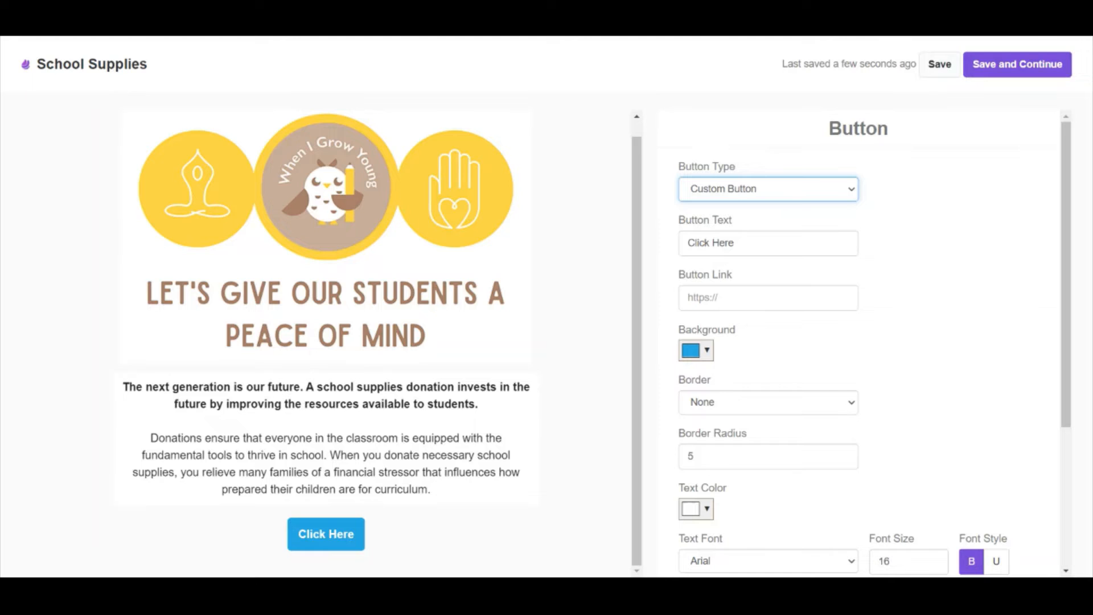
key(Down)
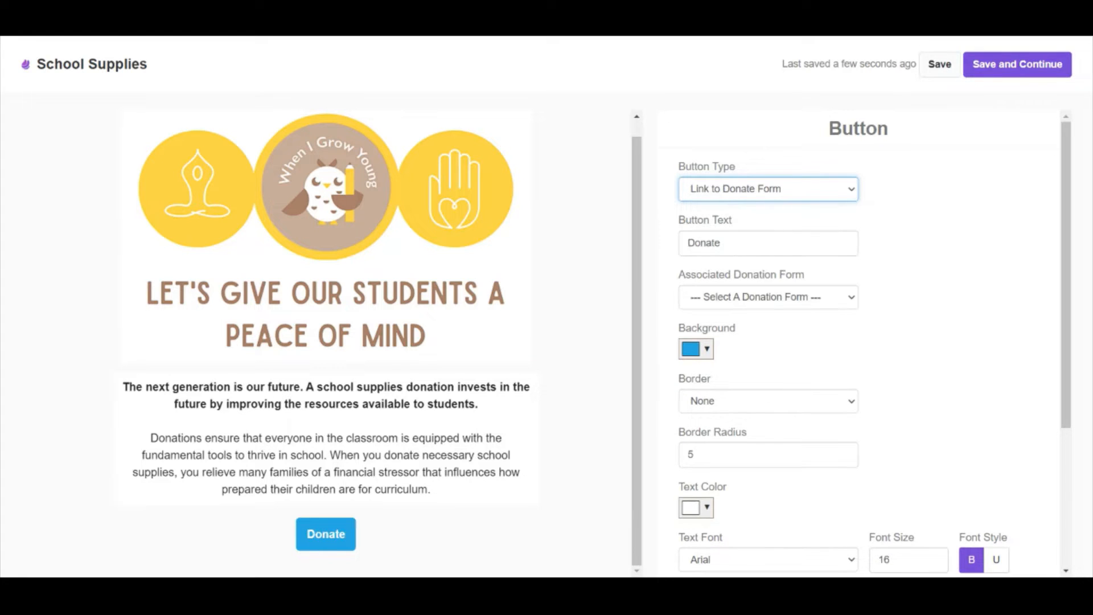
key(Tab)
key(BackSpace)
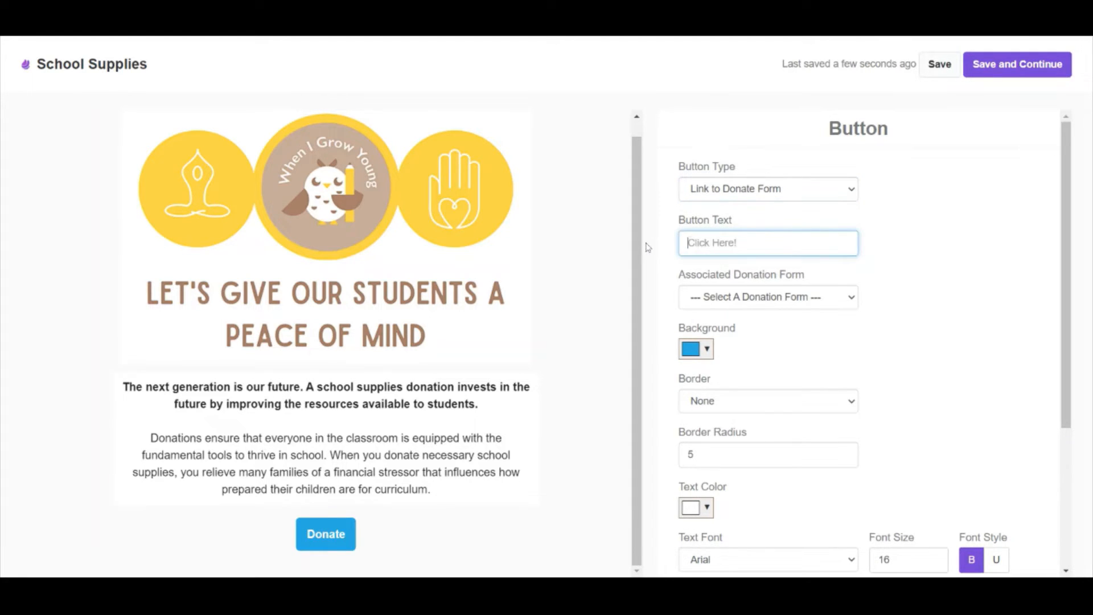
text(Donate School Supplies)
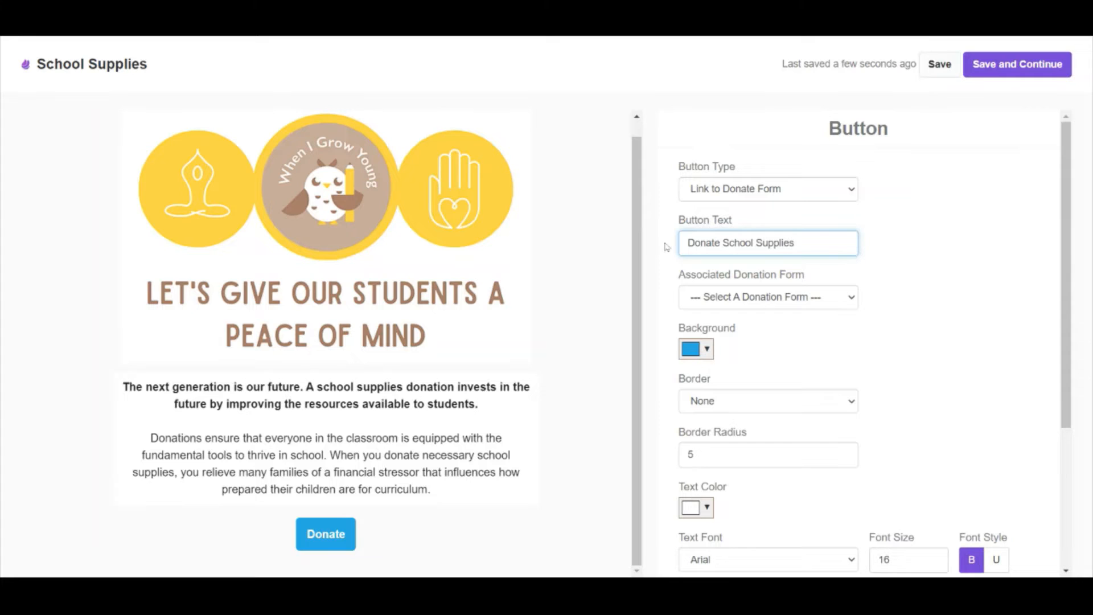
click(974, 300)
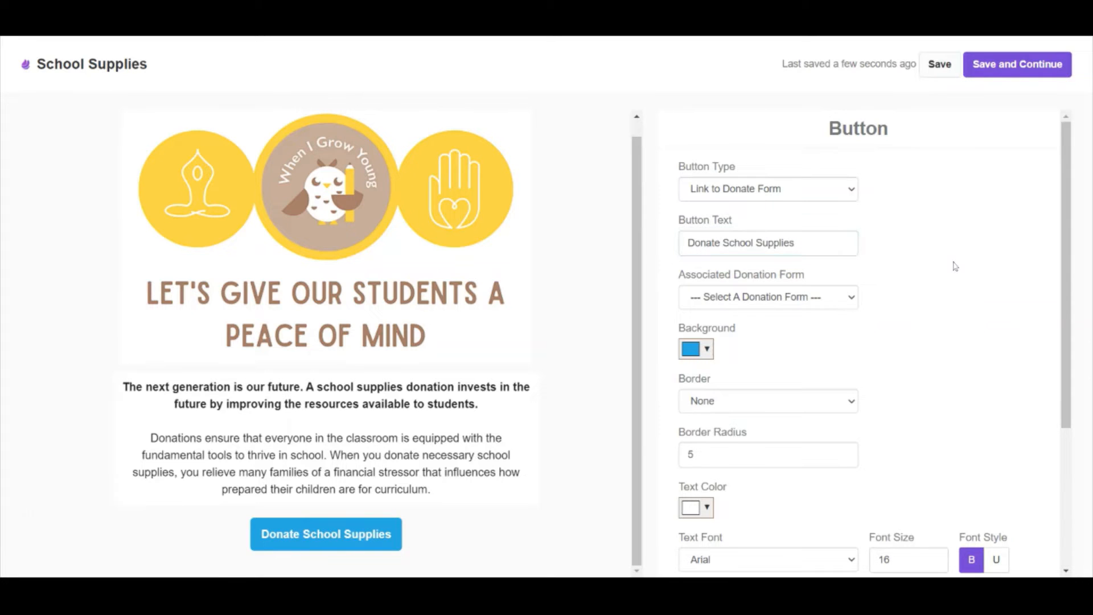
Set the button's background colour to #fed749
scroll(951, 263, down, 1)
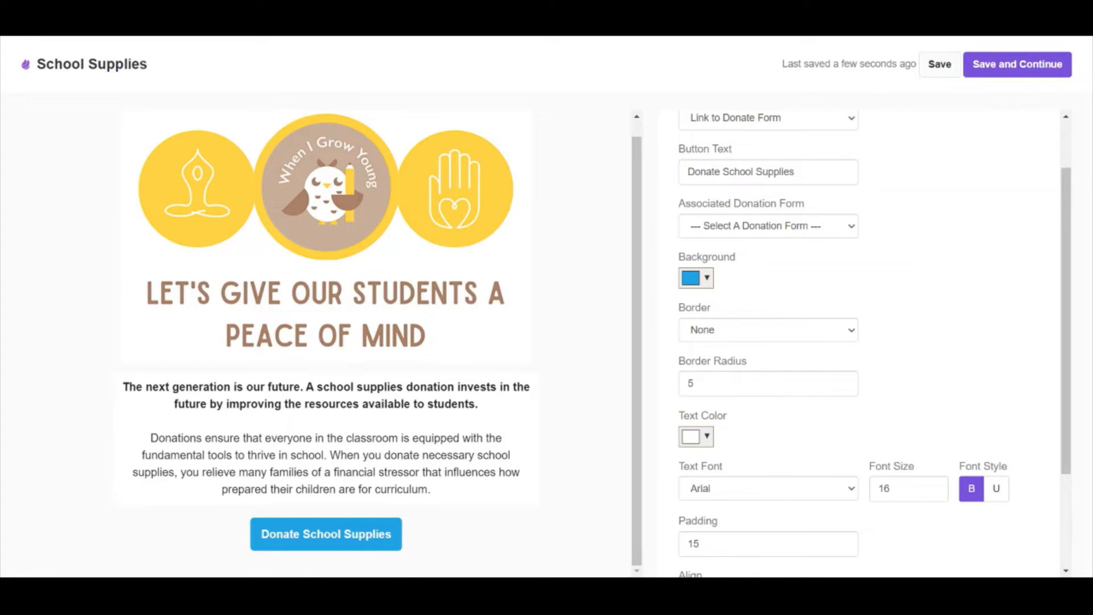
click(694, 282)
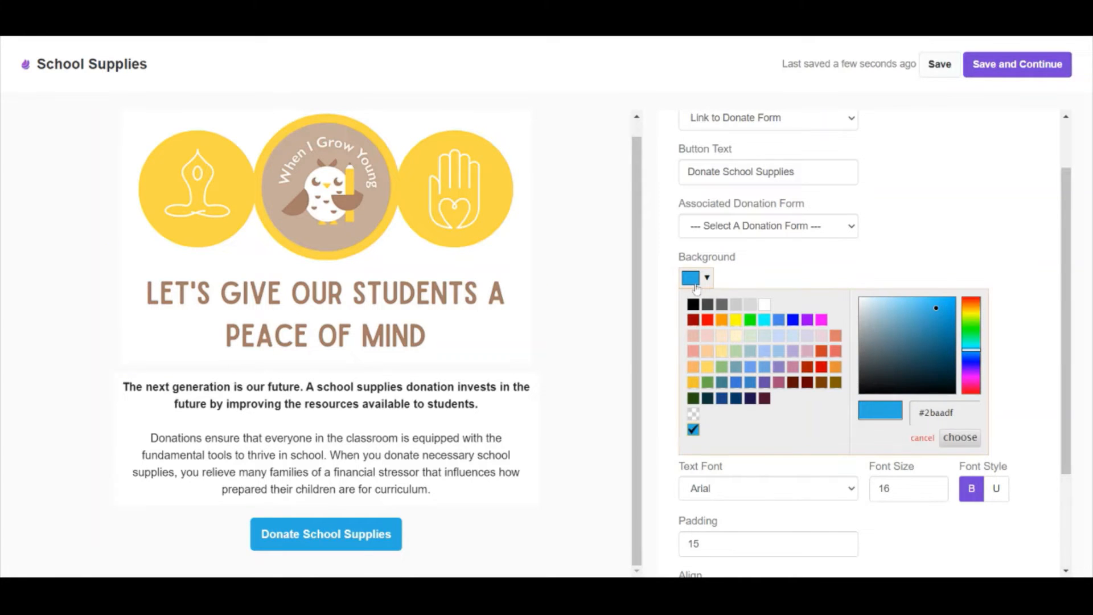
click(951, 412)
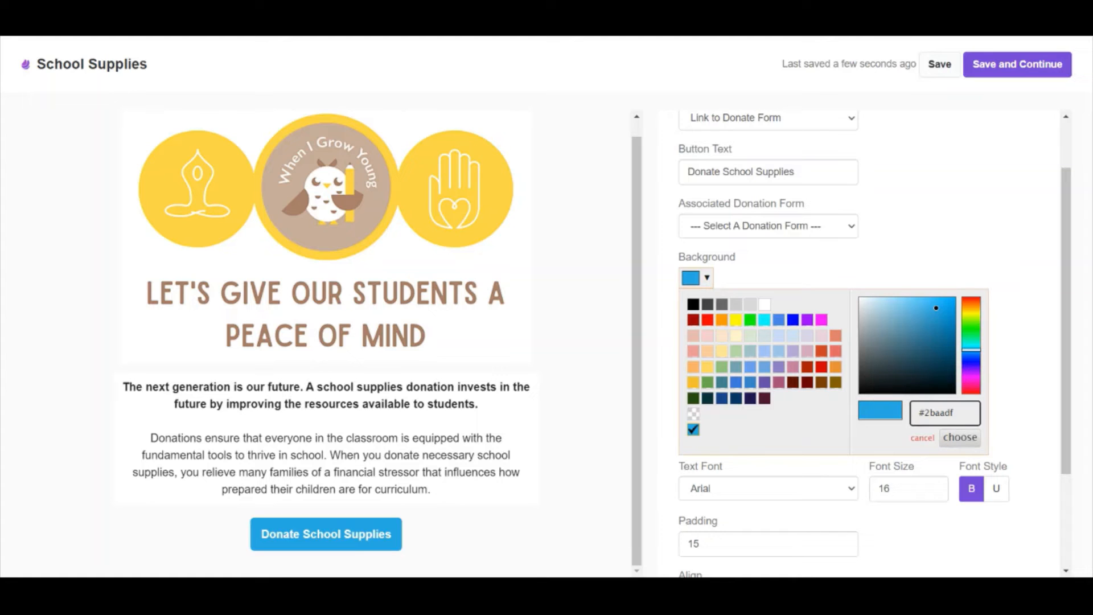
drag(954, 413, 924, 413)
text(fed749)
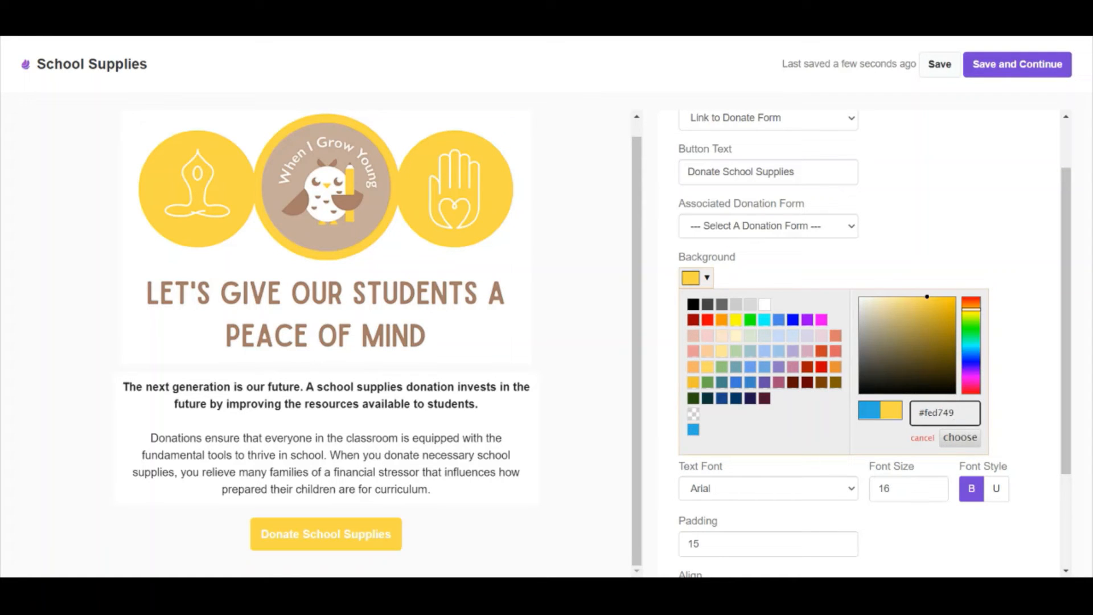
click(960, 439)
Set the button's font size to 25 and close the block's settings
scroll(968, 302, down, 2)
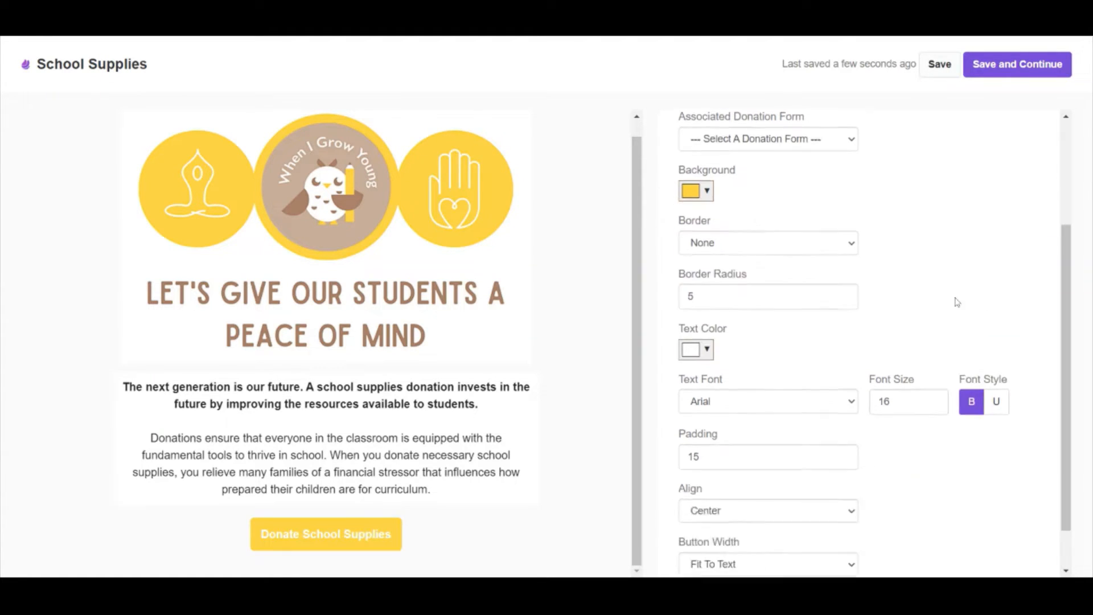
scroll(957, 302, down, 1)
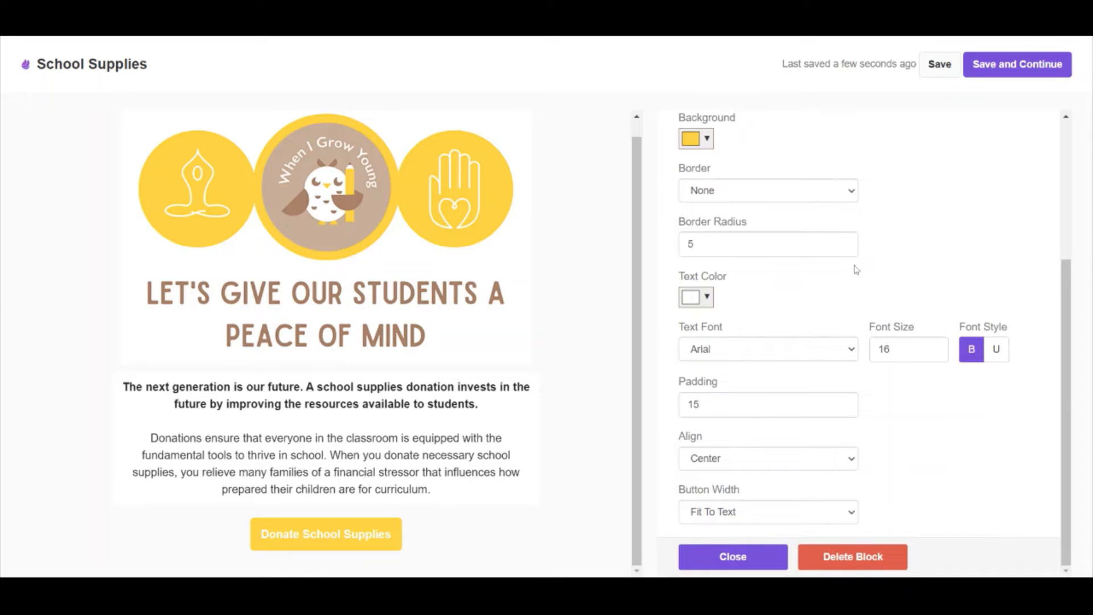
click(933, 347)
click(933, 347)
click(933, 347)
click(933, 347)
click(933, 347)
click(933, 347)
double_click(934, 347)
click(933, 348)
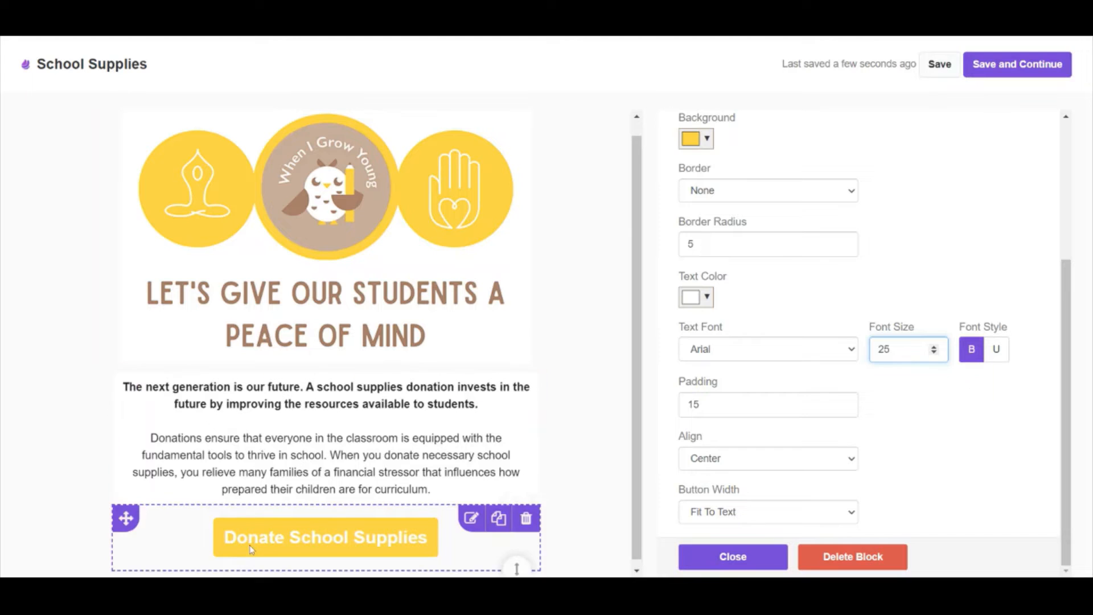
scroll(251, 550, down, 1)
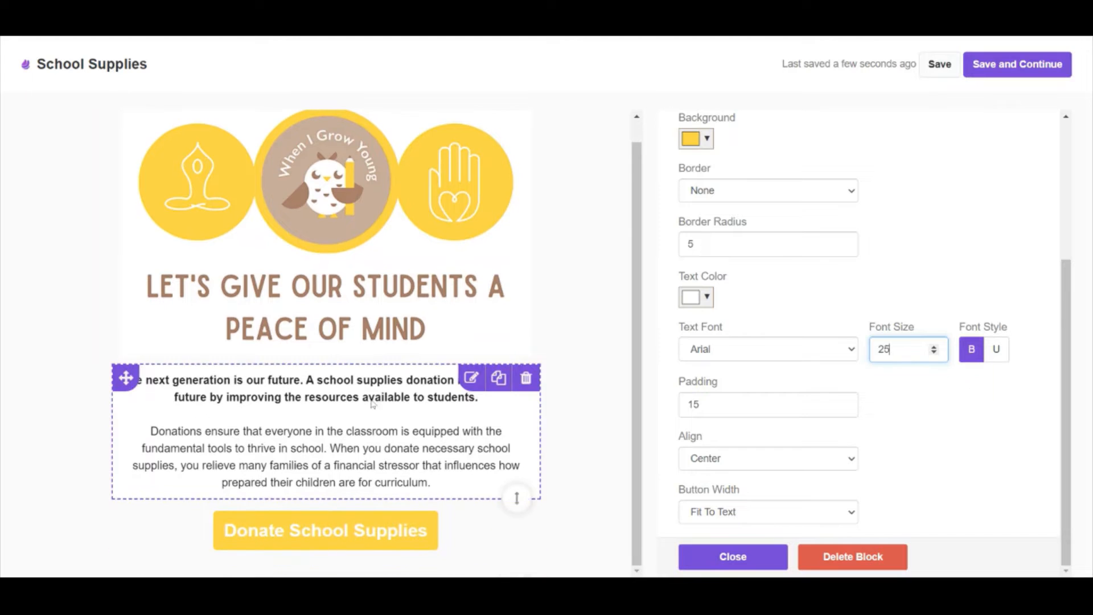
click(771, 561)
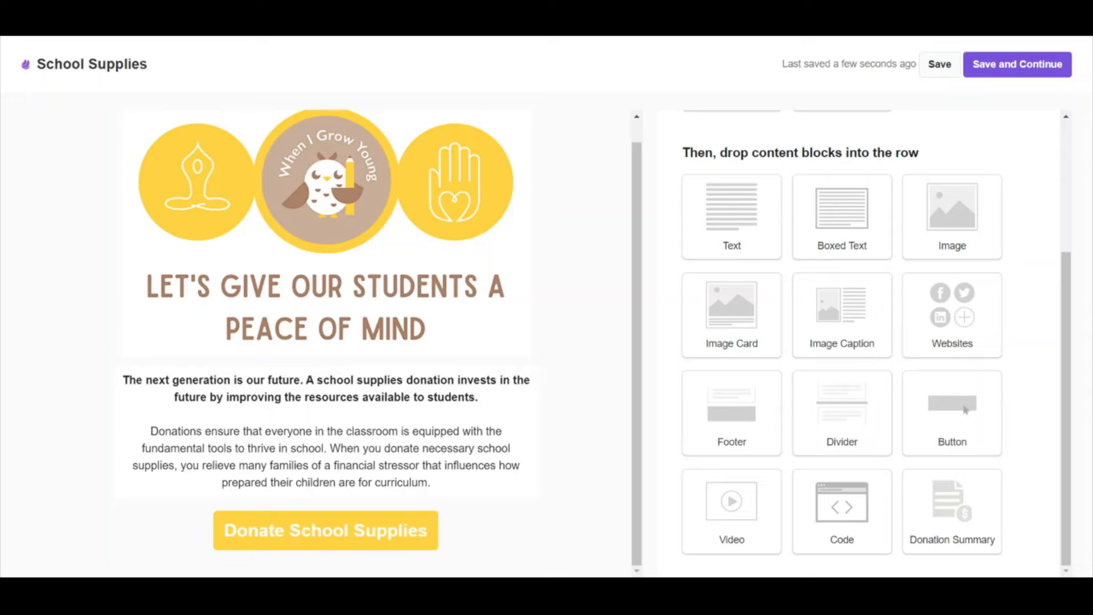
In the email's style settings, keep the Centered page layout and set the header's background colour to white (#ffffff)
scroll(822, 471, up, 4)
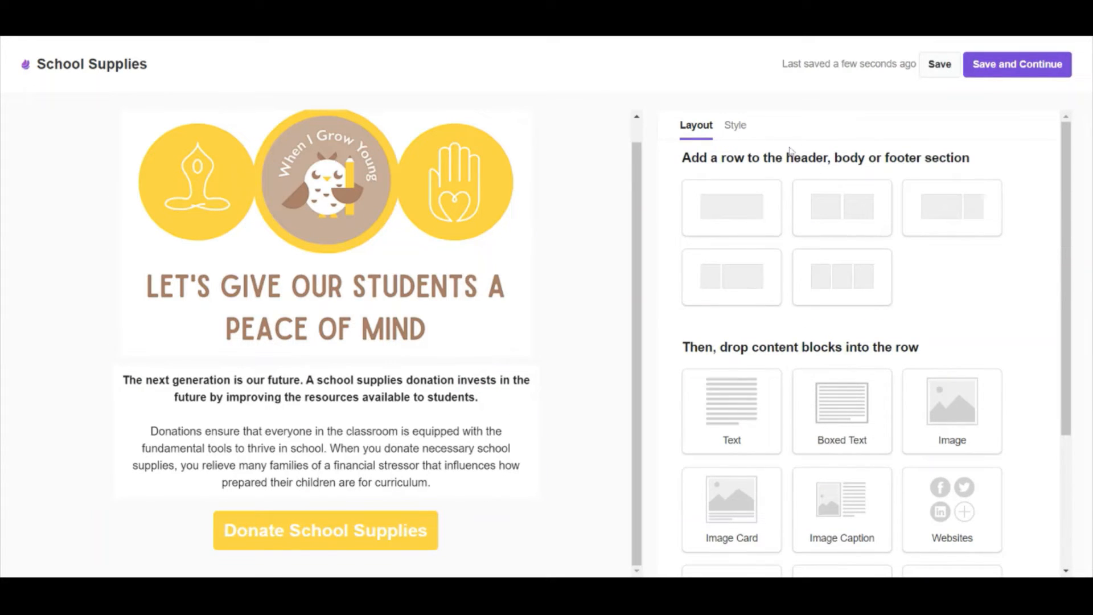
click(740, 128)
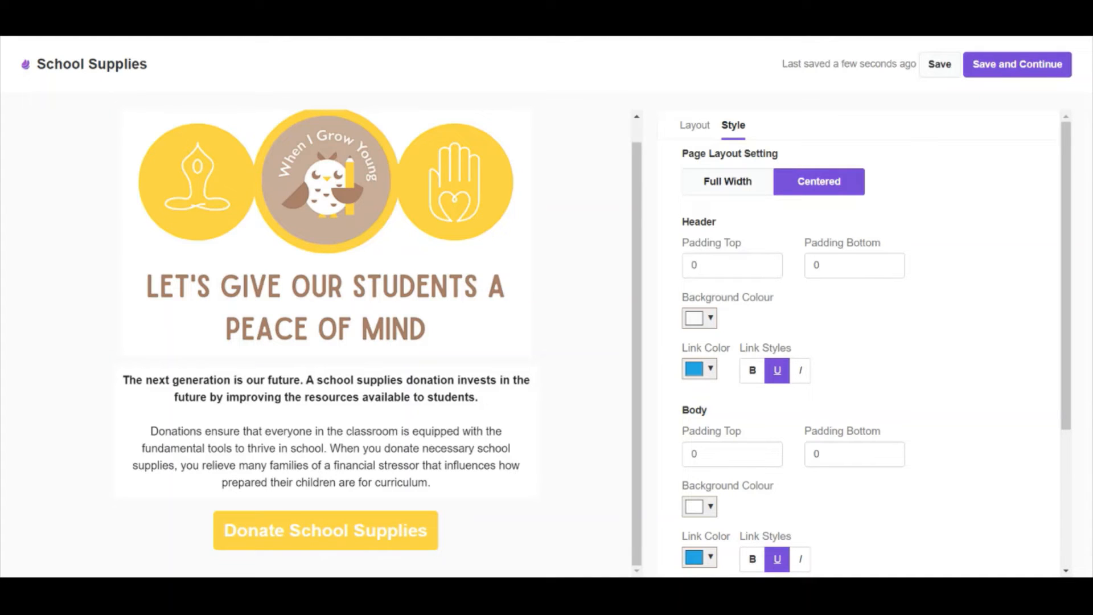
click(727, 185)
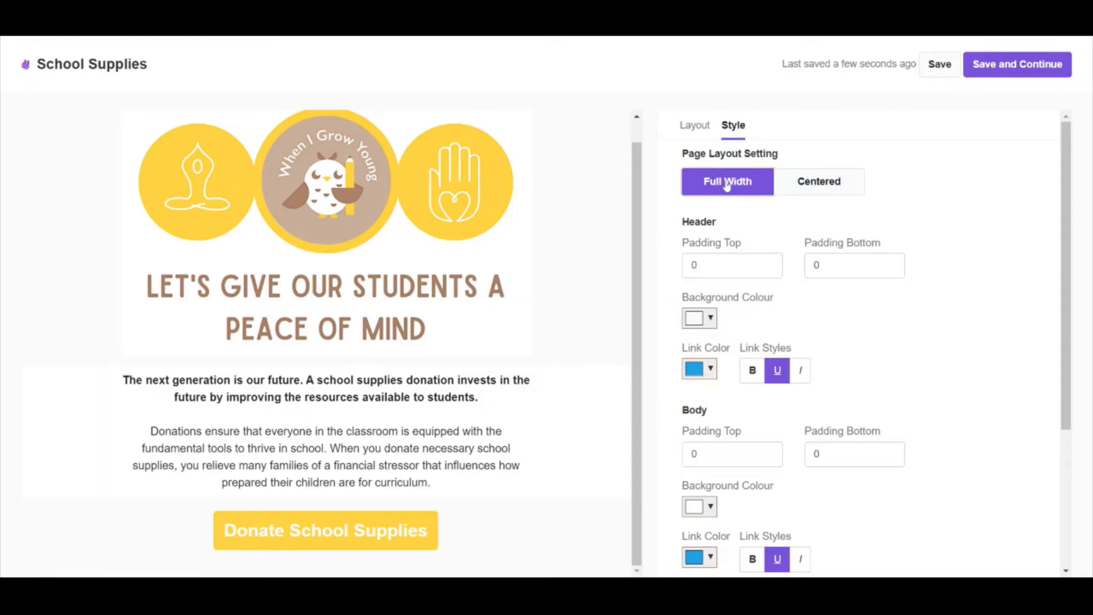
click(792, 186)
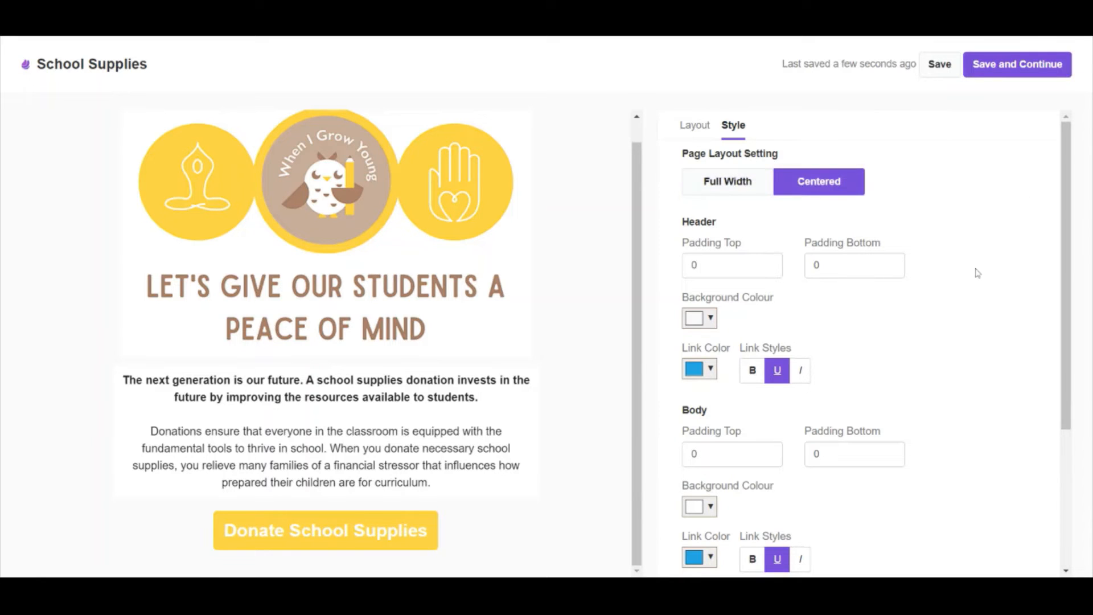
scroll(978, 273, down, 1)
click(705, 247)
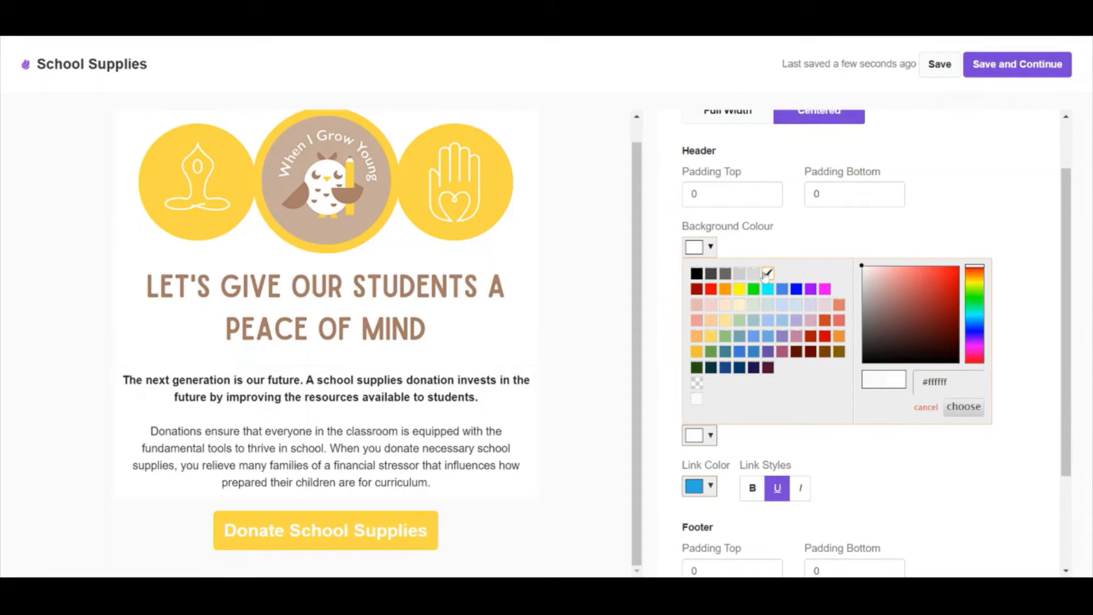
click(999, 205)
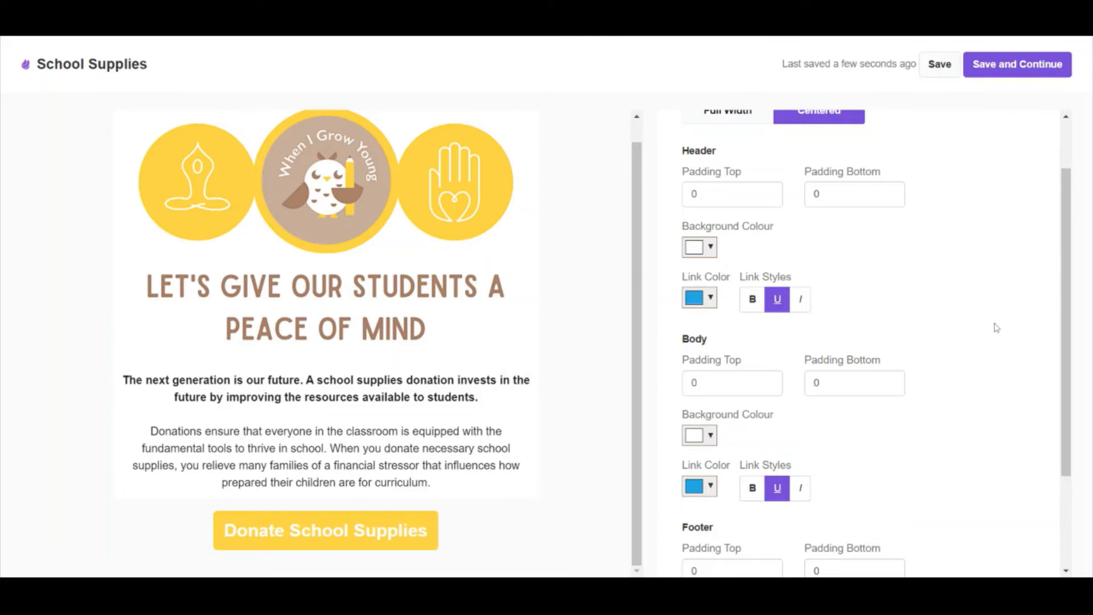
Look over the body and footer styles, return to the layout blocks, and save the design to continue
scroll(993, 324, down, 1)
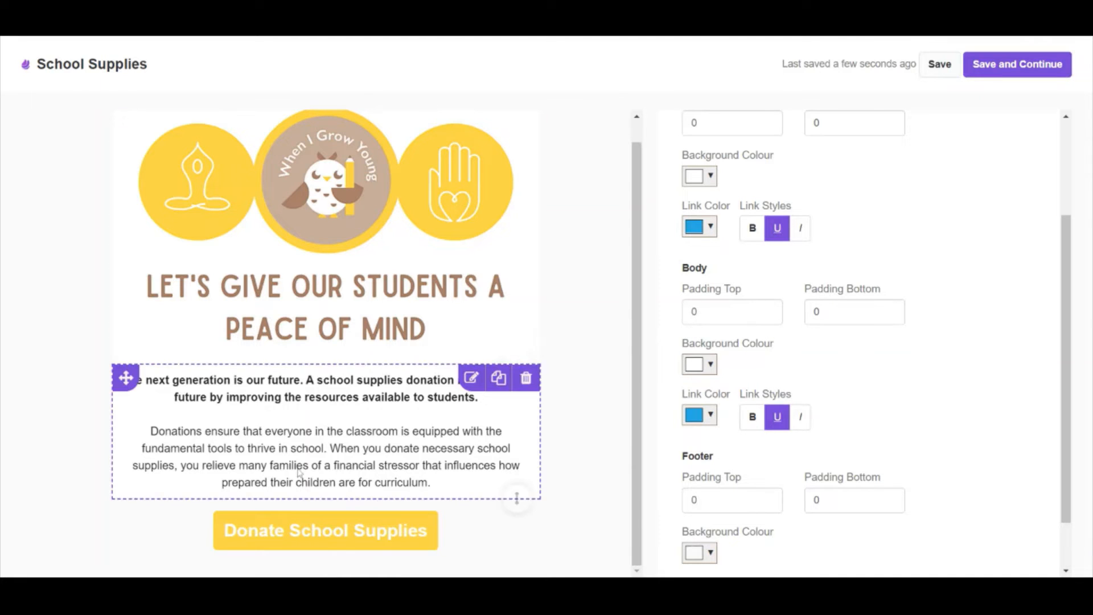
scroll(1011, 337, down, 1)
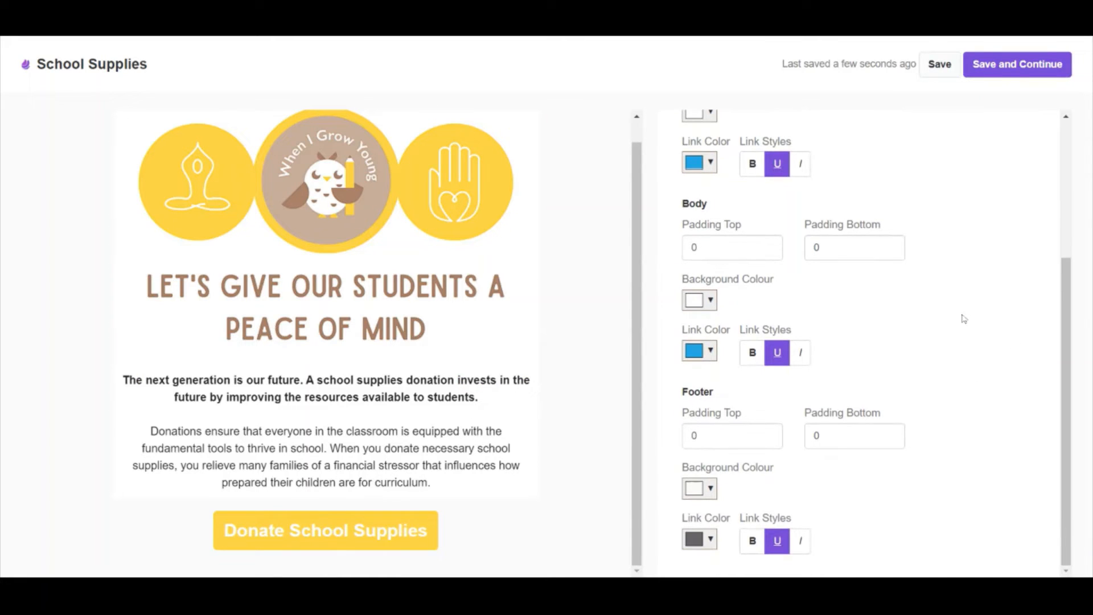
scroll(759, 470, up, 3)
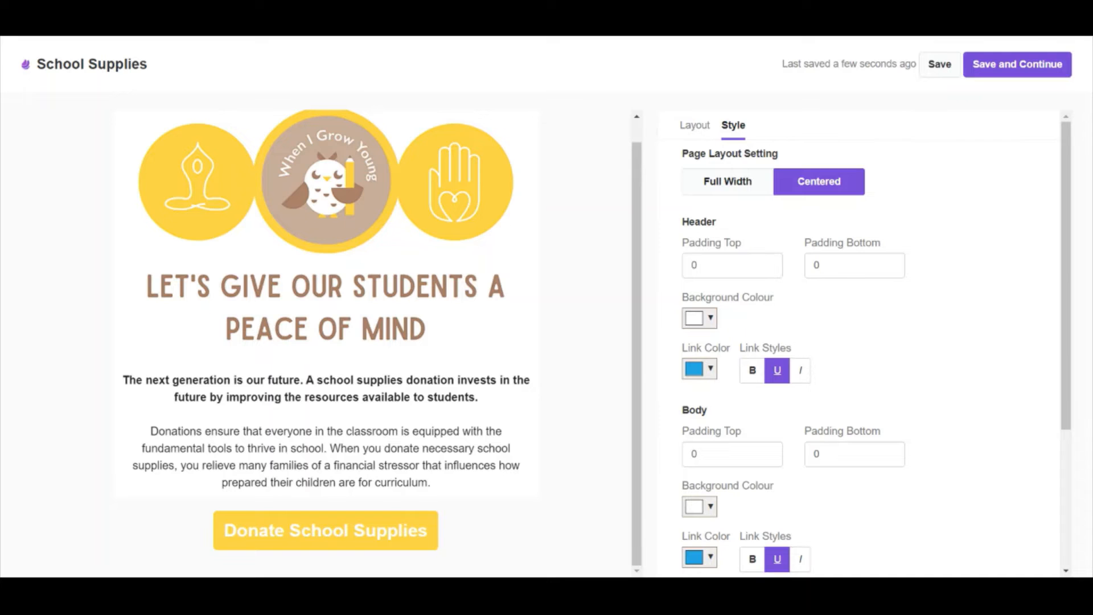
click(696, 130)
scroll(749, 301, down, 1)
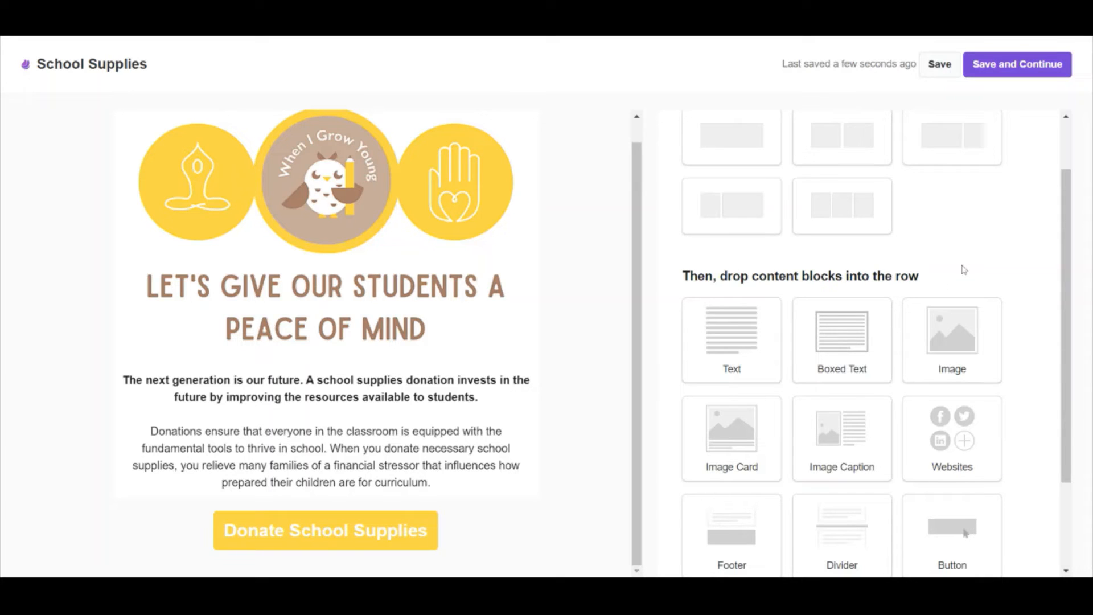
scroll(964, 269, up, 1)
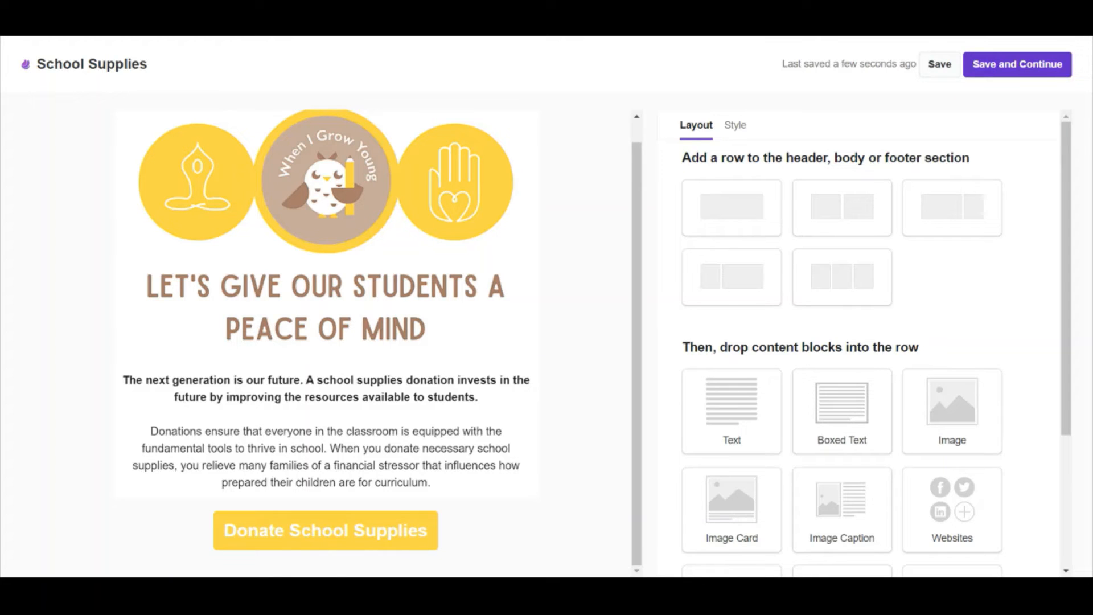
click(1033, 73)
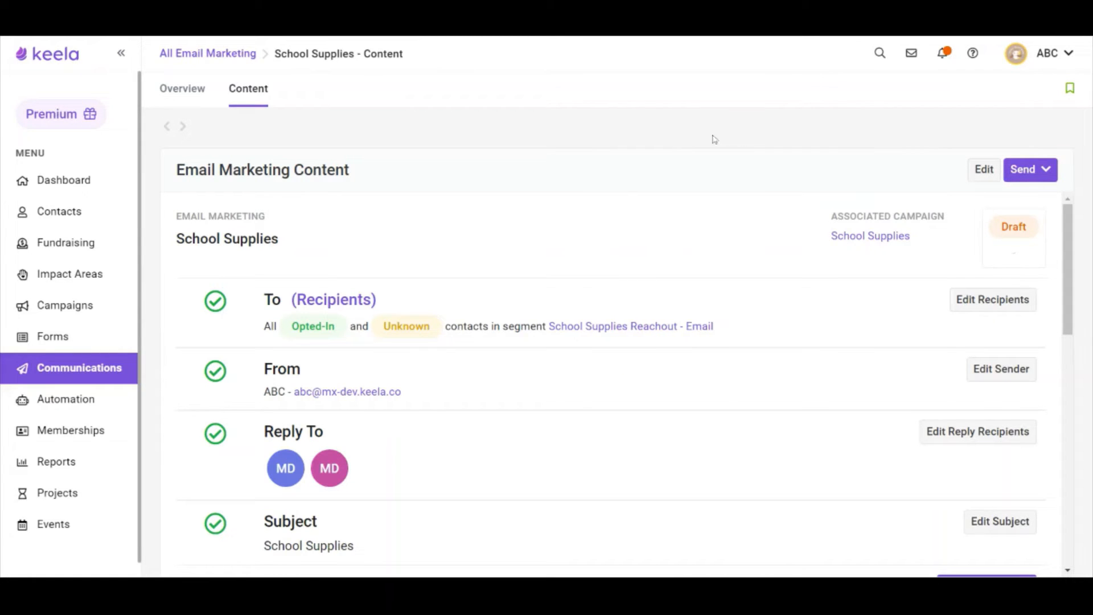
Review the School Supplies email's settings and content preview, and look at the sending options
scroll(453, 251, down, 7)
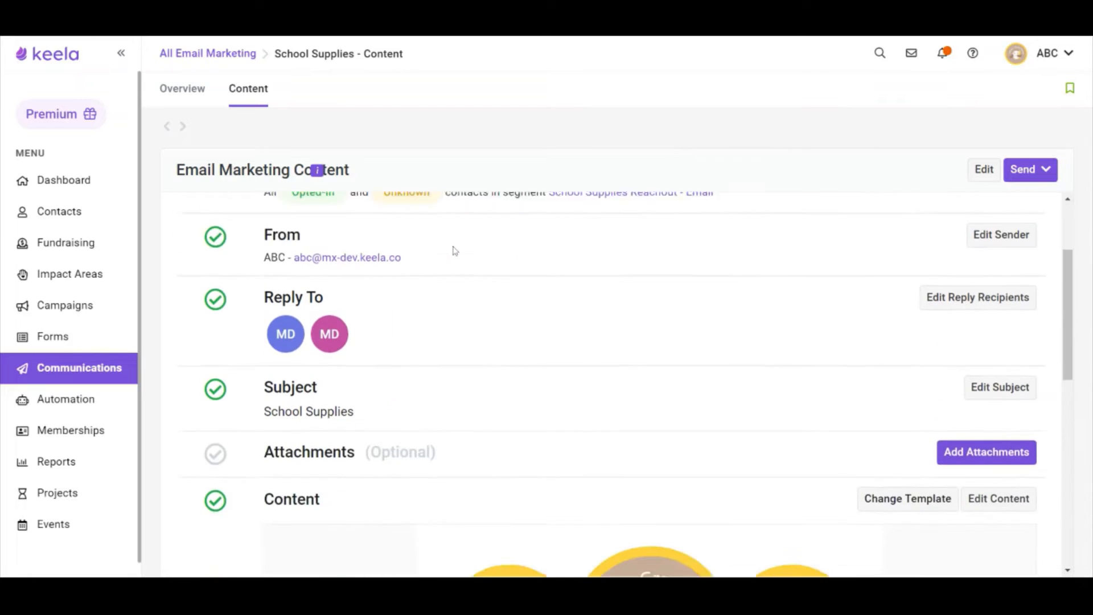
scroll(458, 324, up, 10)
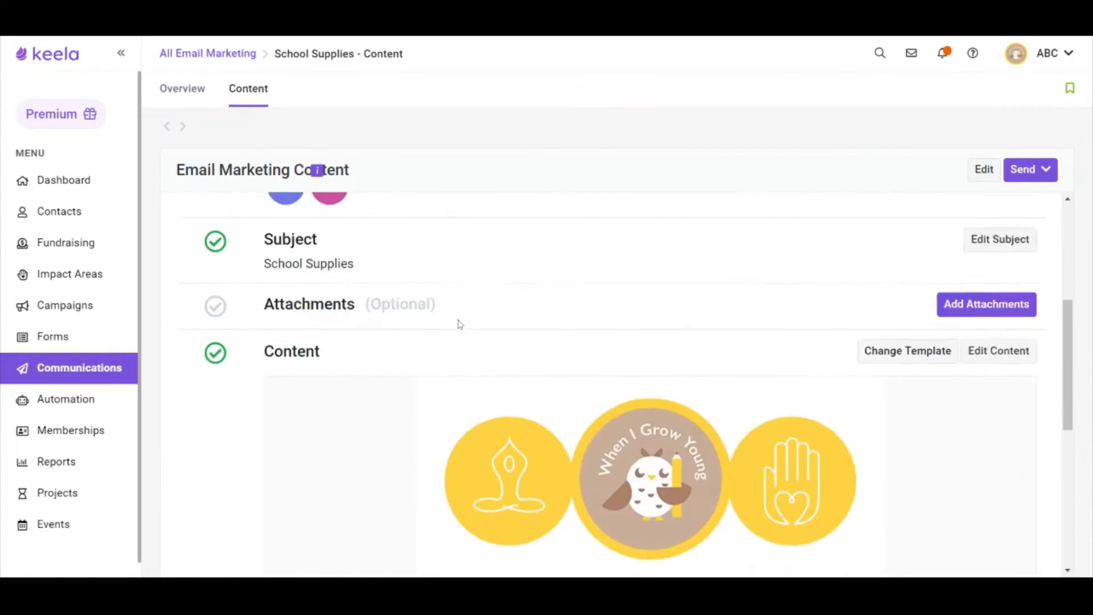
click(1041, 169)
click(1041, 169)
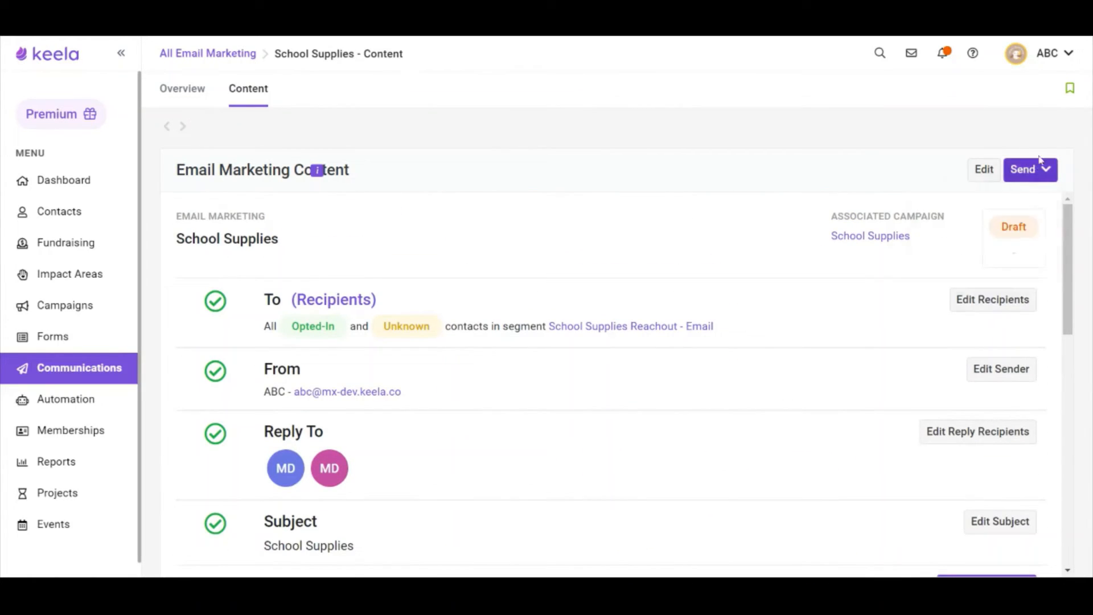
click(1044, 167)
Examine the School Supplies email's overview page and display its available actions
click(209, 97)
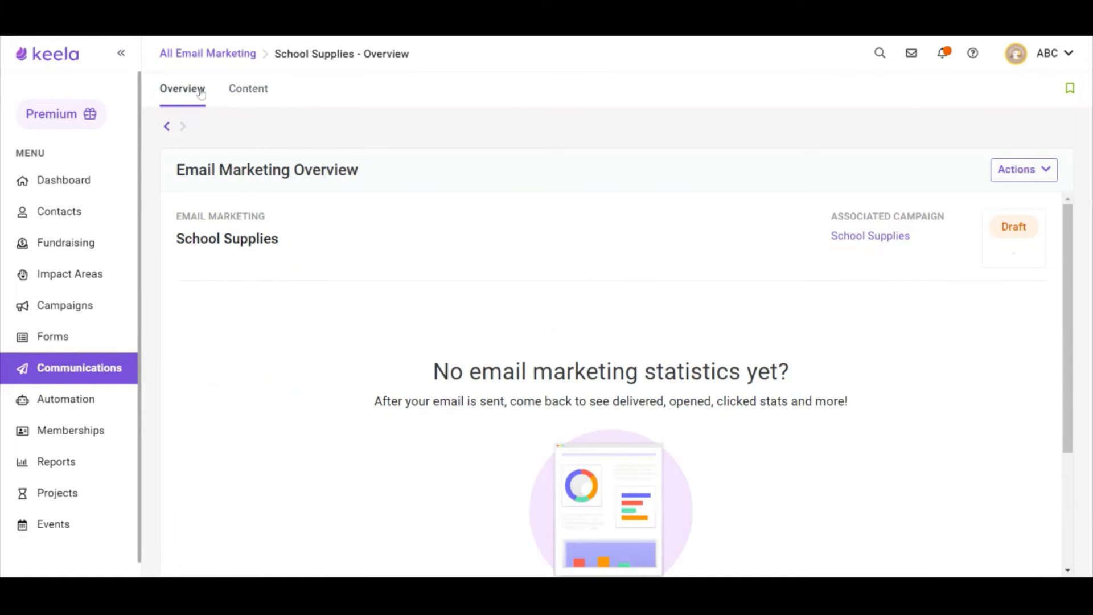
scroll(530, 213, down, 3)
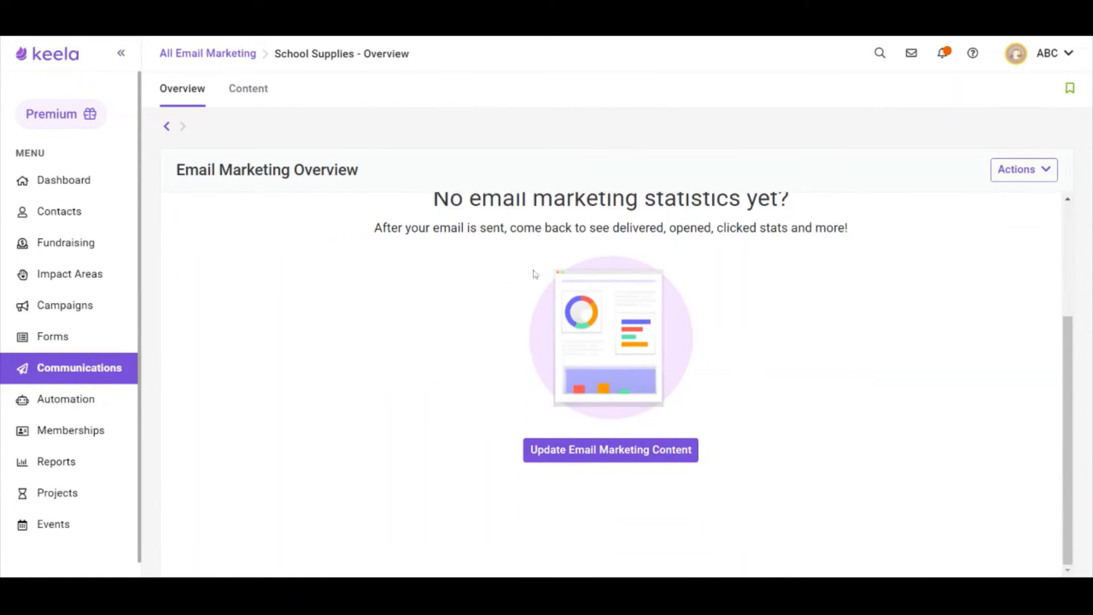
scroll(542, 260, up, 1)
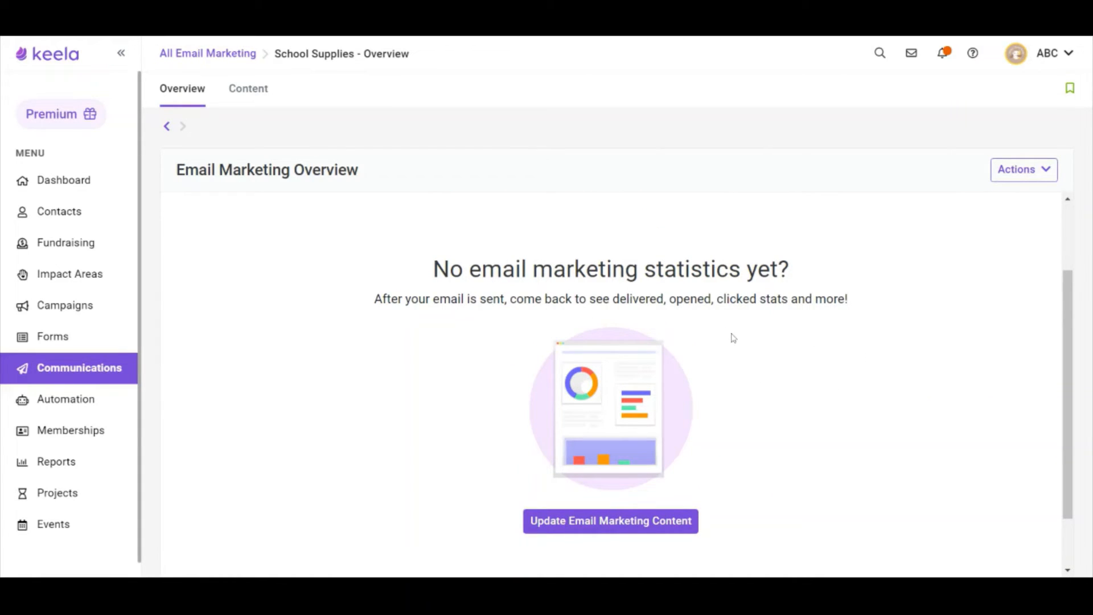
scroll(743, 336, up, 1)
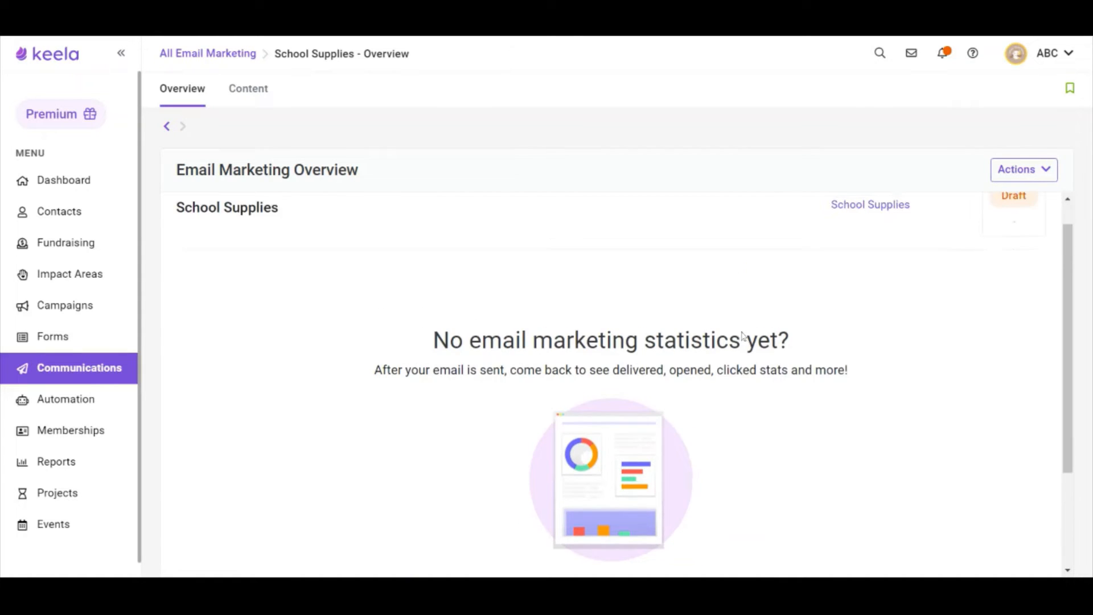
scroll(742, 336, up, 1)
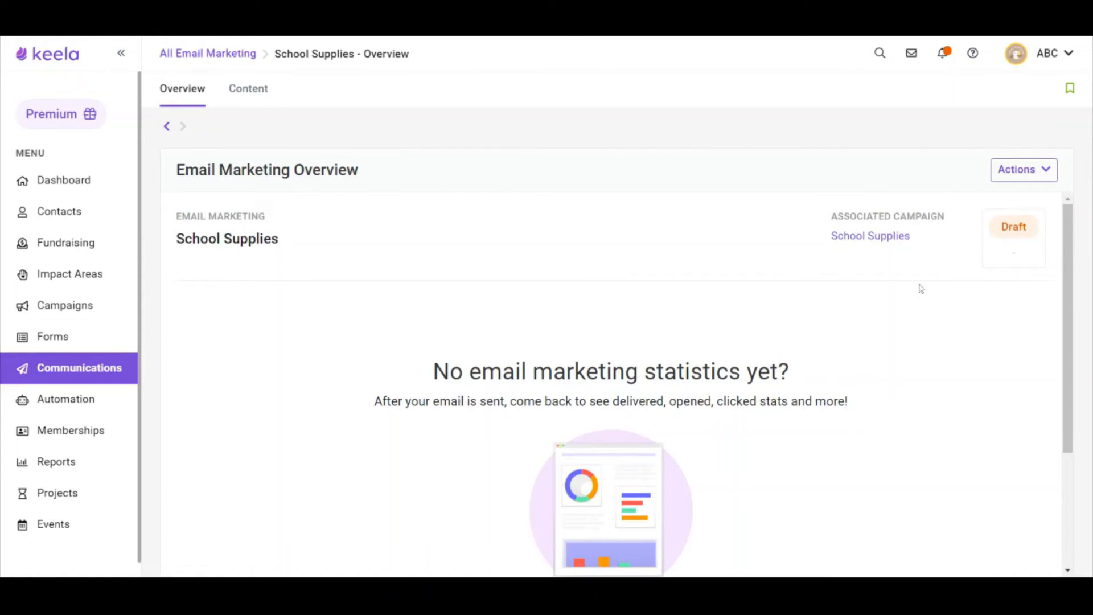
click(1043, 181)
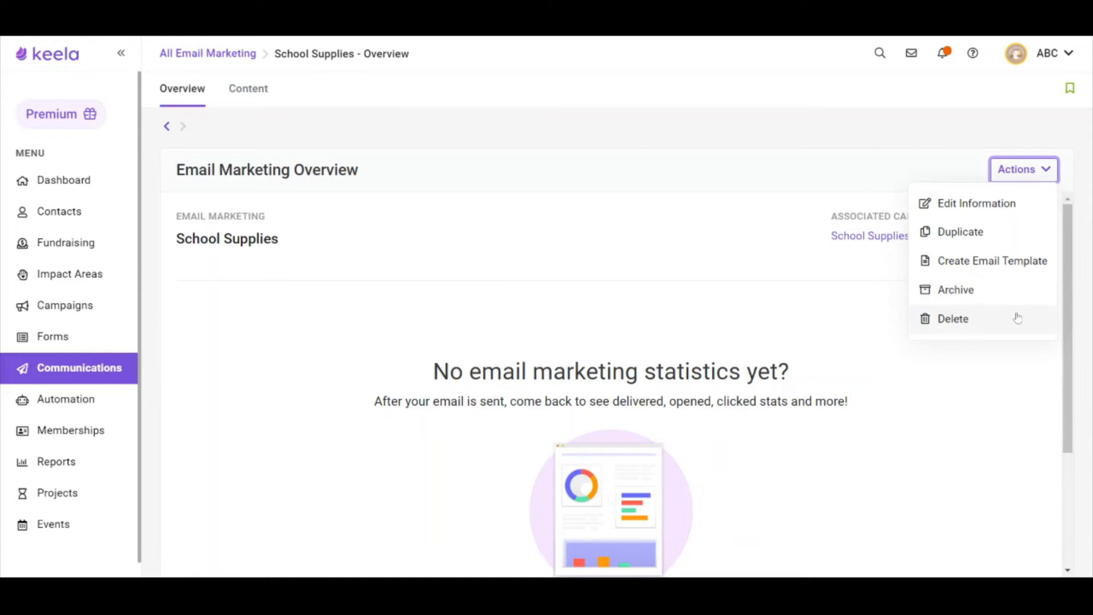
Return to the email marketing list, search it for "school", and open the sent School Drive email's overview
click(1008, 370)
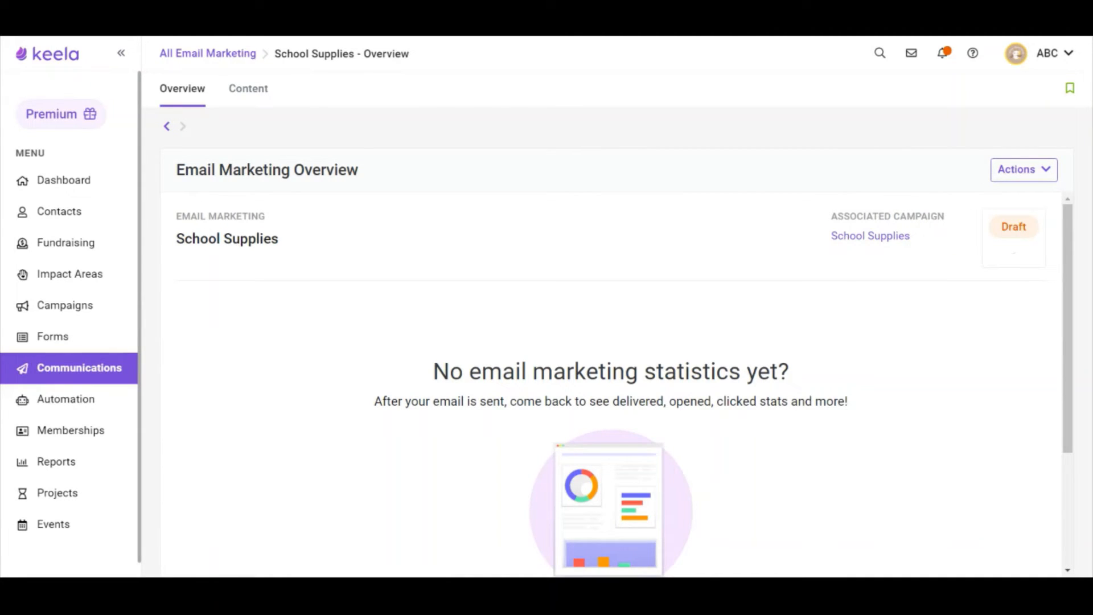
click(118, 372)
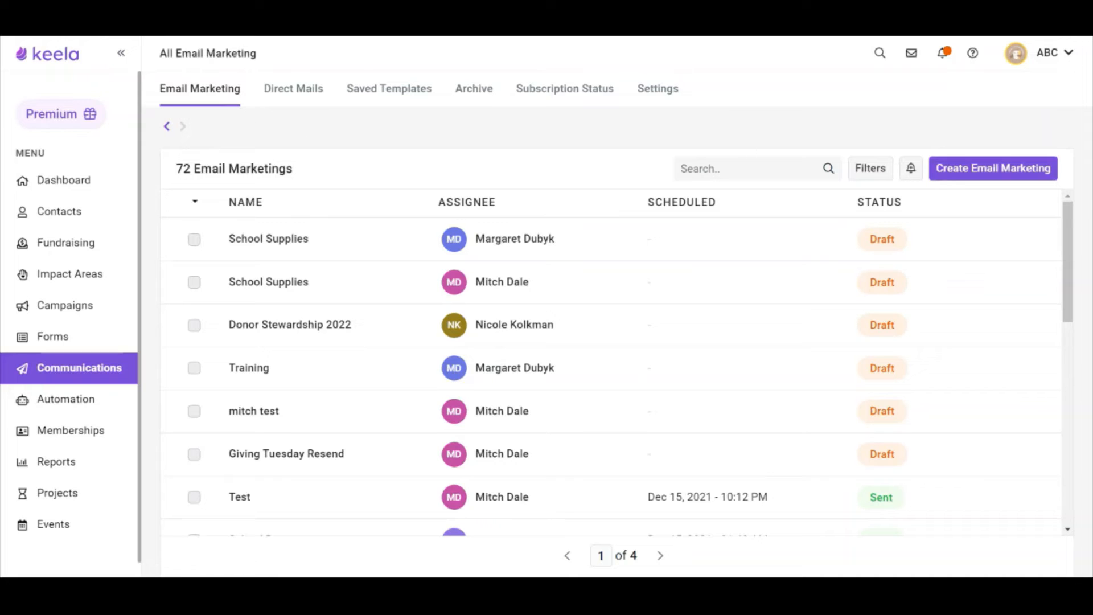
click(717, 168)
text(school)
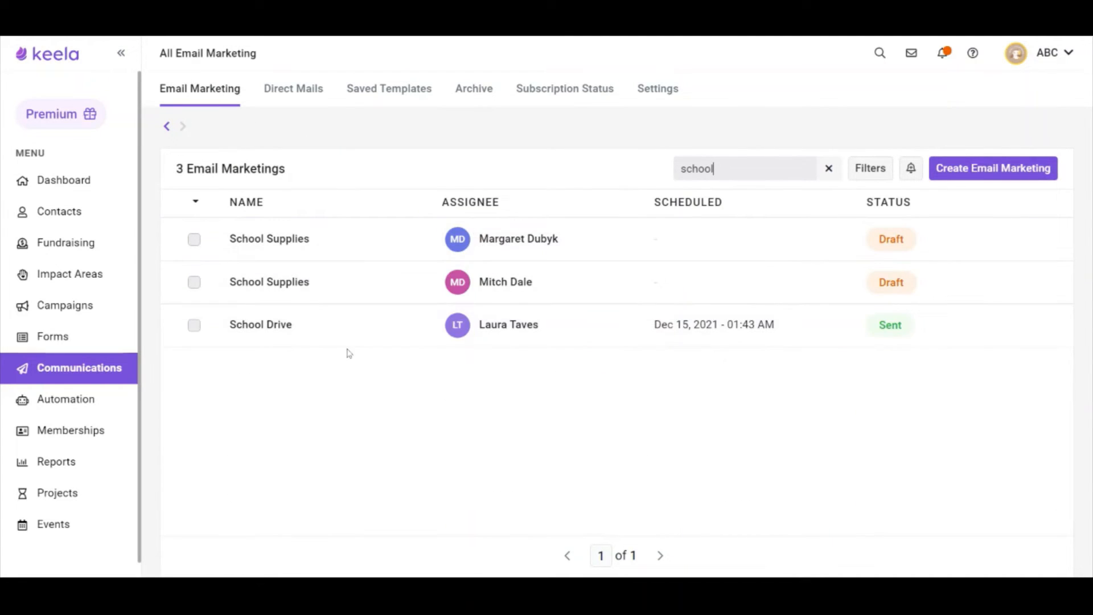
click(705, 329)
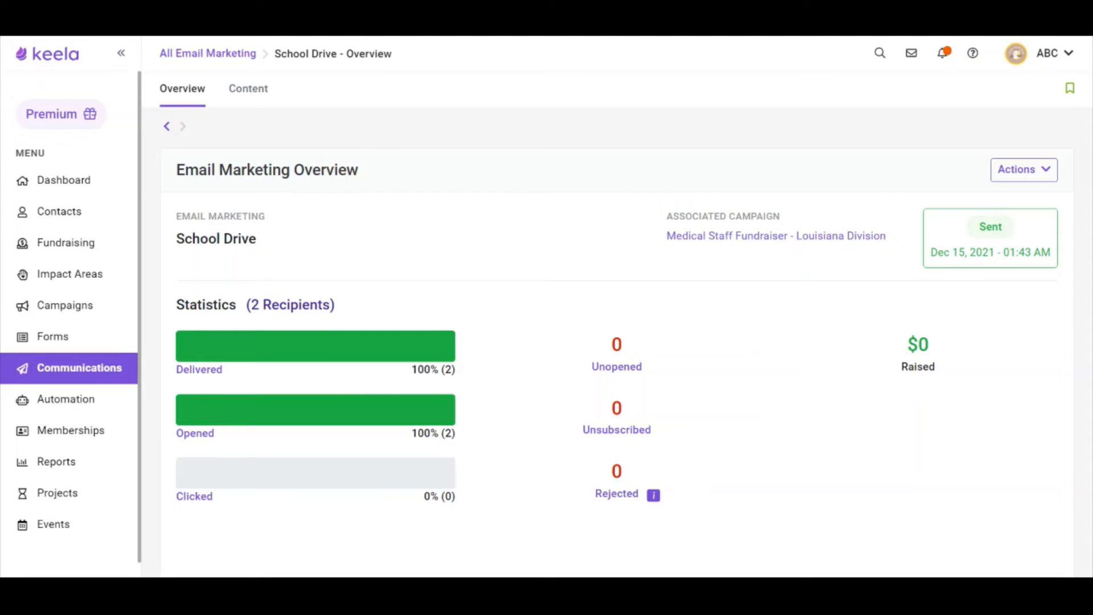
Review the School Drive email's all, delivered, opened and unopened recipient lists, including the action available for delivered recipients
click(273, 310)
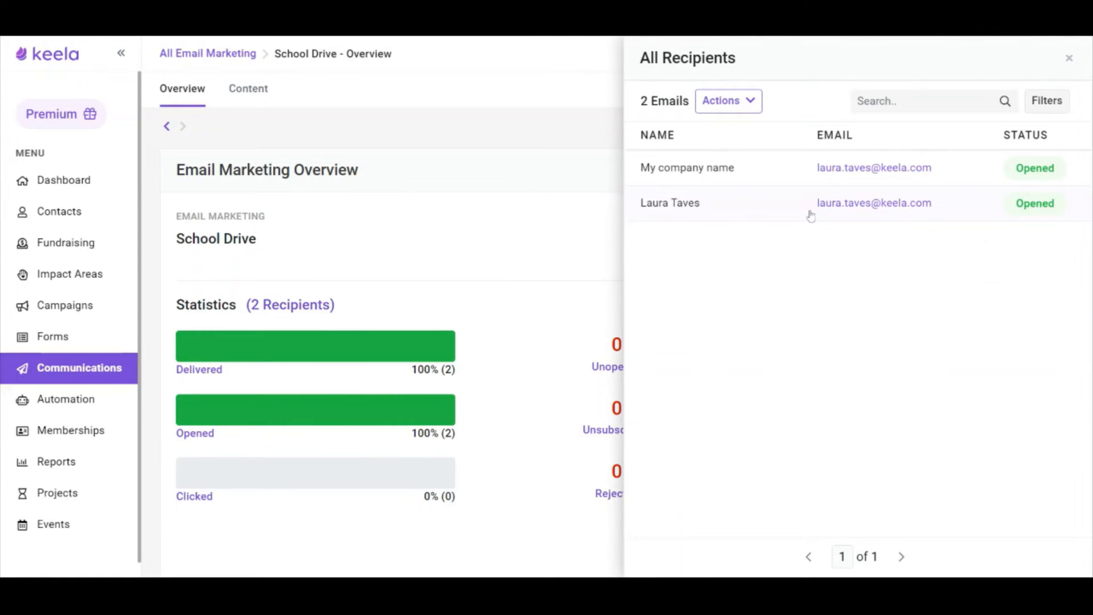
click(1067, 60)
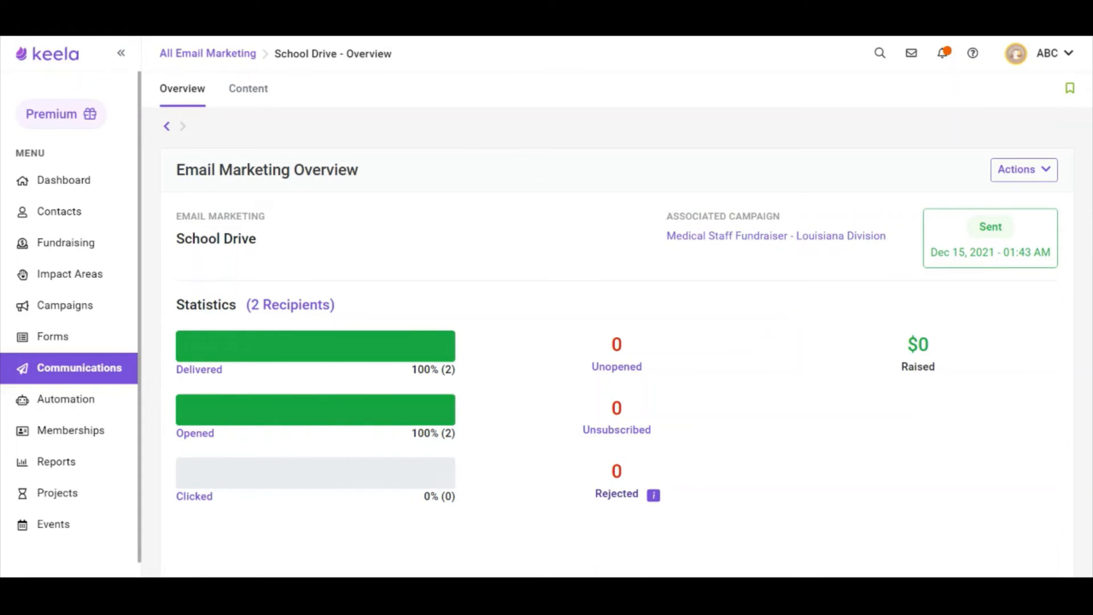
click(201, 376)
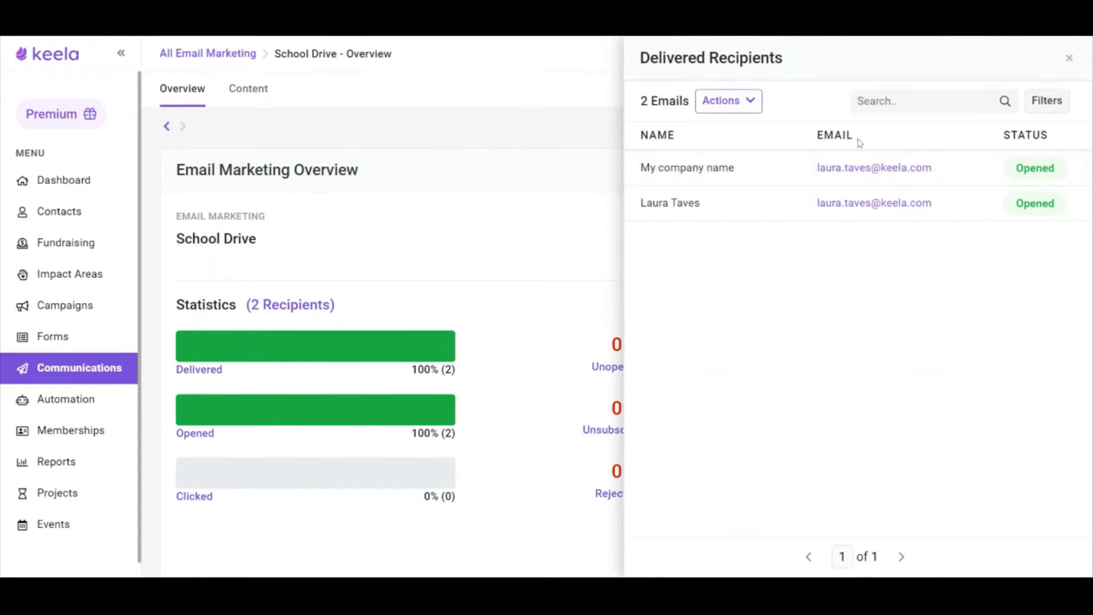
click(209, 438)
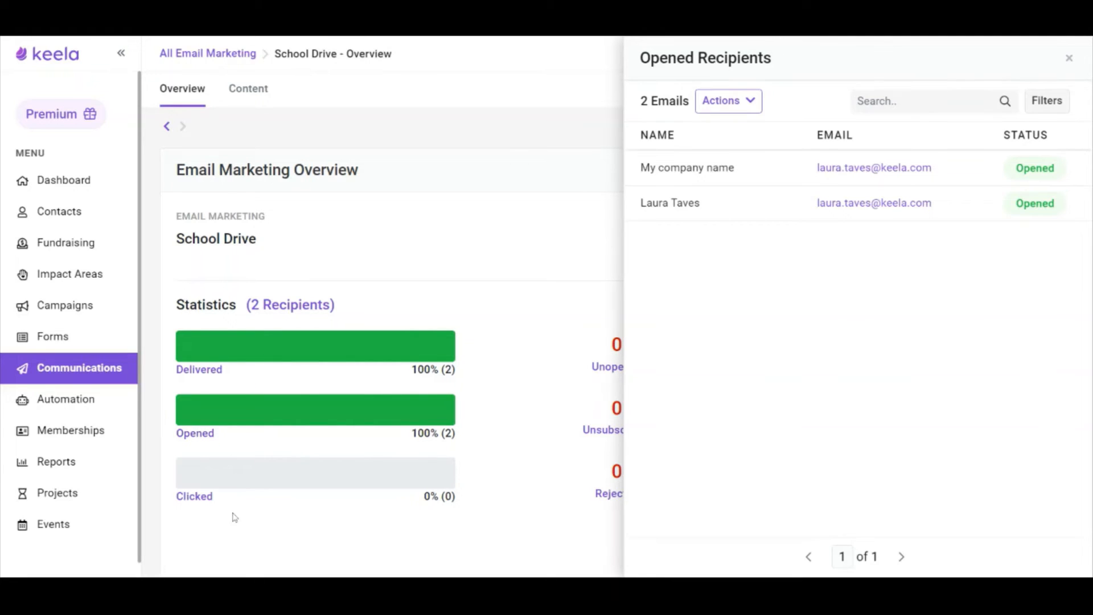
click(213, 376)
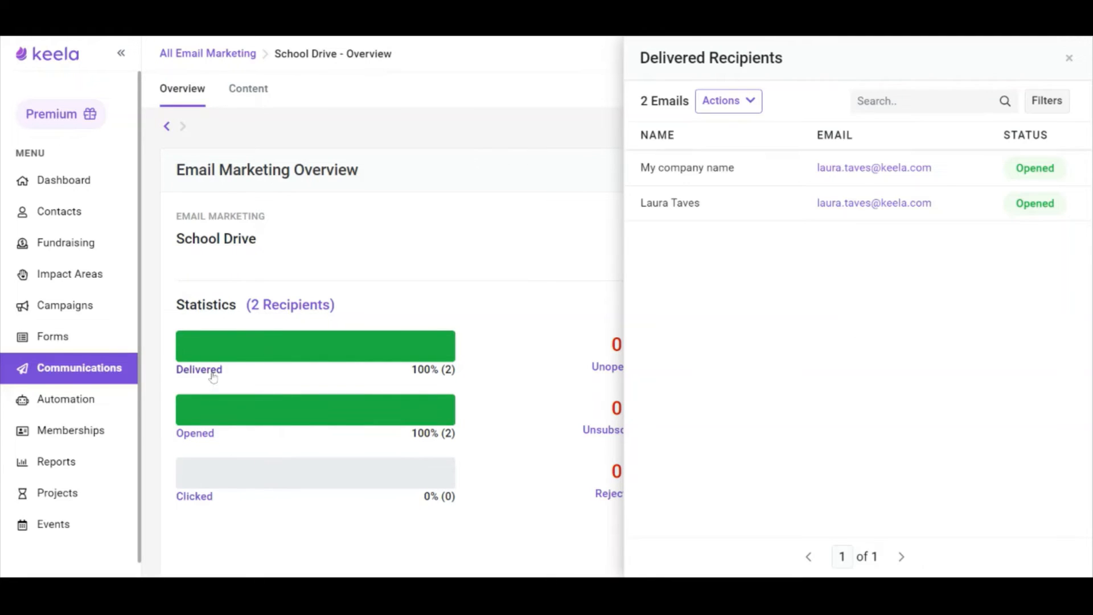
click(743, 108)
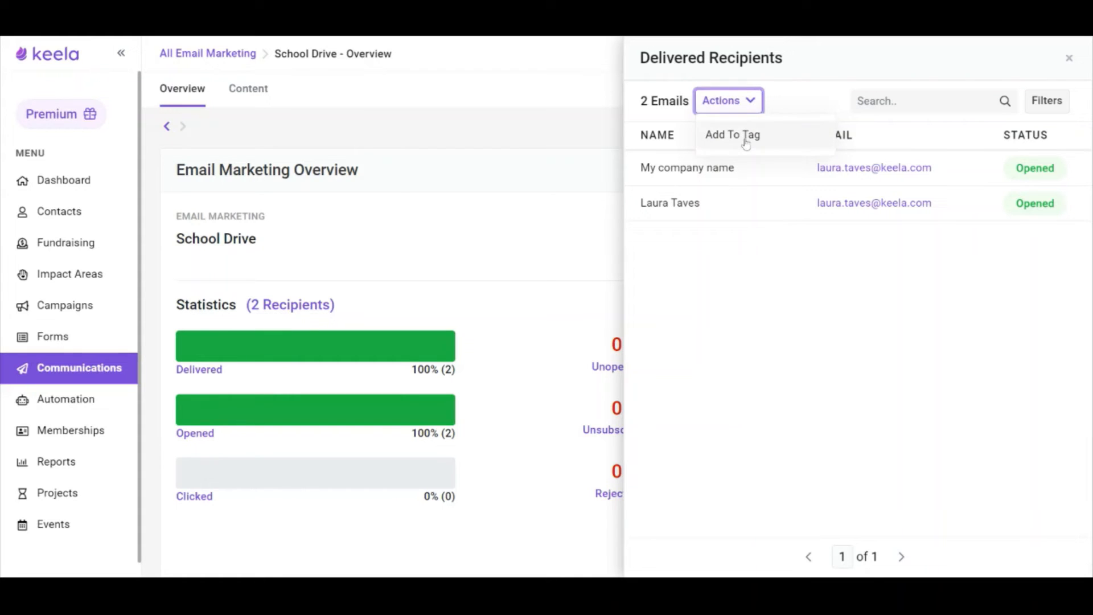
click(1069, 58)
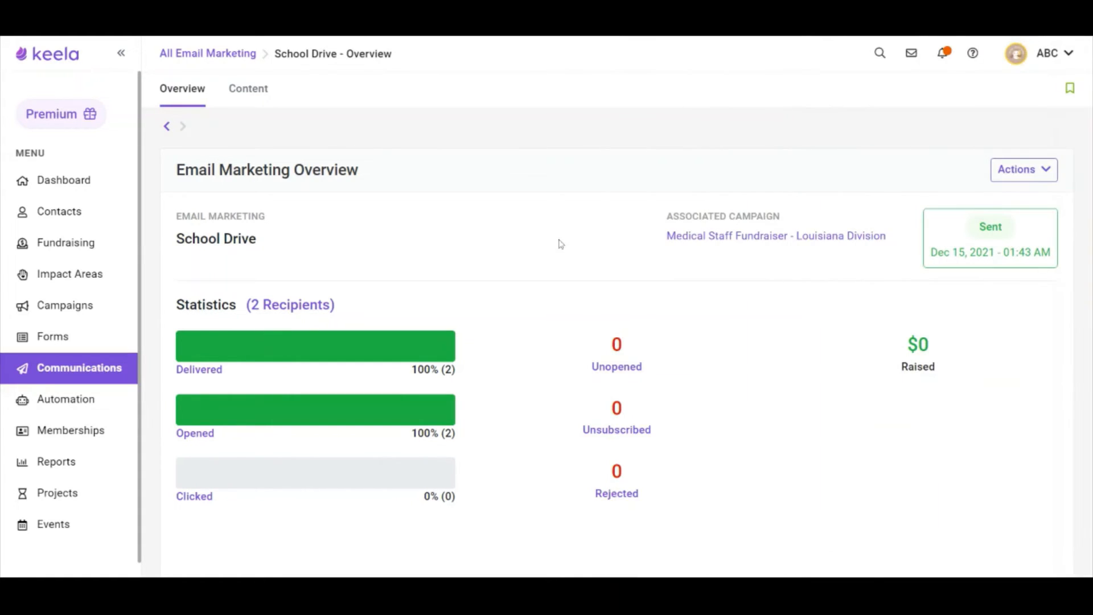
click(616, 369)
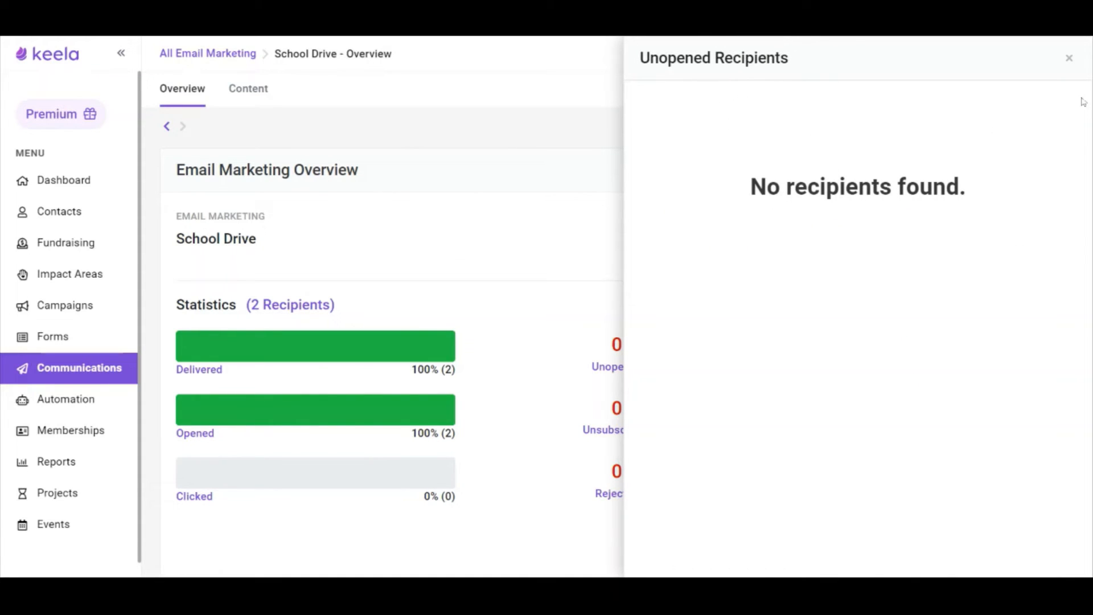
click(1069, 59)
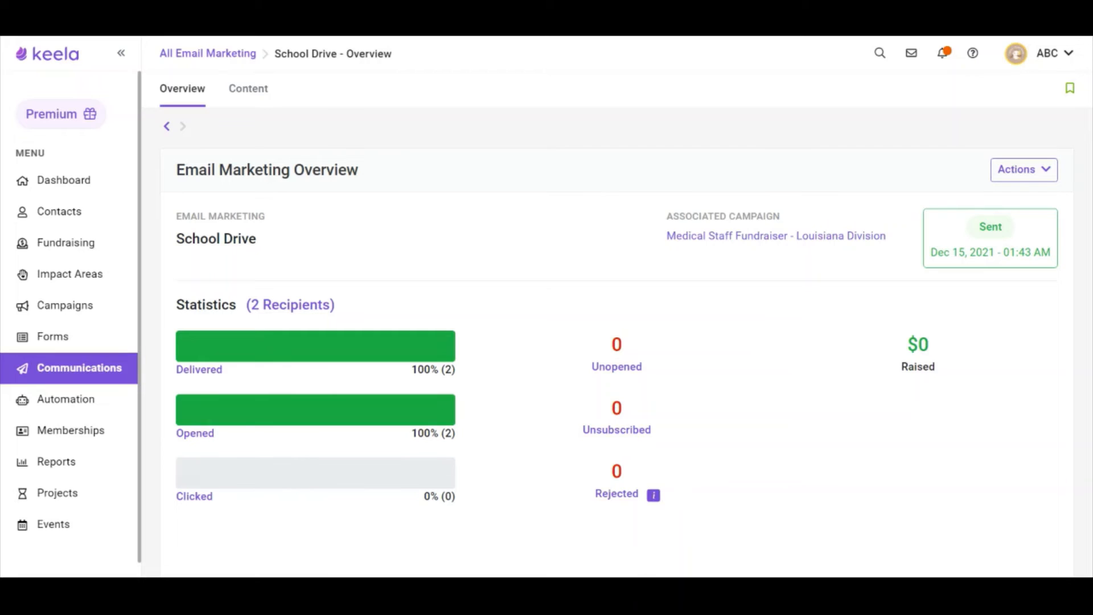
Open the direct mails list and look over its available filter fields and notification setting
click(88, 370)
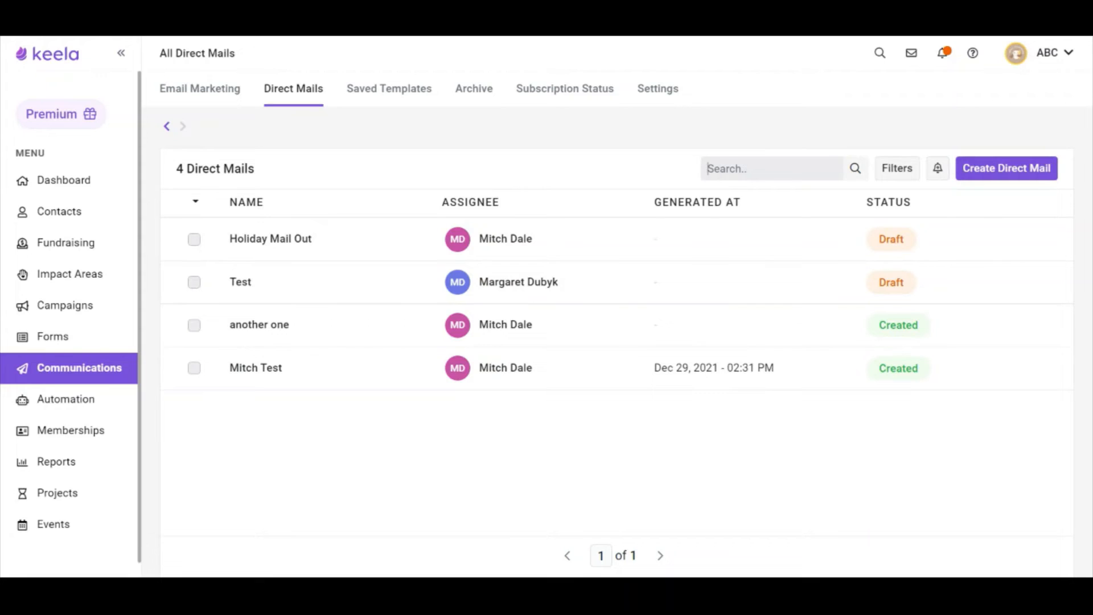
click(894, 168)
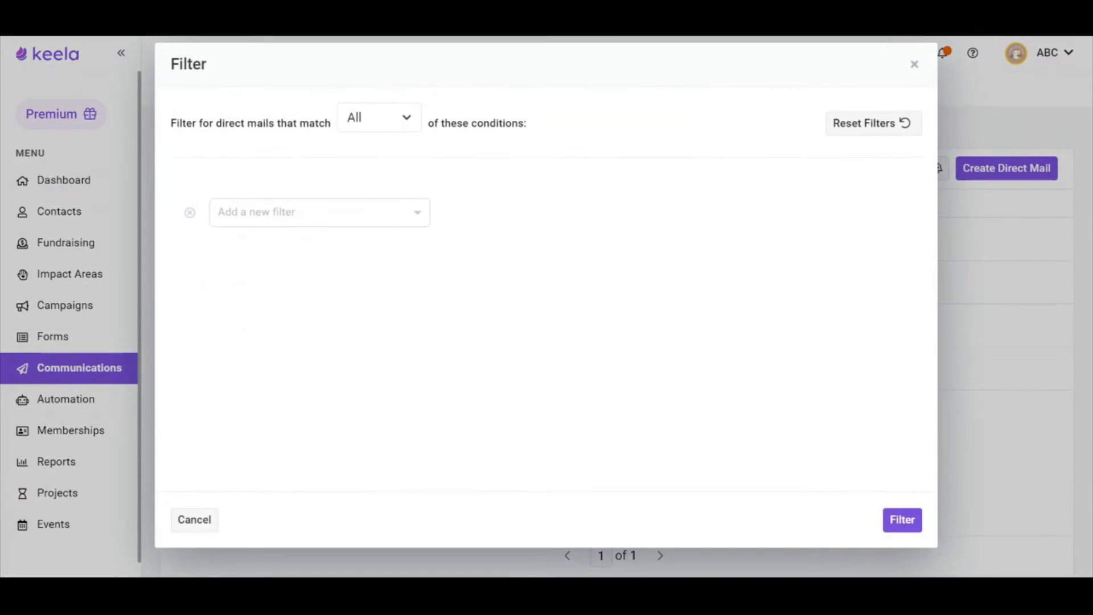
click(279, 213)
click(281, 242)
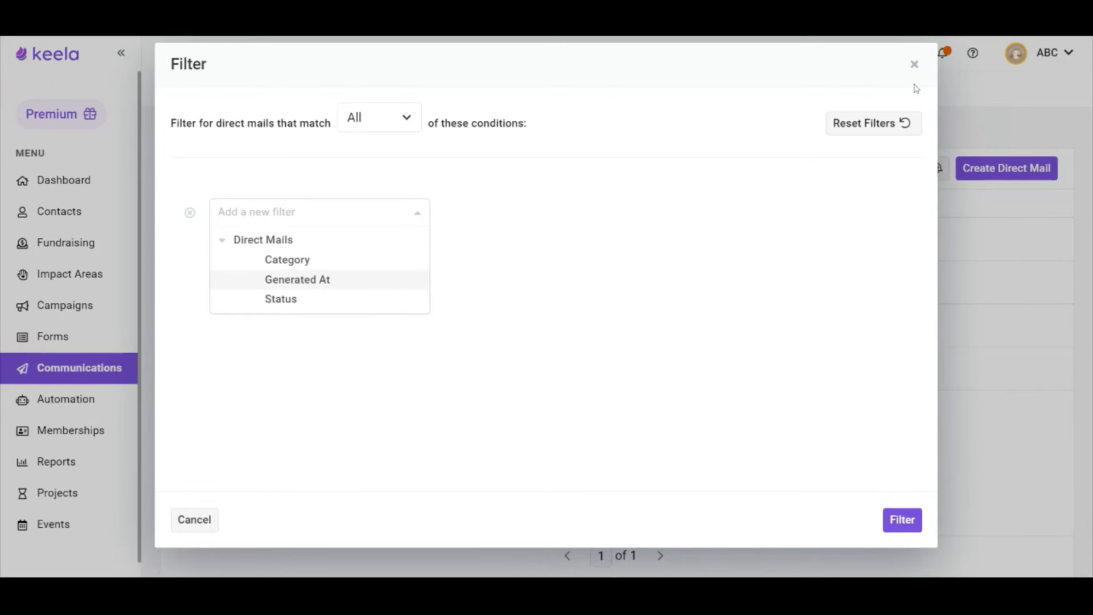
click(915, 64)
click(938, 170)
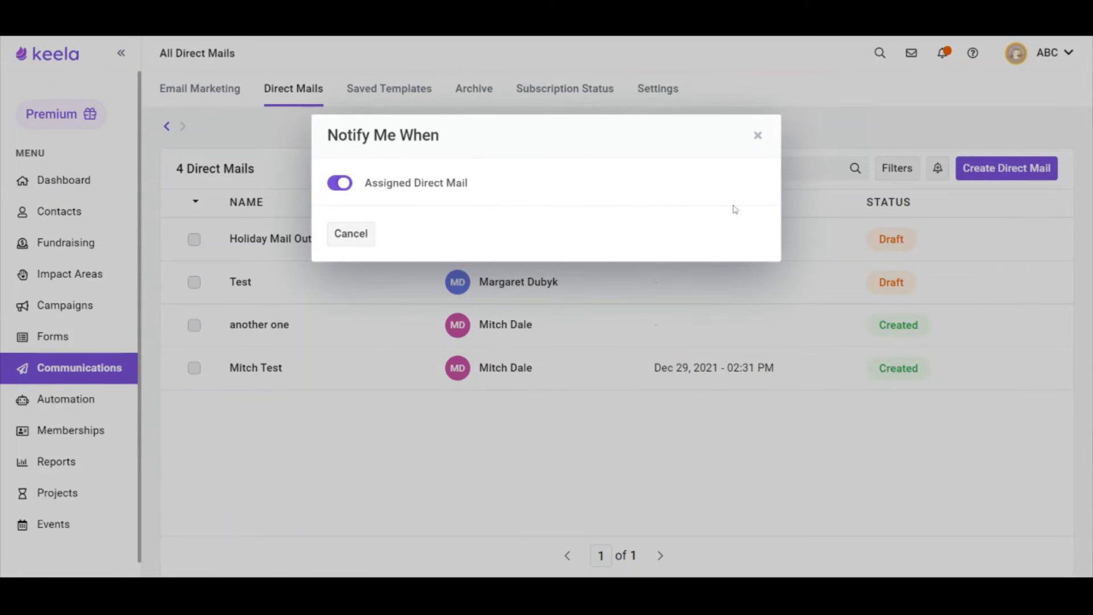
click(757, 135)
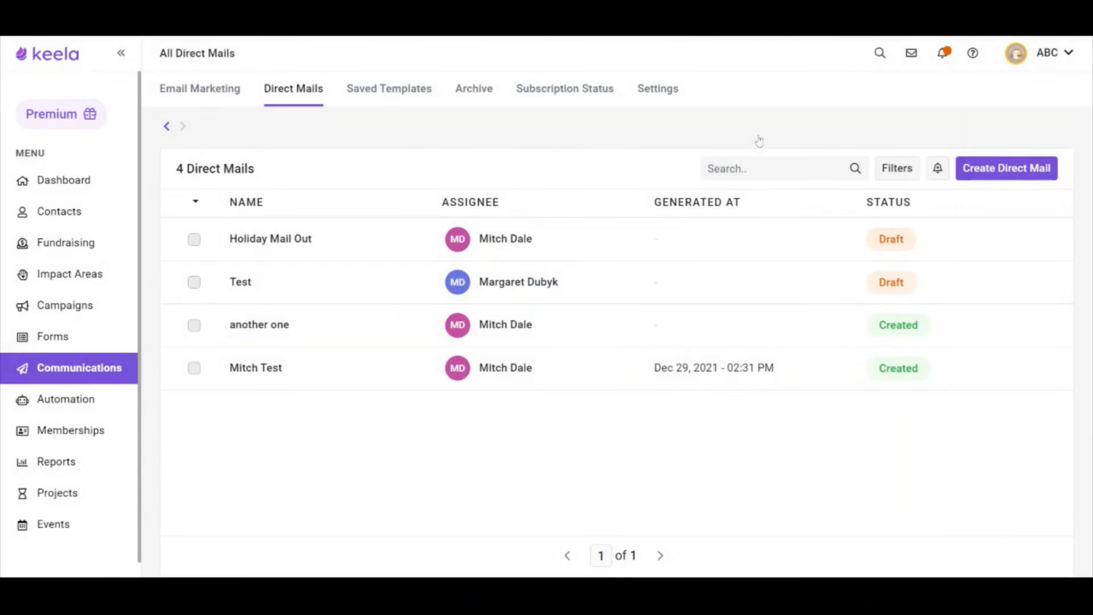
Create a direct mail named School Supplies with the category Fundraising and the School Supplies campaign, and save it
click(1002, 169)
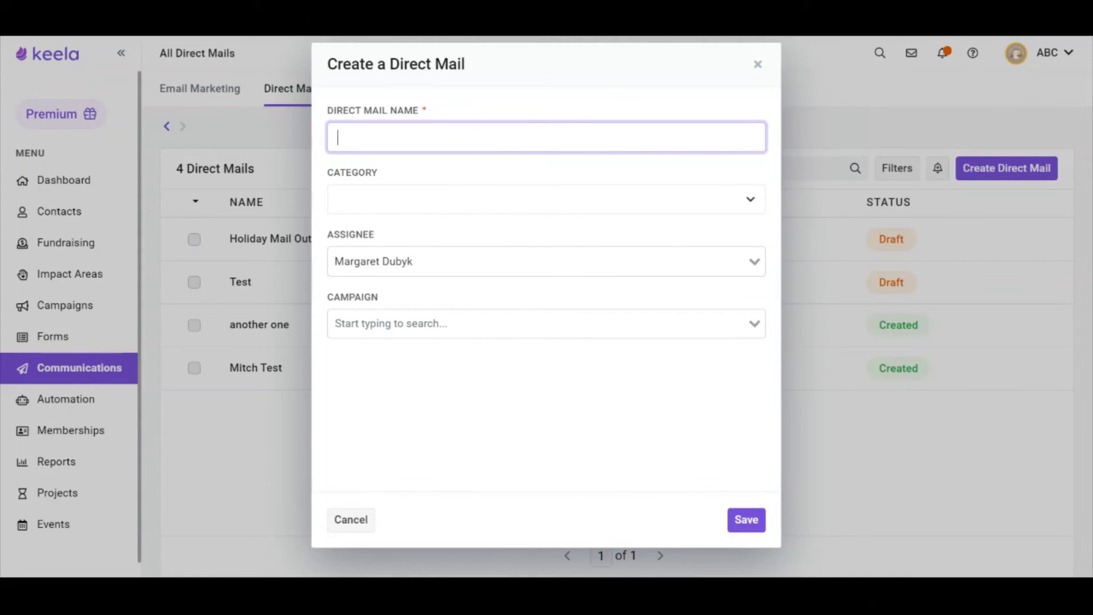
text(School Supplies)
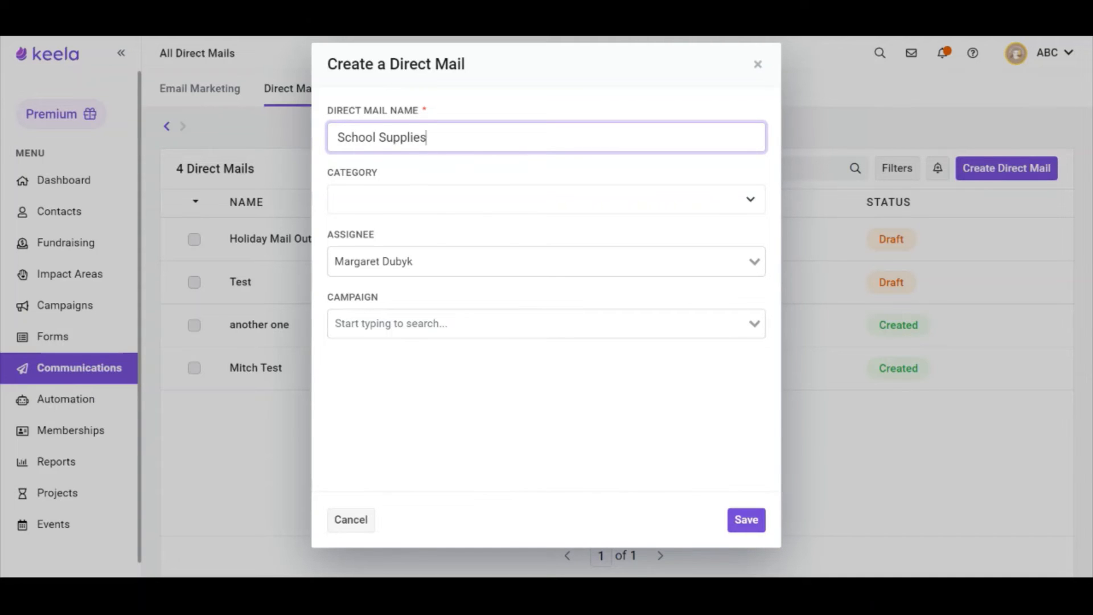
click(479, 174)
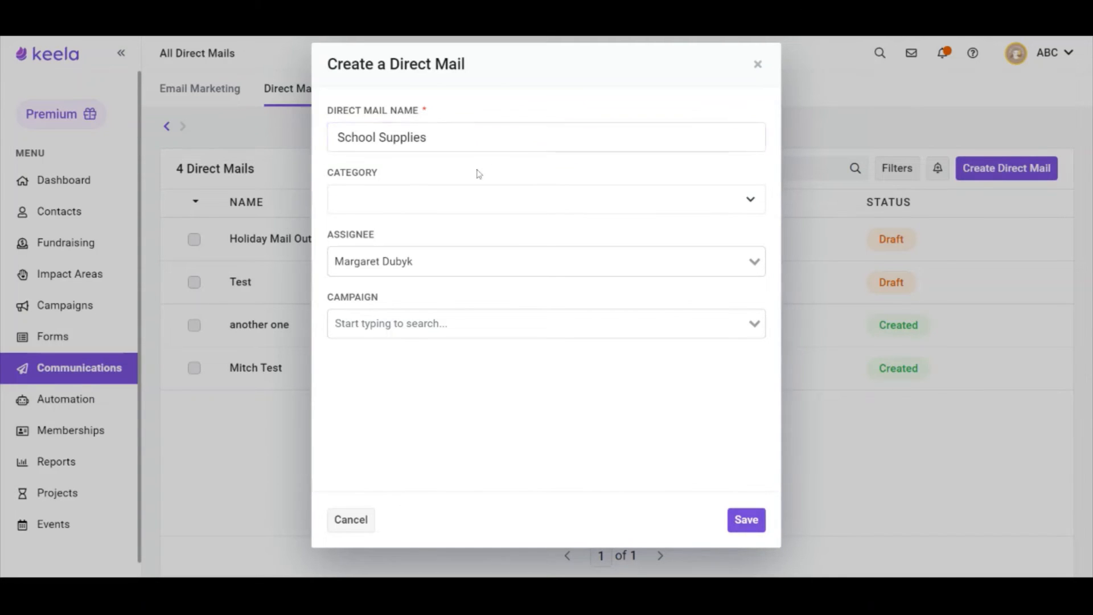
click(461, 203)
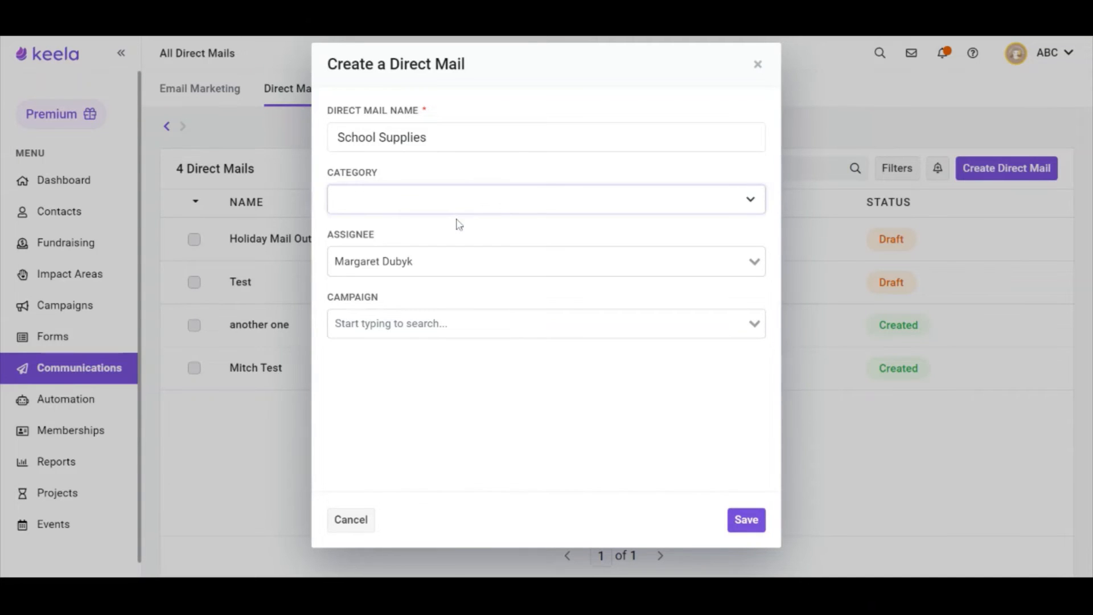
click(458, 243)
click(493, 174)
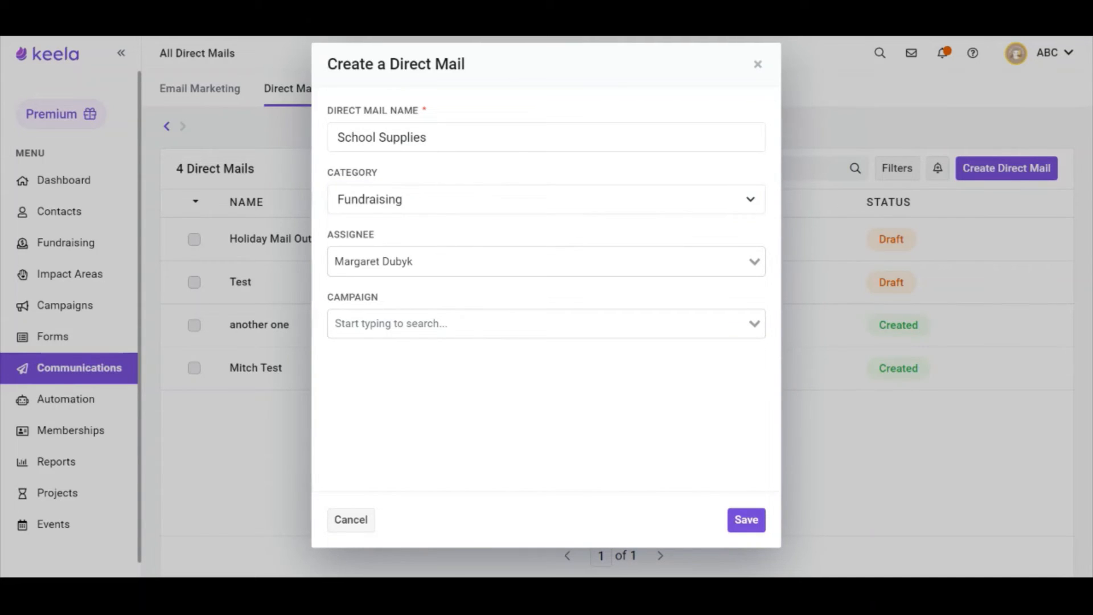
click(431, 323)
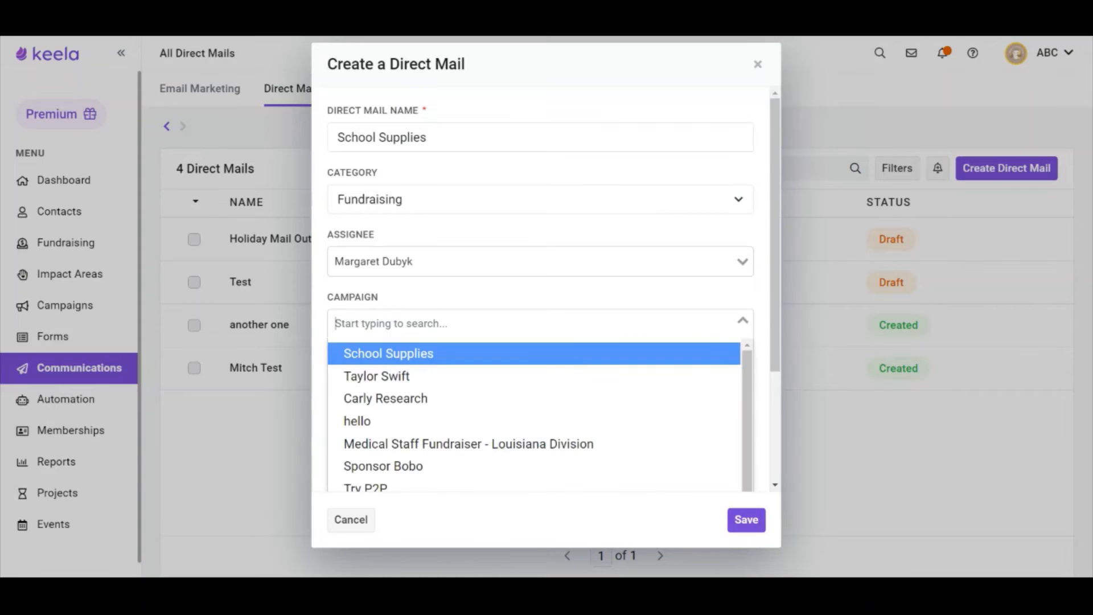
click(425, 354)
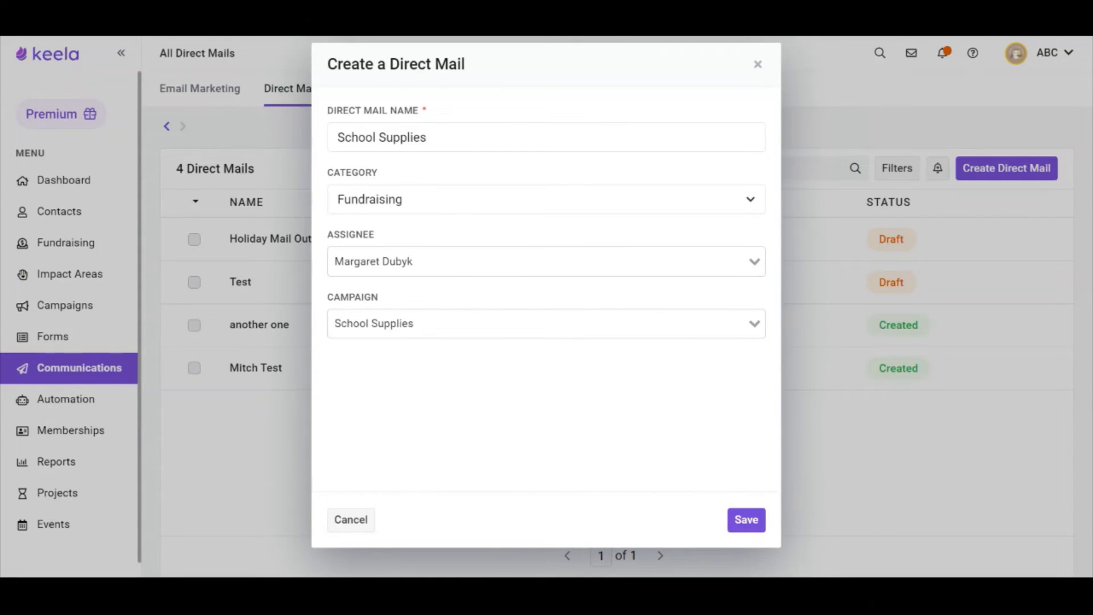
click(747, 519)
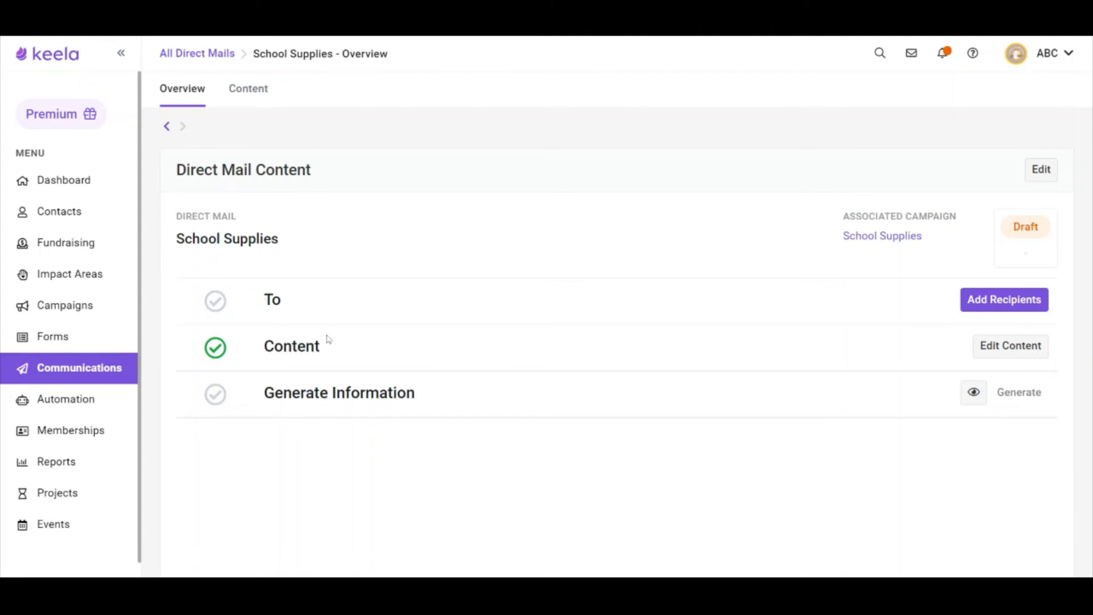
Set the direct mail's recipients to the segment School Supplies Reachout - Direct Mail and save them
click(1035, 305)
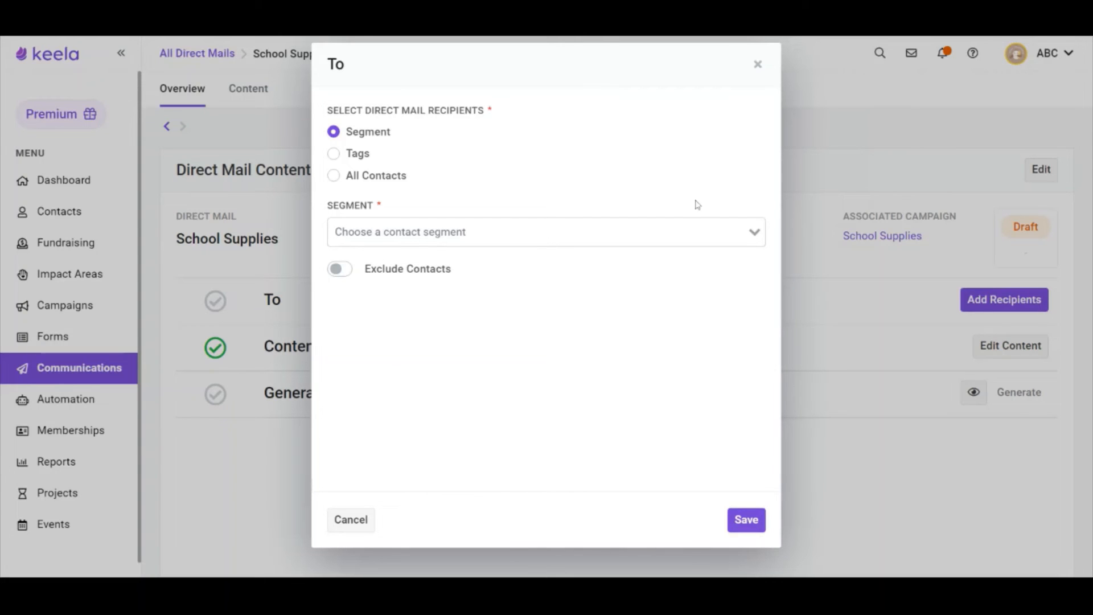
click(692, 232)
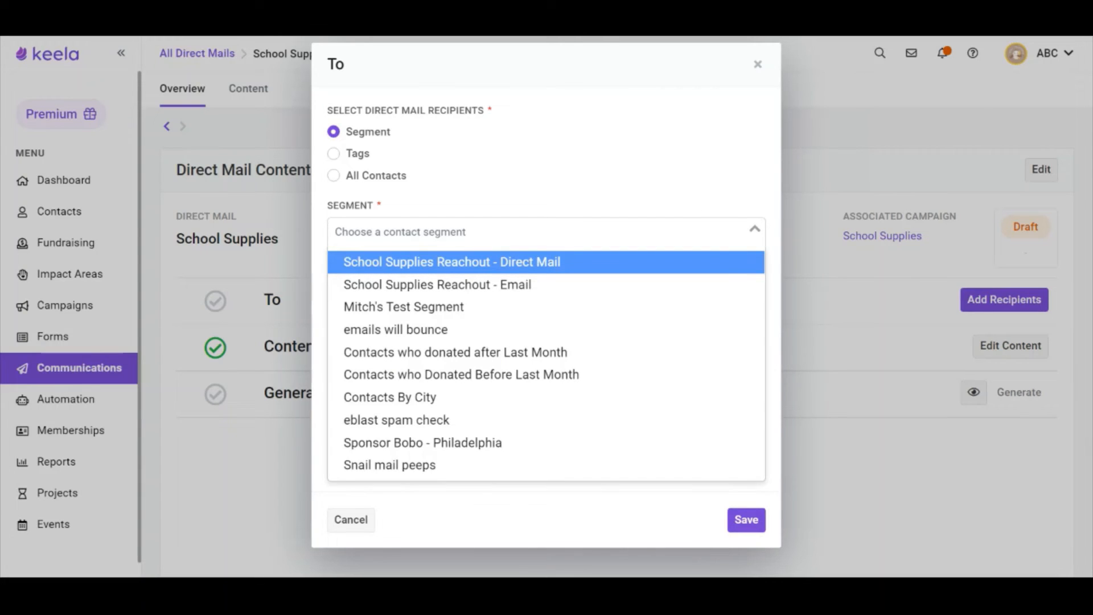
click(566, 263)
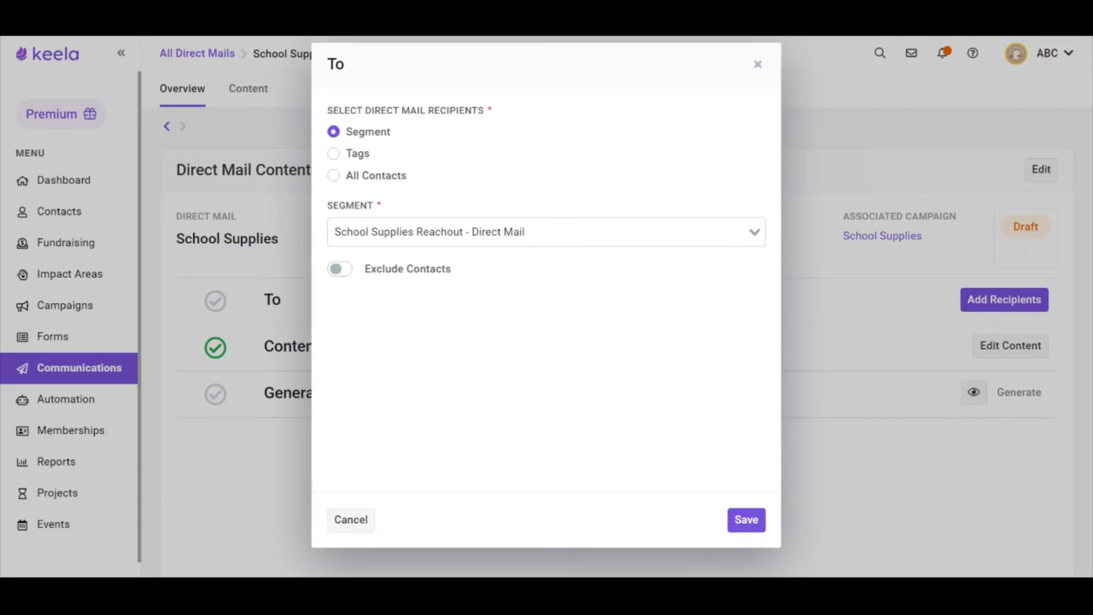
click(745, 519)
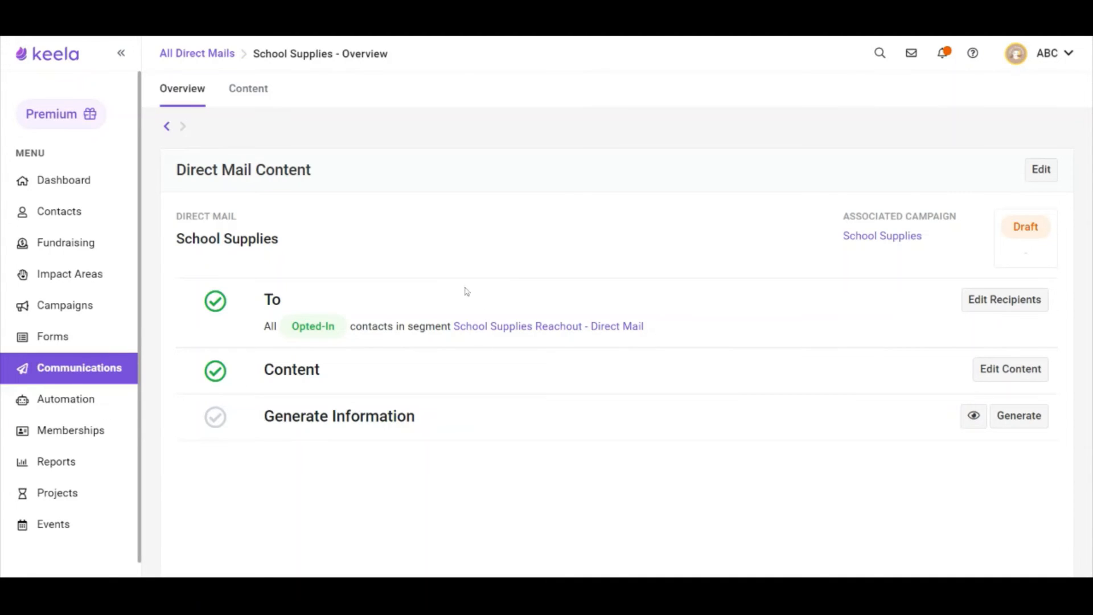
Open the School Supplies direct mail's content for editing and look over the letter preview from header to message
click(1000, 375)
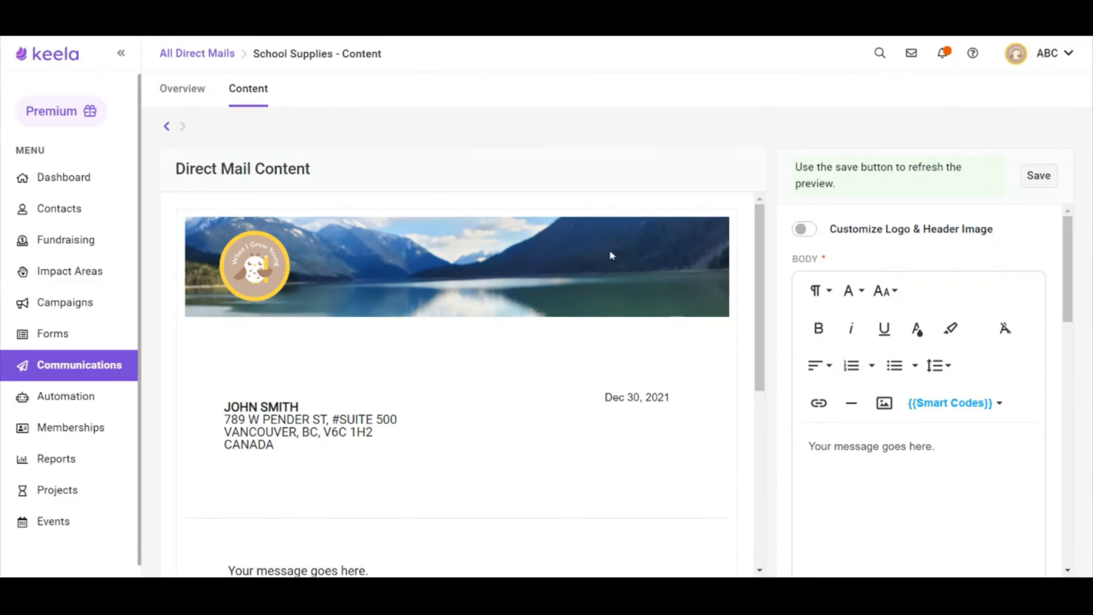
scroll(572, 363, down, 1)
scroll(572, 363, down, 6)
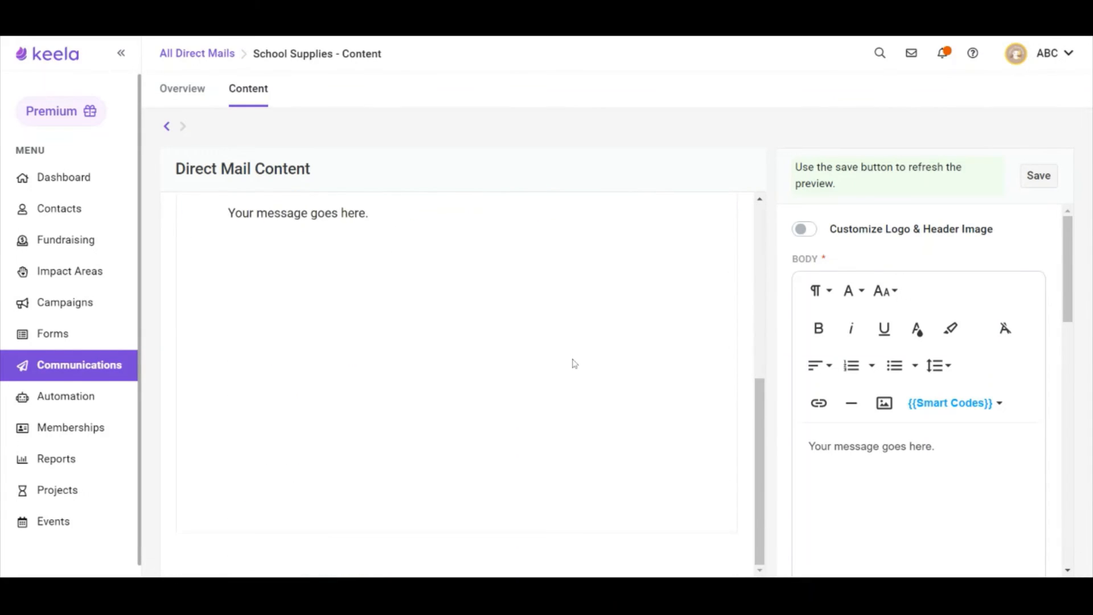
scroll(571, 361, up, 6)
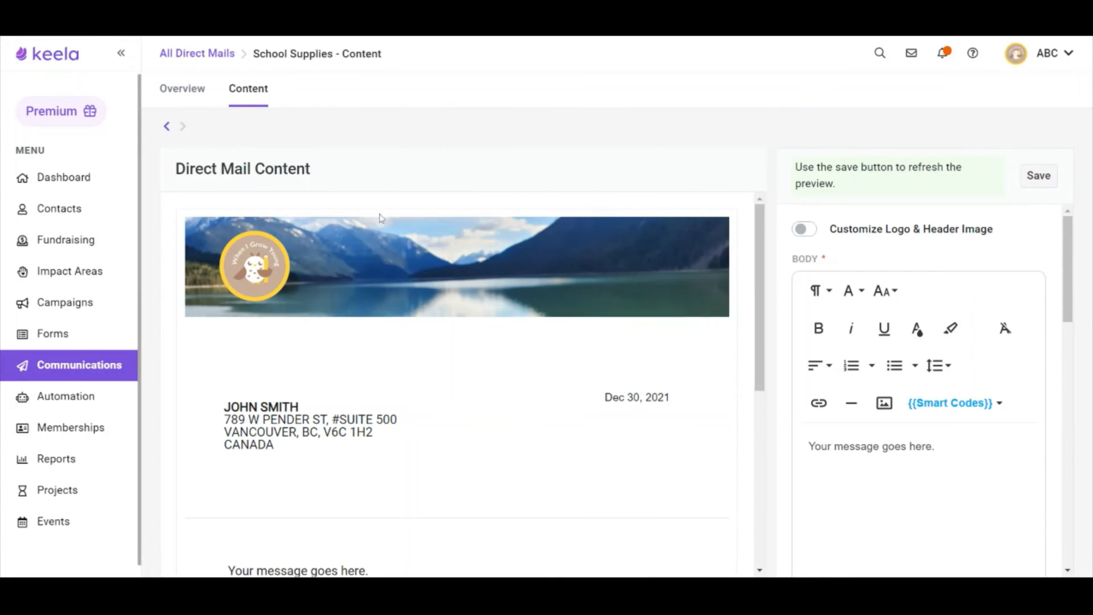
Turn on logo and header image customization, look over its image upload and background color options, and turn it off again
click(808, 232)
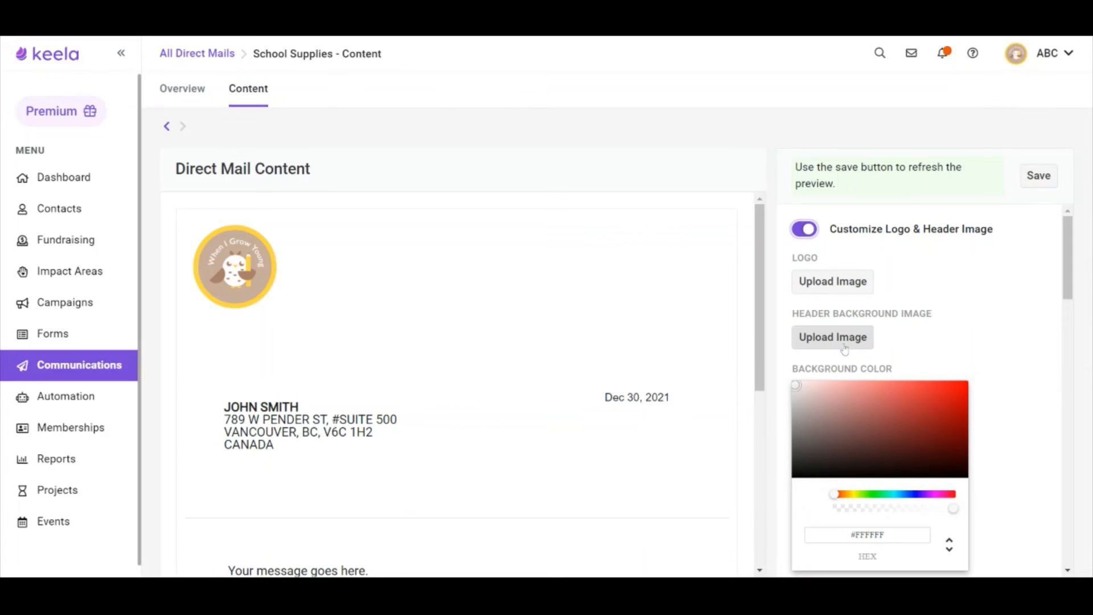
scroll(949, 337, down, 2)
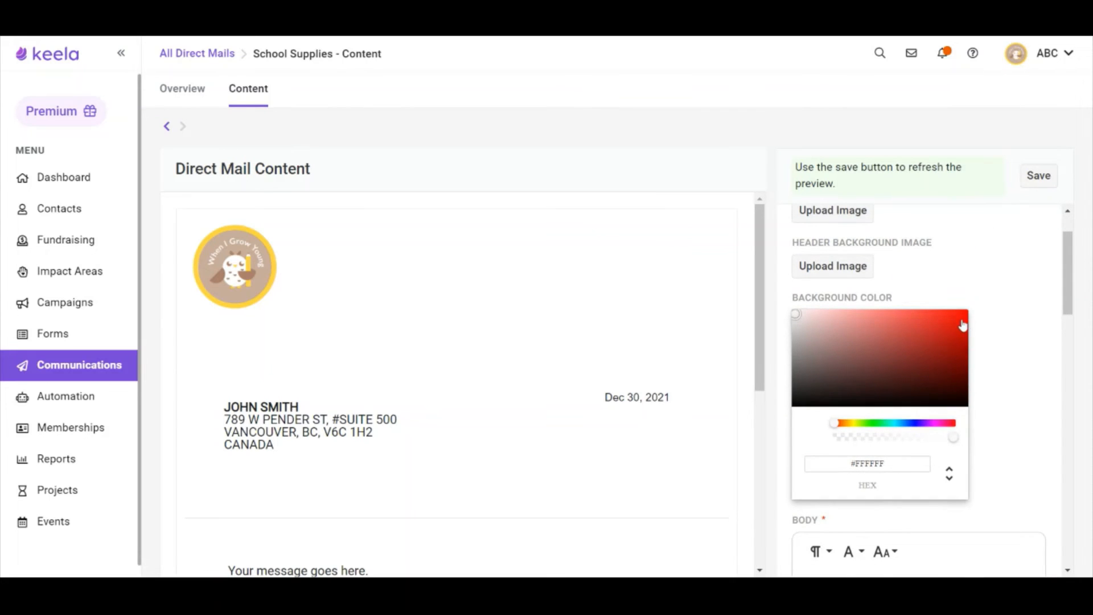
scroll(962, 325, up, 2)
click(804, 229)
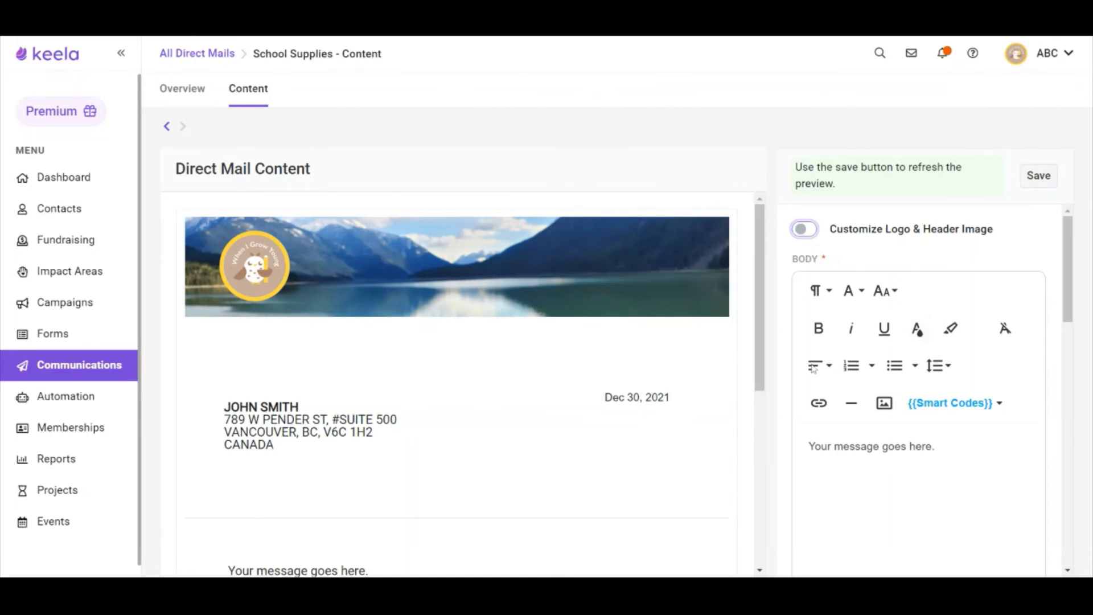
Replace the placeholder body text with the copied school supplies message that starts with "The kids need you!"
scroll(414, 397, down, 3)
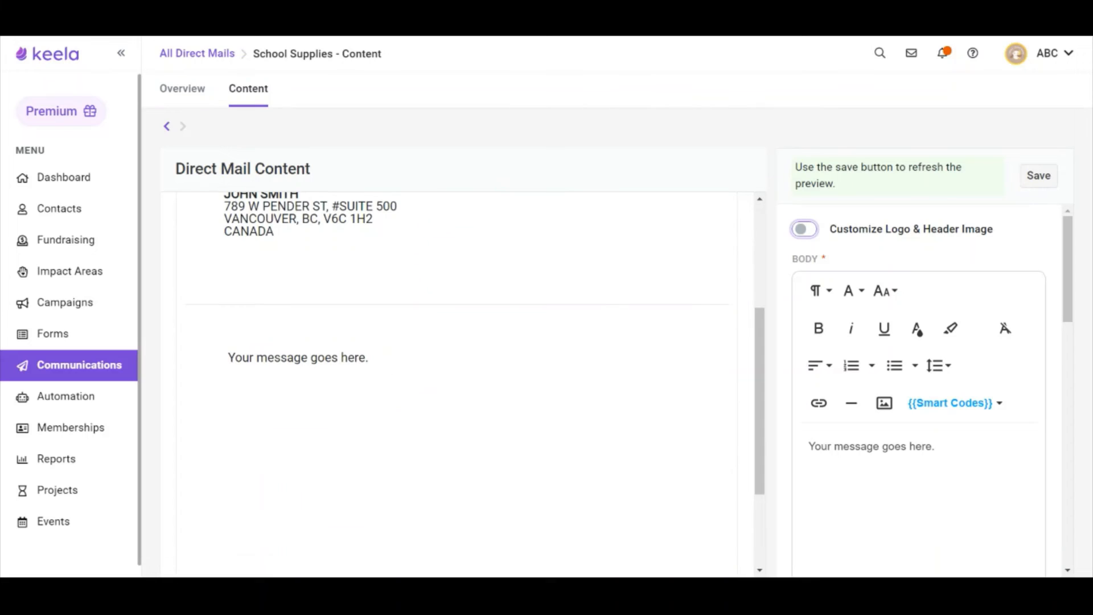
triple_click(866, 446)
key(BackSpace)
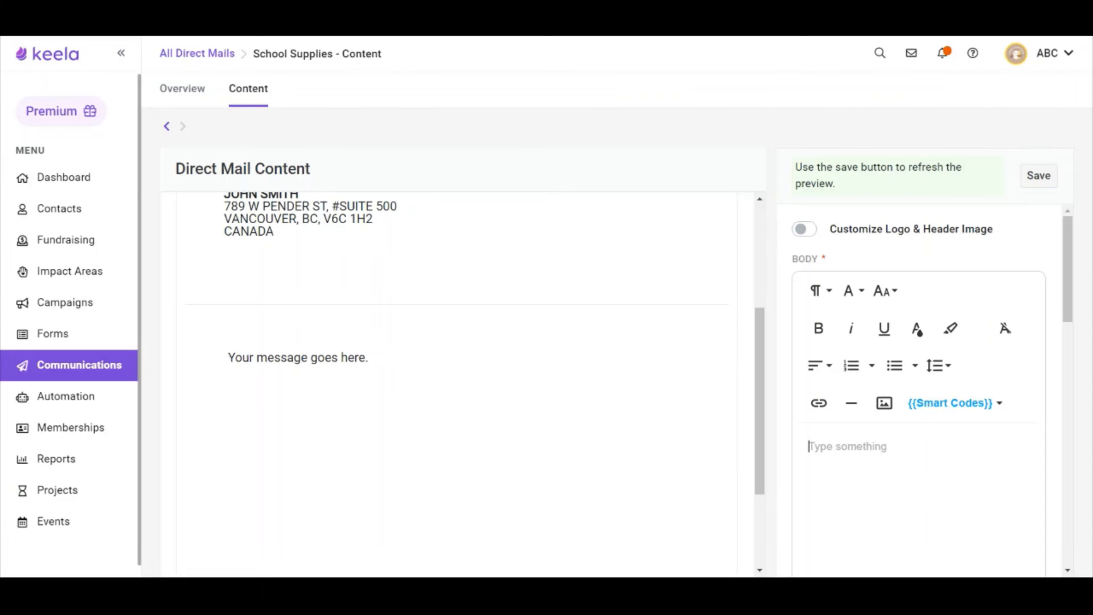
key(ctrl+v)
scroll(1017, 524, down, 3)
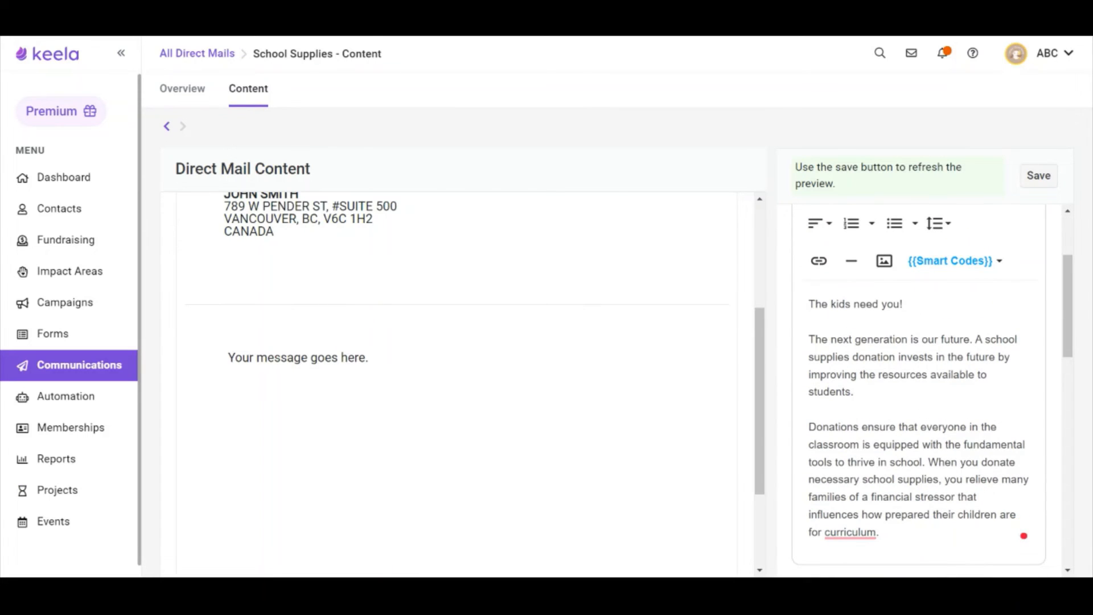
Format the line "The kids need you!" in the letter body as bold with a larger font size
triple_click(904, 304)
scroll(904, 311, up, 2)
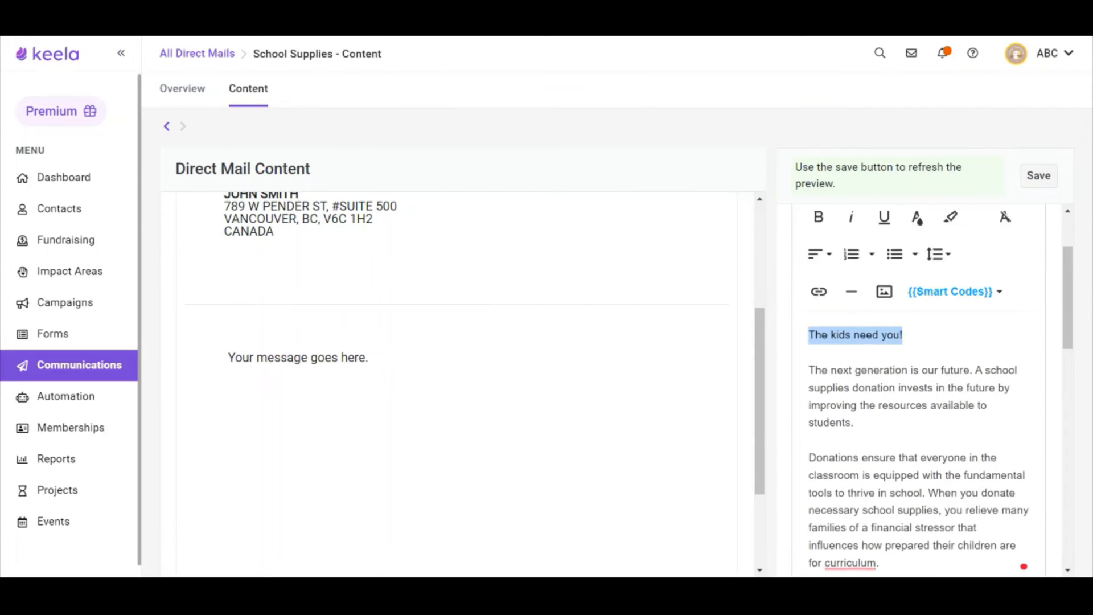
click(820, 259)
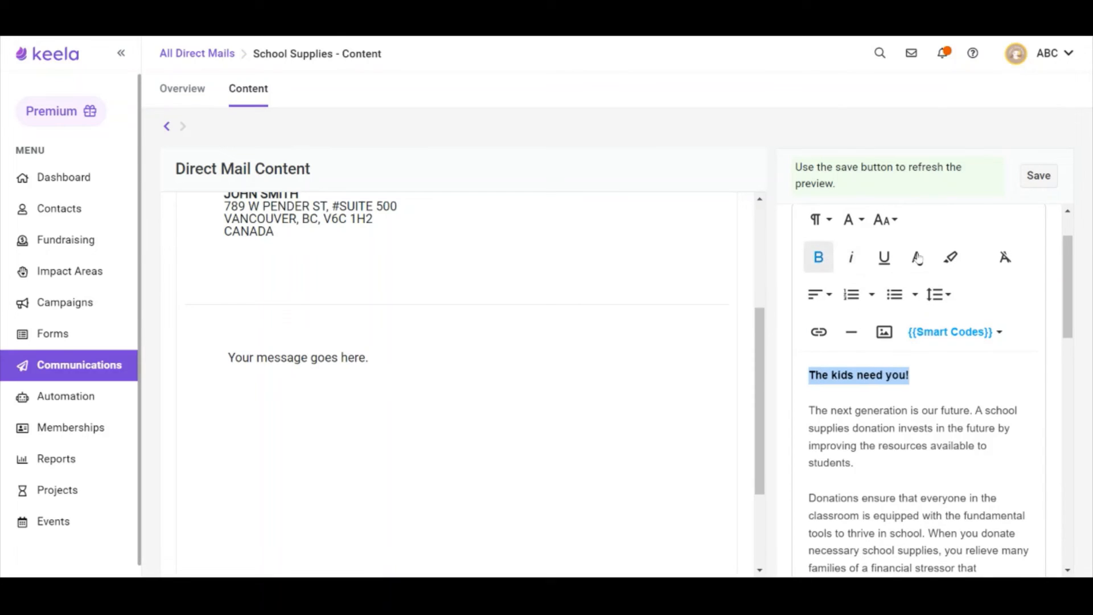
click(884, 219)
click(893, 274)
click(811, 398)
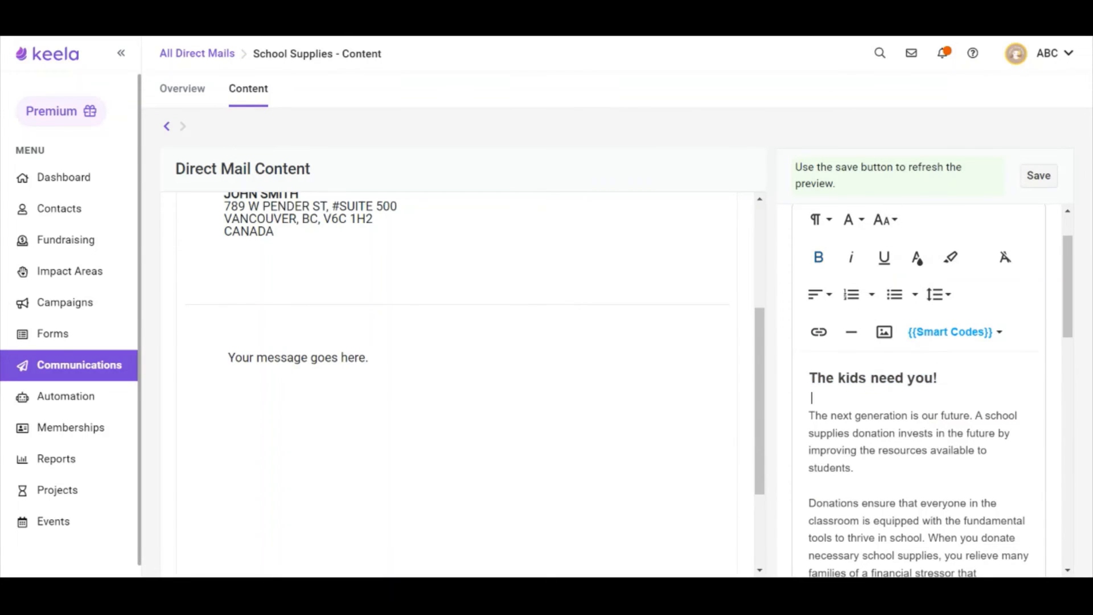
Add the greeting "Dear {{firstname}}," above the heading, using the First Name smart code
click(809, 378)
key(Return)
click(809, 376)
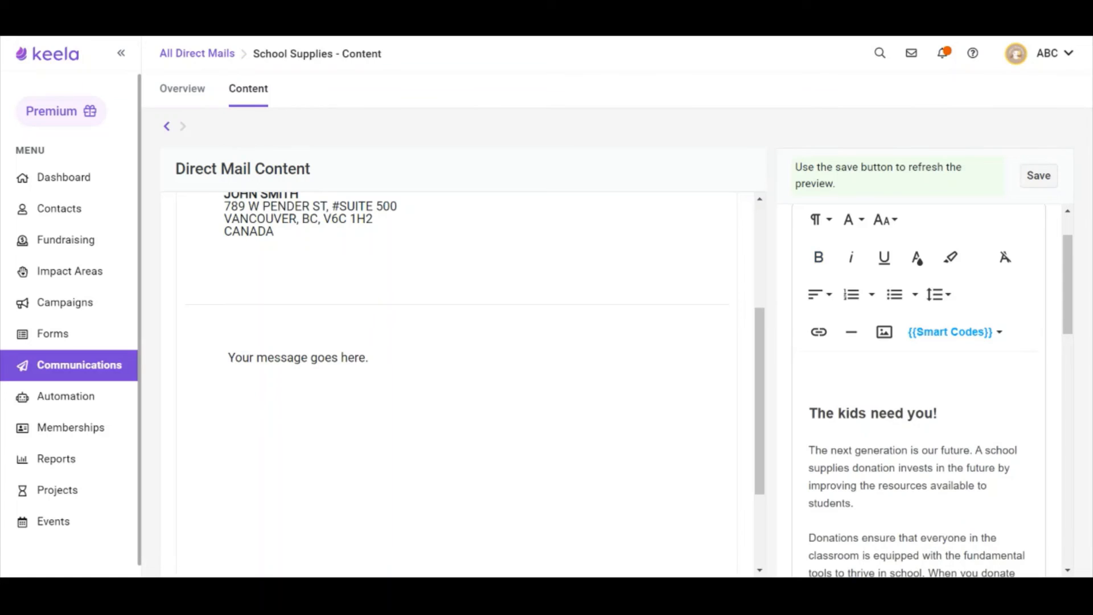
text(Dear)
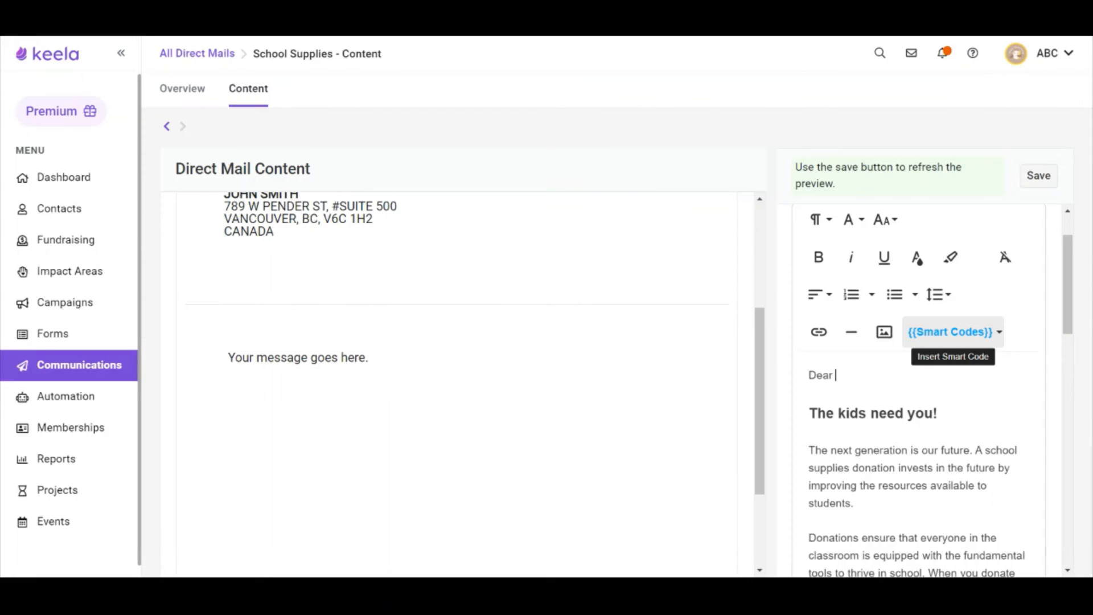
click(992, 336)
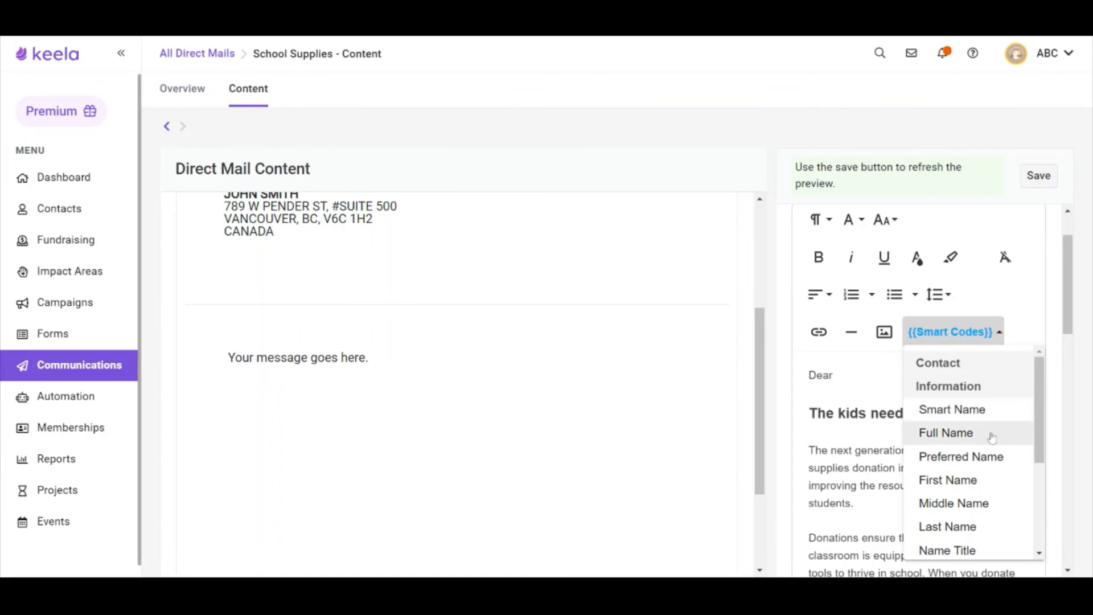
click(969, 488)
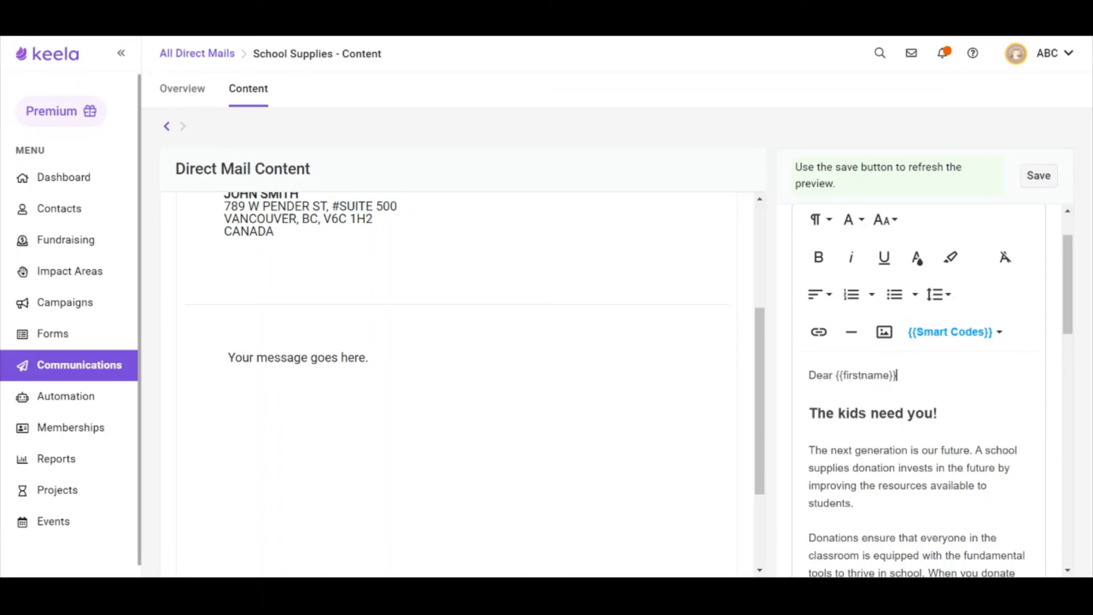
text(,)
key(Return)
Look over the date, address and signature display settings, then save the letter content and check the refreshed preview
scroll(920, 387, down, 4)
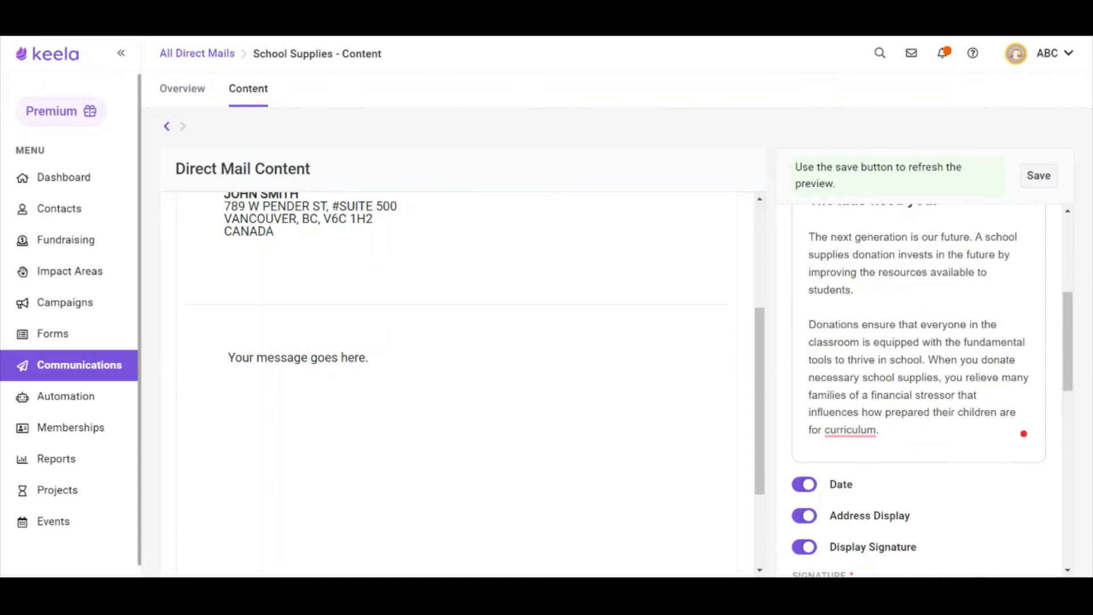
scroll(507, 398, up, 3)
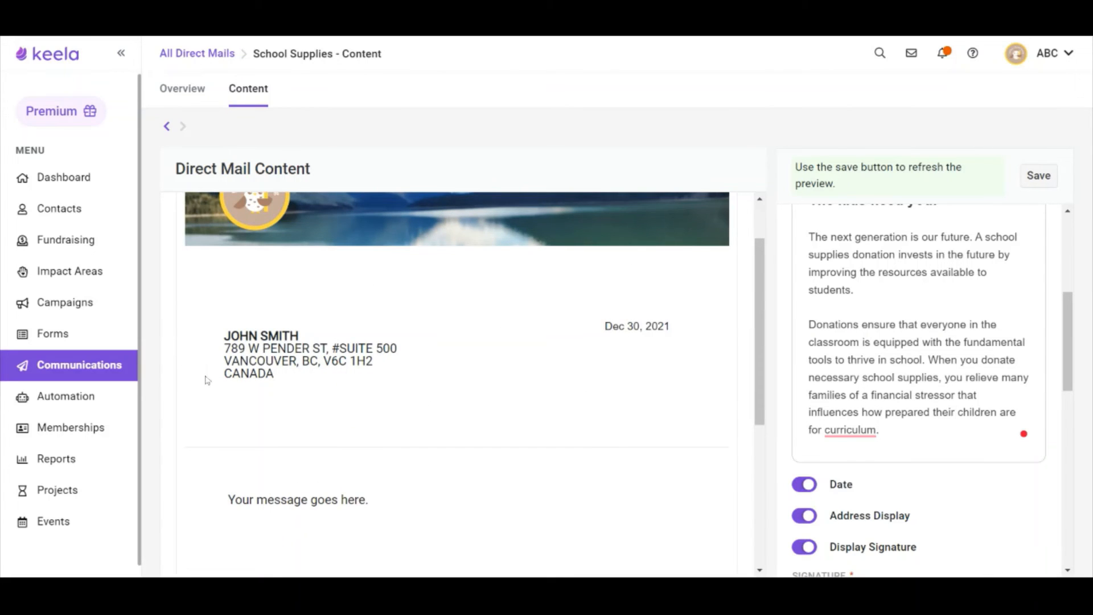
scroll(1015, 480, down, 1)
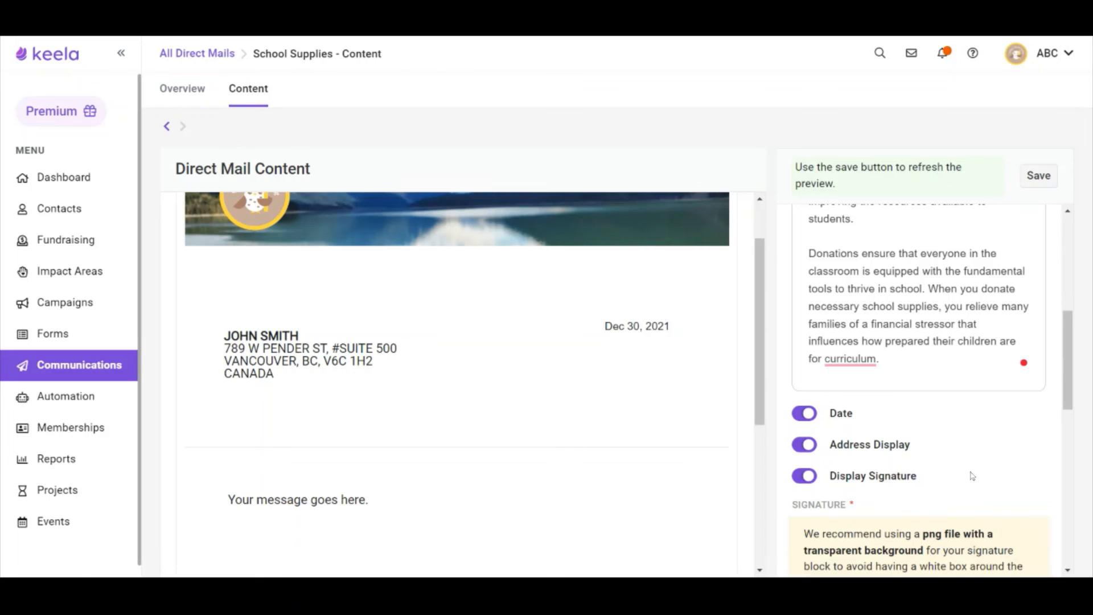
scroll(973, 474, up, 5)
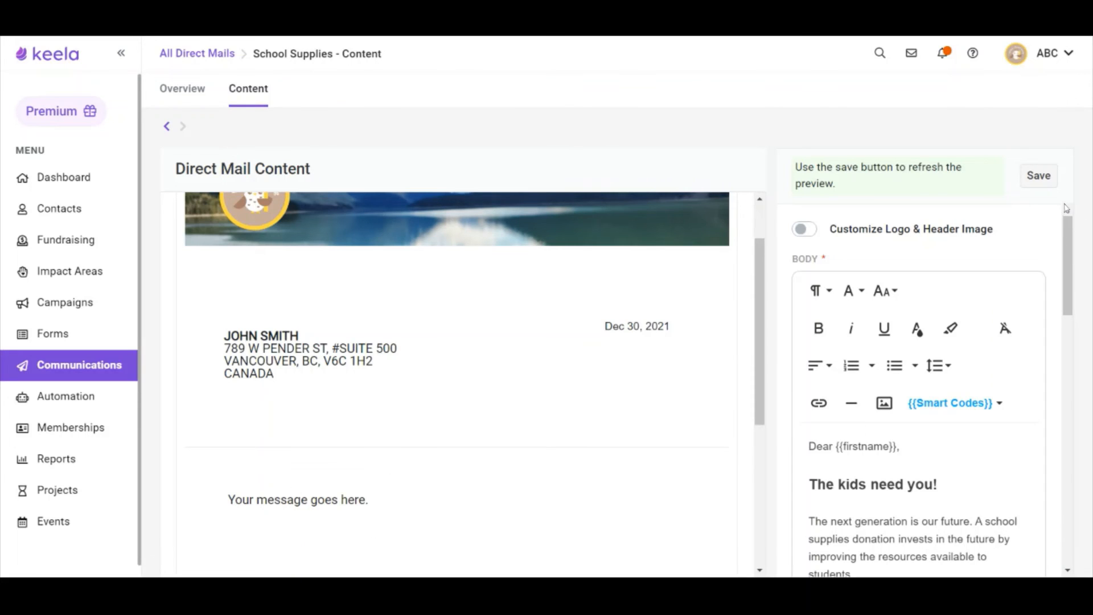
click(1038, 175)
scroll(334, 481, down, 5)
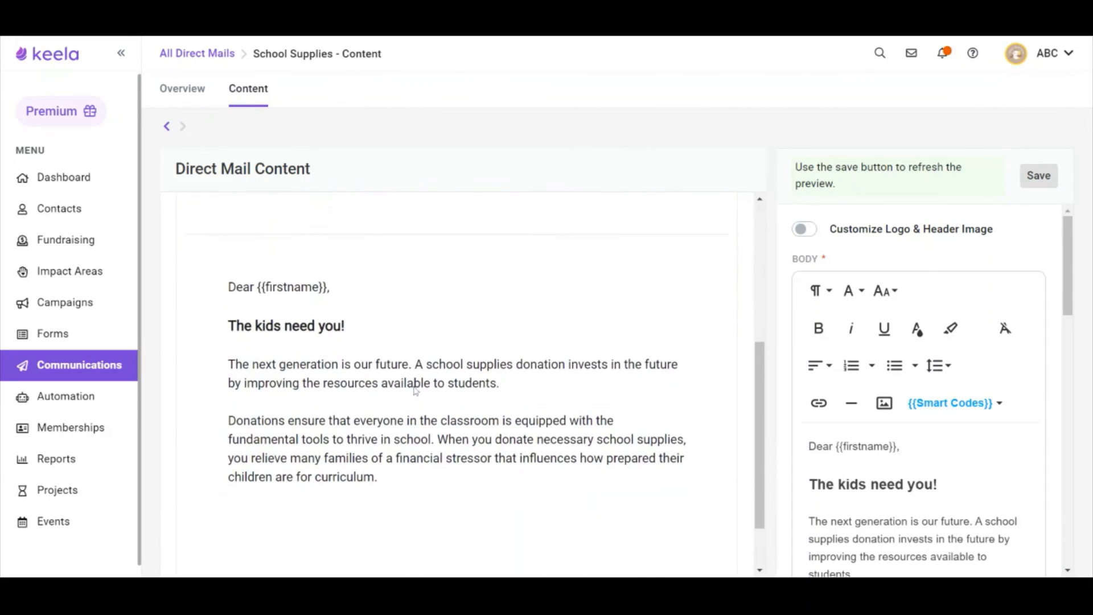
scroll(378, 410, up, 4)
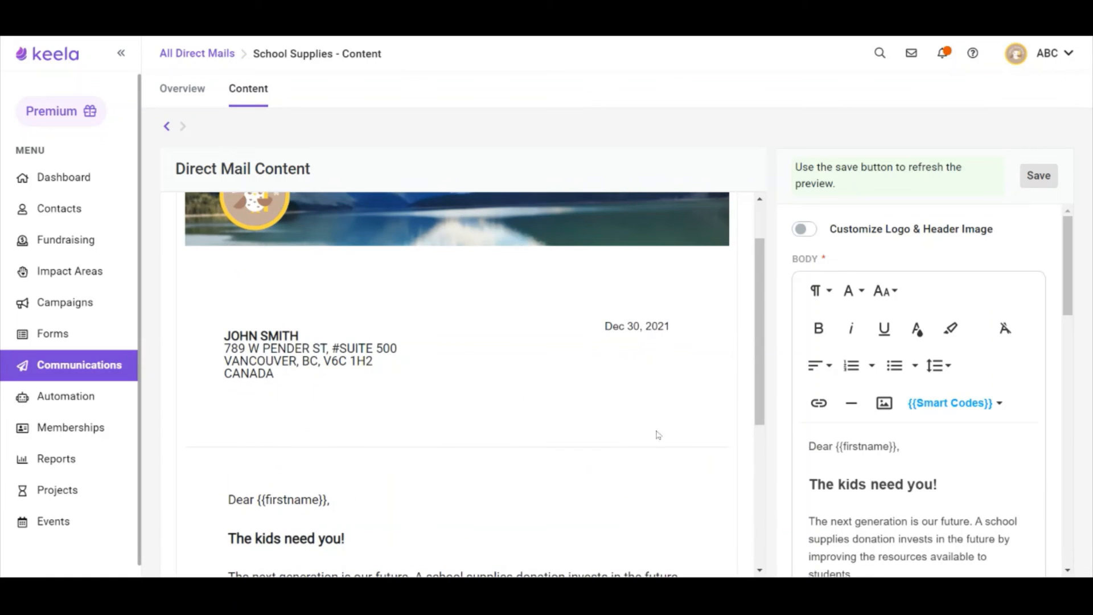
Upload the handwritten signature image to the letter's signature block, save the content and check the signature in the preview
scroll(885, 413, down, 6)
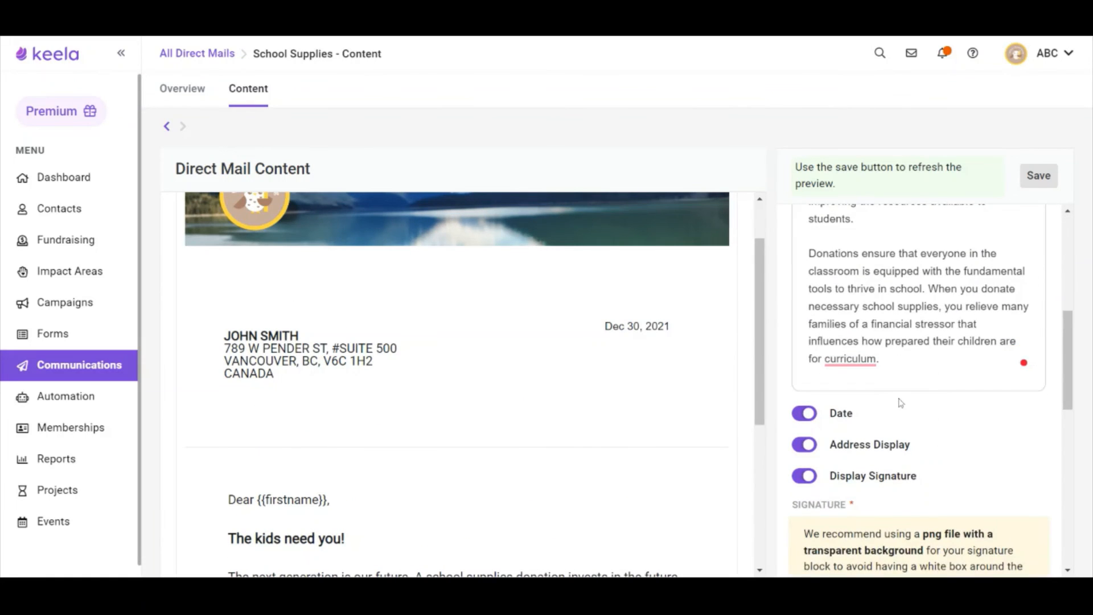
scroll(900, 402, down, 4)
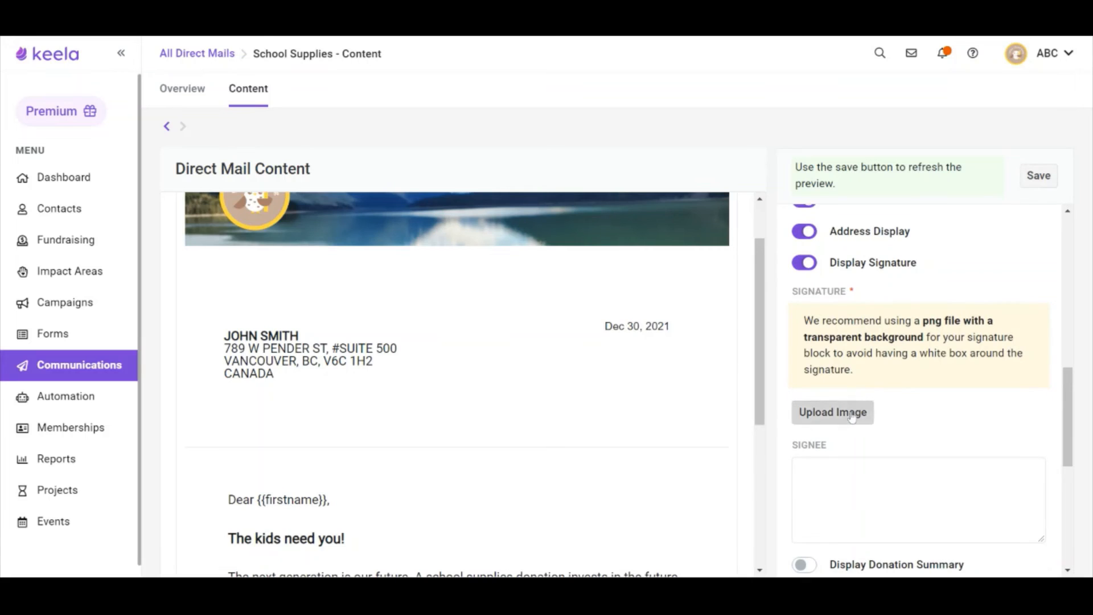
click(852, 416)
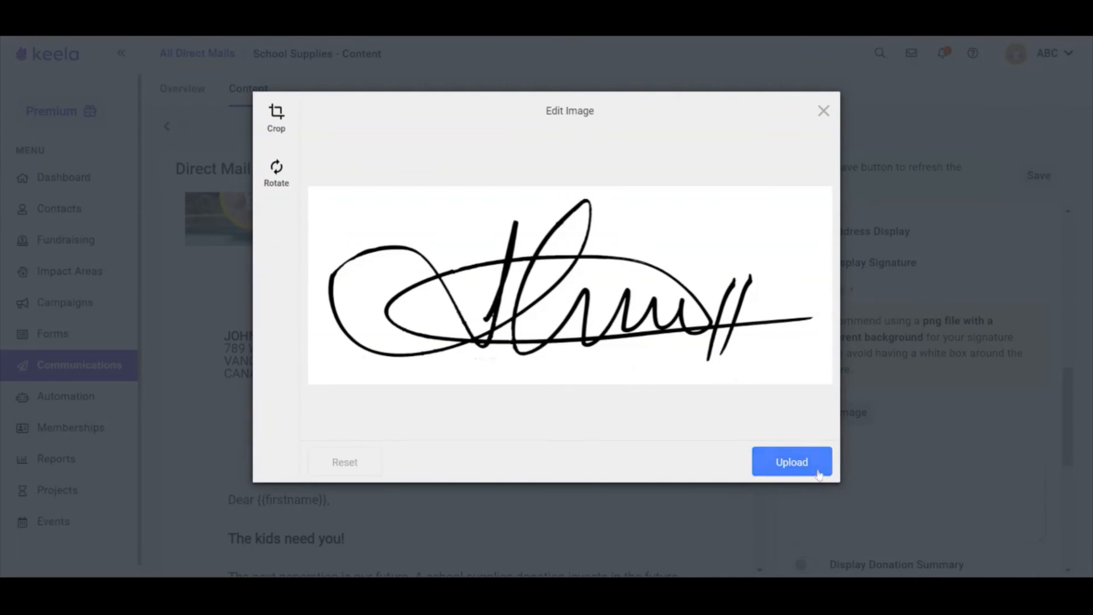
click(793, 460)
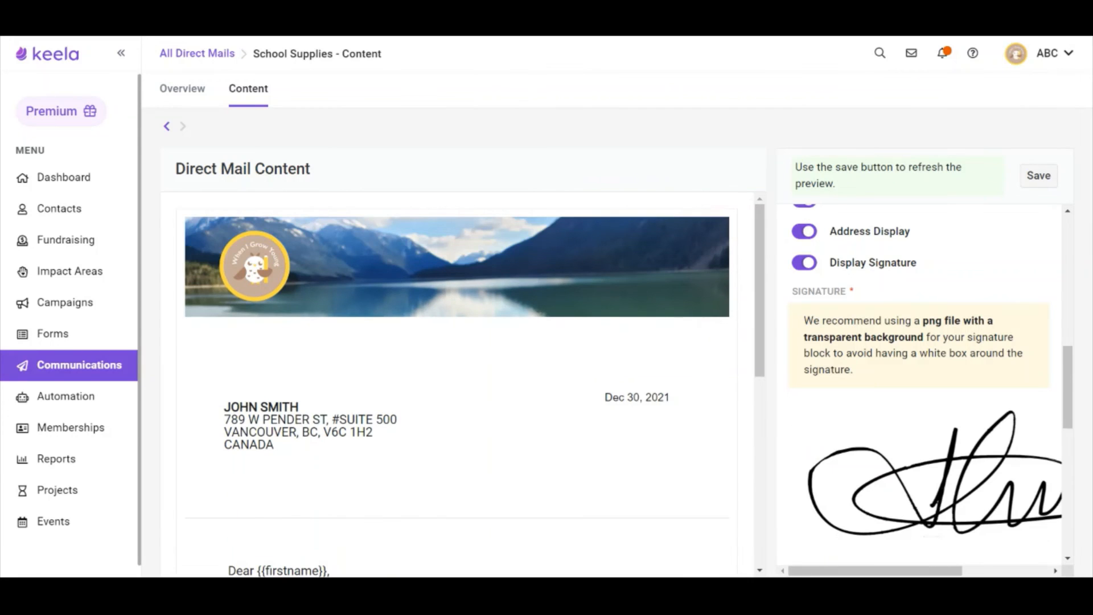
click(1027, 177)
scroll(484, 382, down, 4)
scroll(484, 382, down, 4)
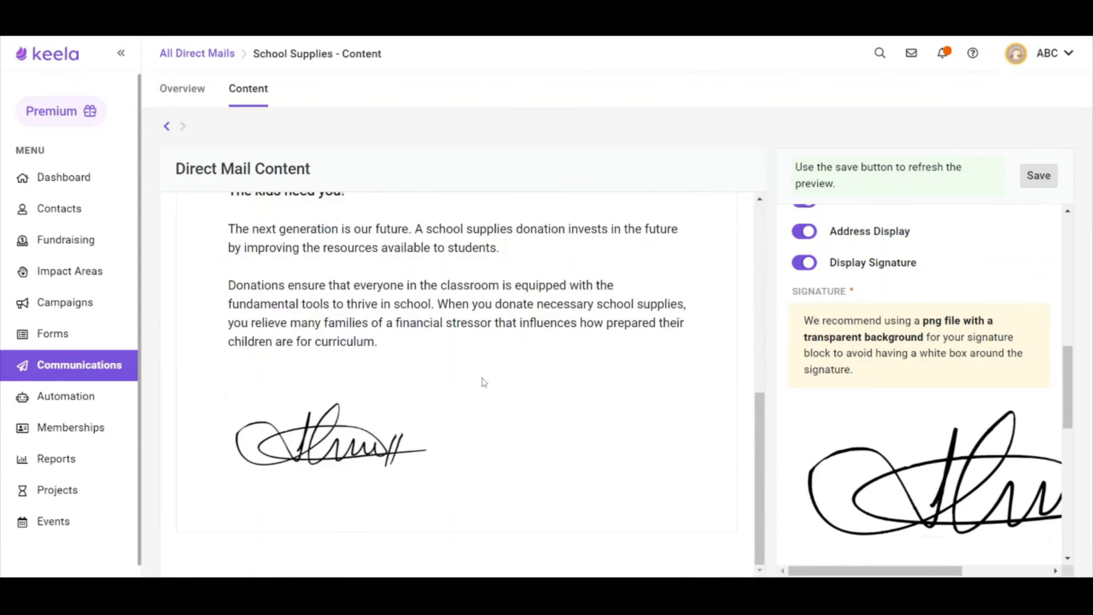
Turn on Display Donation Summary for the letter and check the summary table below the signature in the preview
scroll(954, 402, down, 1)
scroll(954, 401, down, 6)
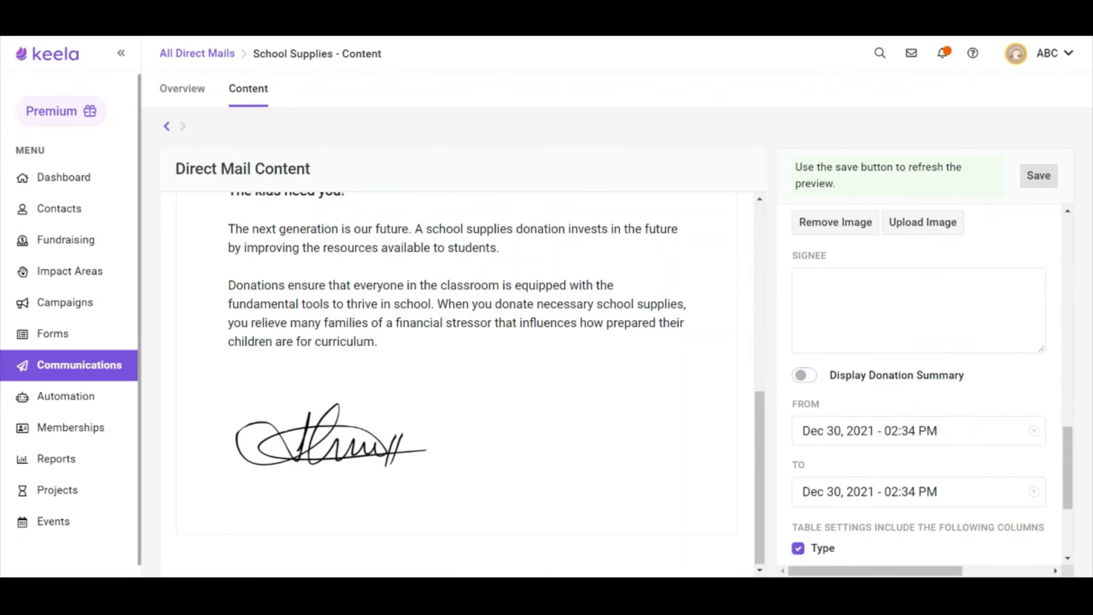
scroll(529, 423, up, 8)
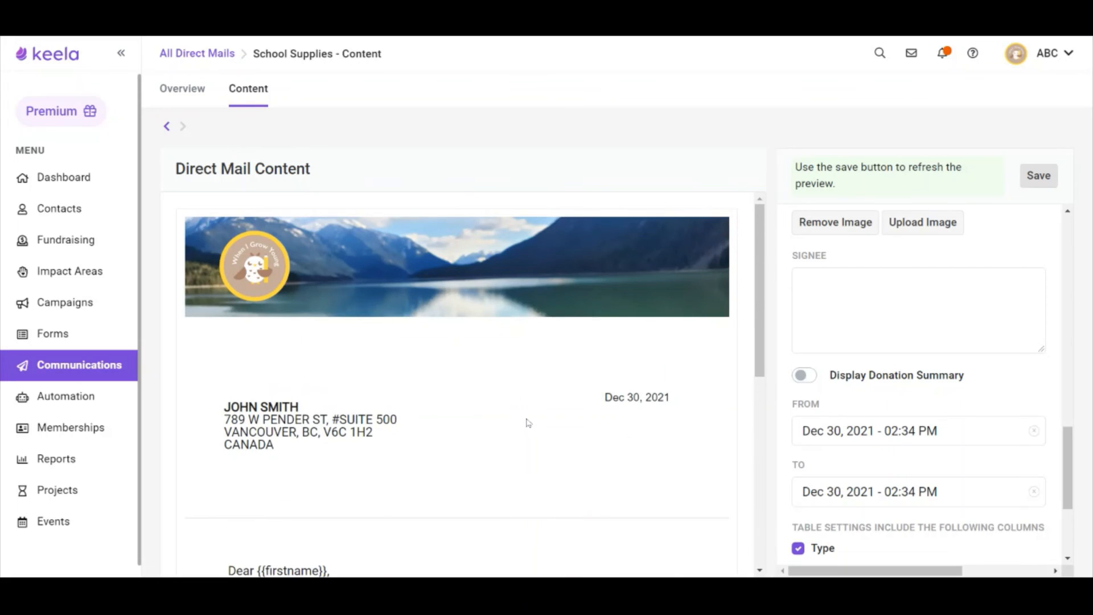
scroll(528, 423, down, 6)
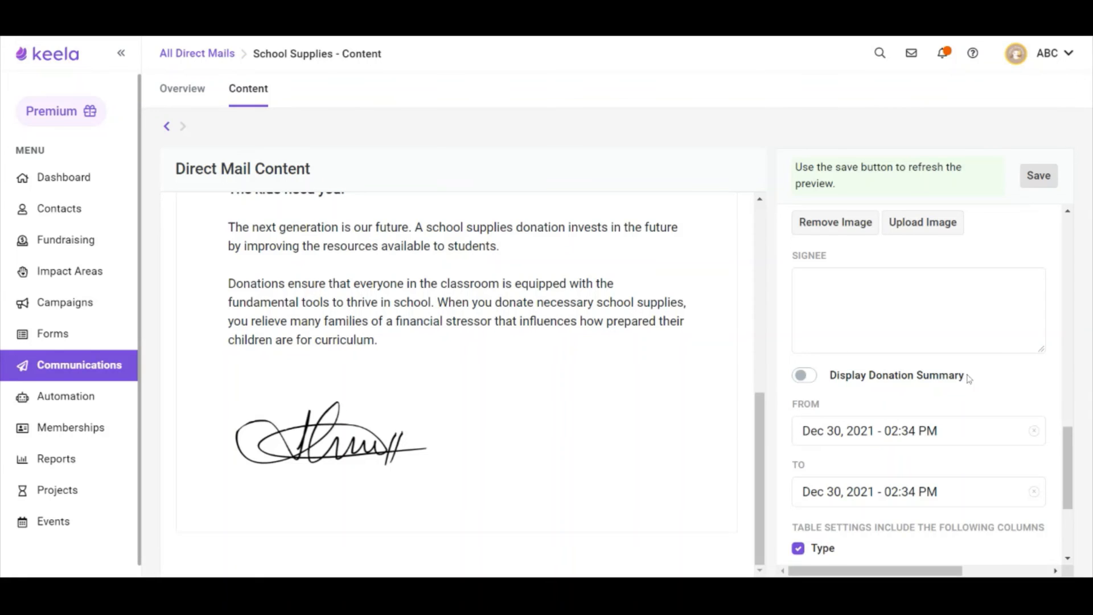
drag(968, 376, 830, 380)
click(1010, 379)
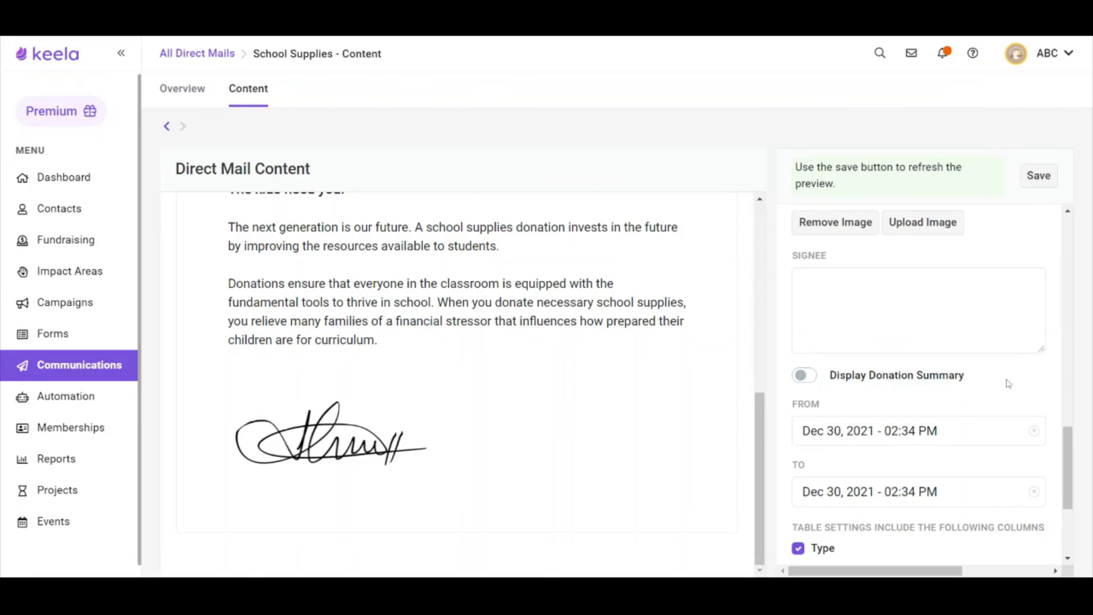
click(805, 376)
scroll(555, 428, down, 3)
scroll(555, 428, down, 6)
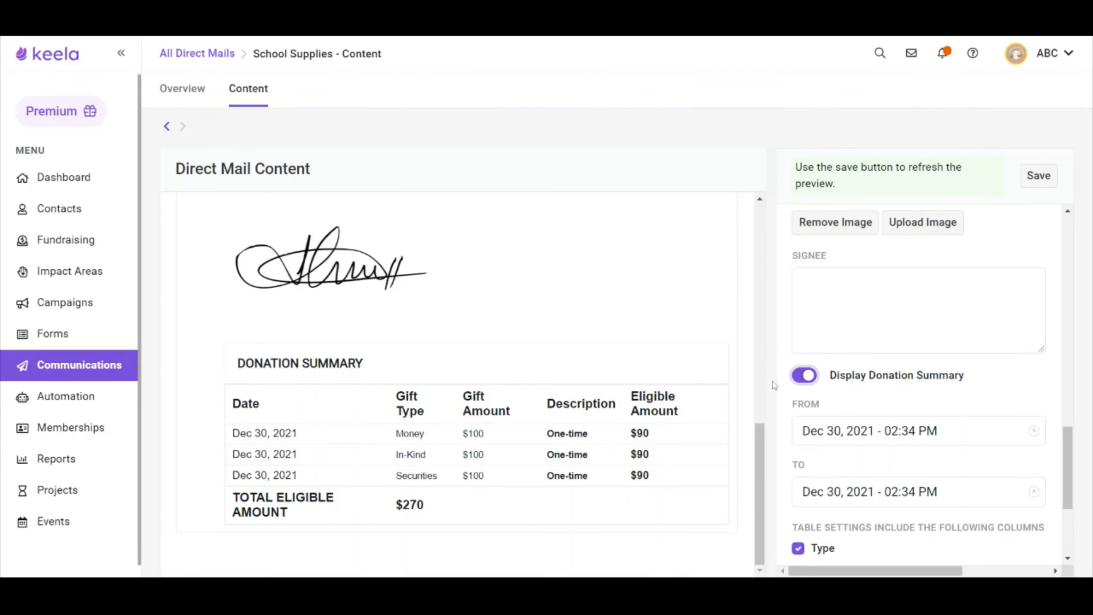
Include Campaign in the donation summary's description, save the content and look over the summary's date range and column settings
scroll(843, 393, down, 2)
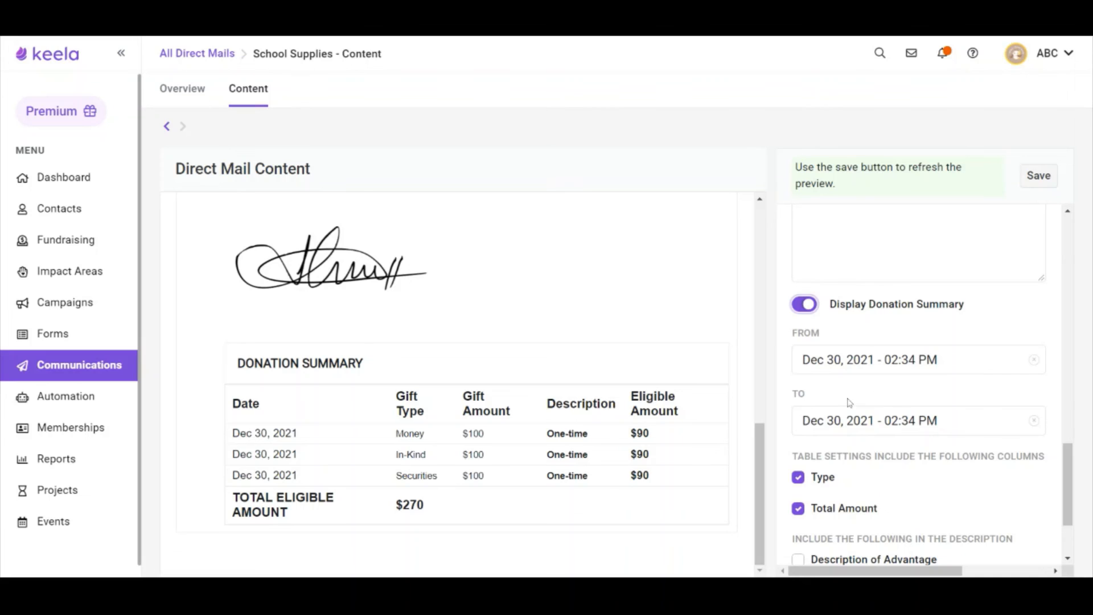
scroll(847, 399, down, 2)
scroll(847, 395, down, 1)
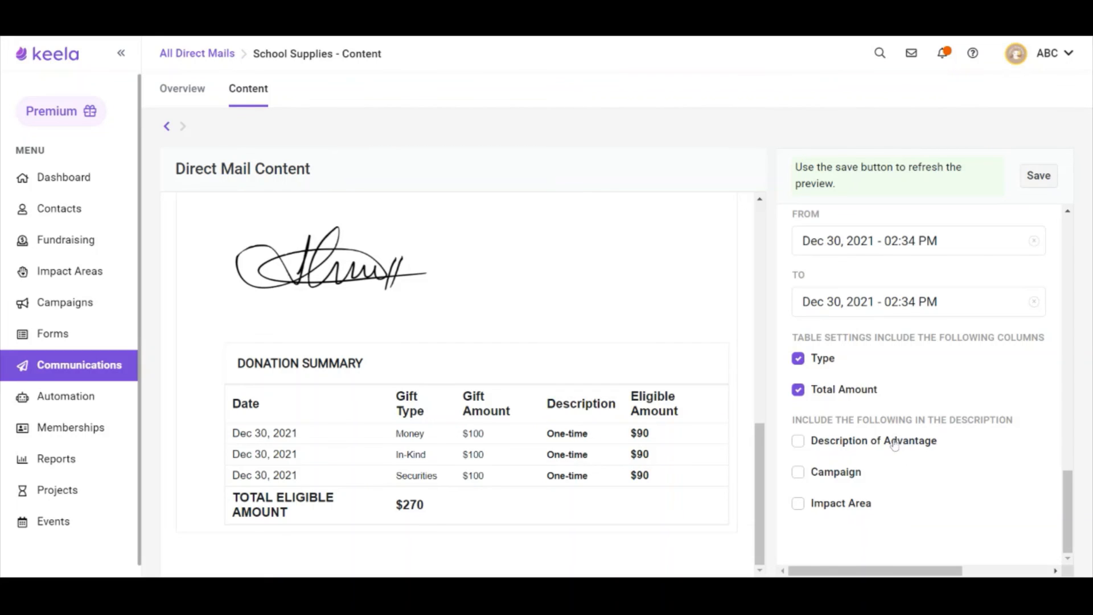
click(800, 473)
click(1030, 186)
scroll(677, 450, down, 10)
scroll(981, 395, up, 3)
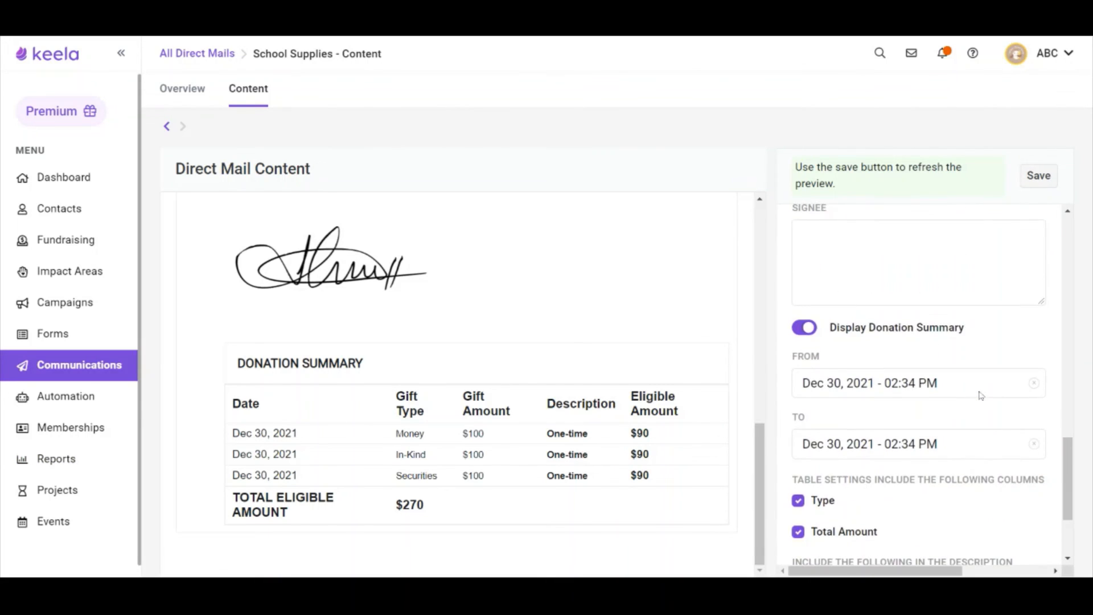
Turn off Display Donation Summary for the School Supplies letter, save the content and check the refreshed preview
scroll(470, 468, up, 5)
scroll(471, 469, down, 5)
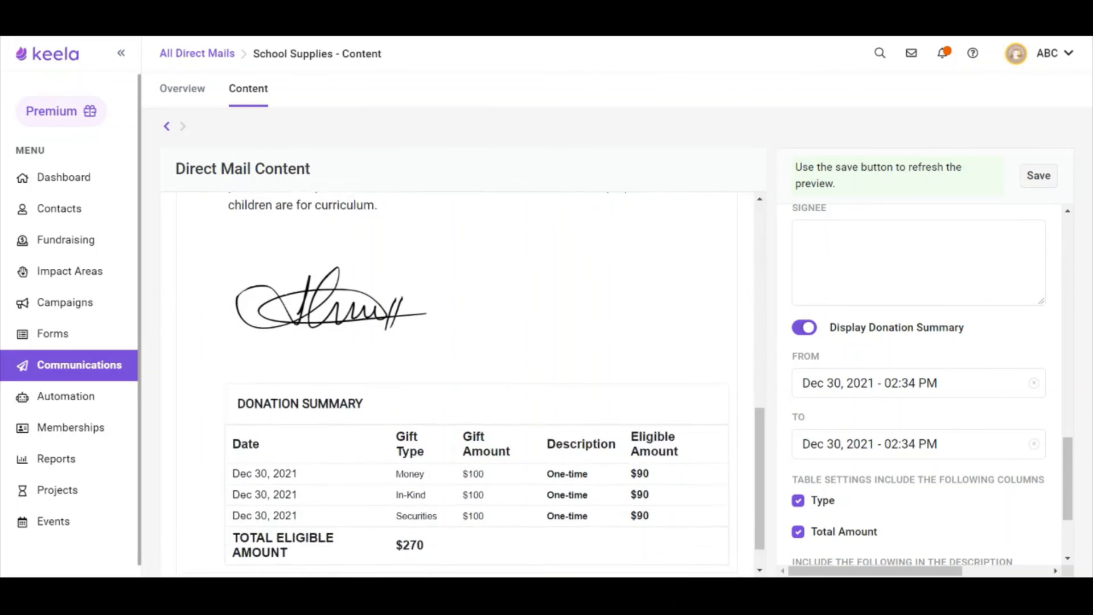
scroll(471, 382, down, 1)
scroll(919, 387, down, 3)
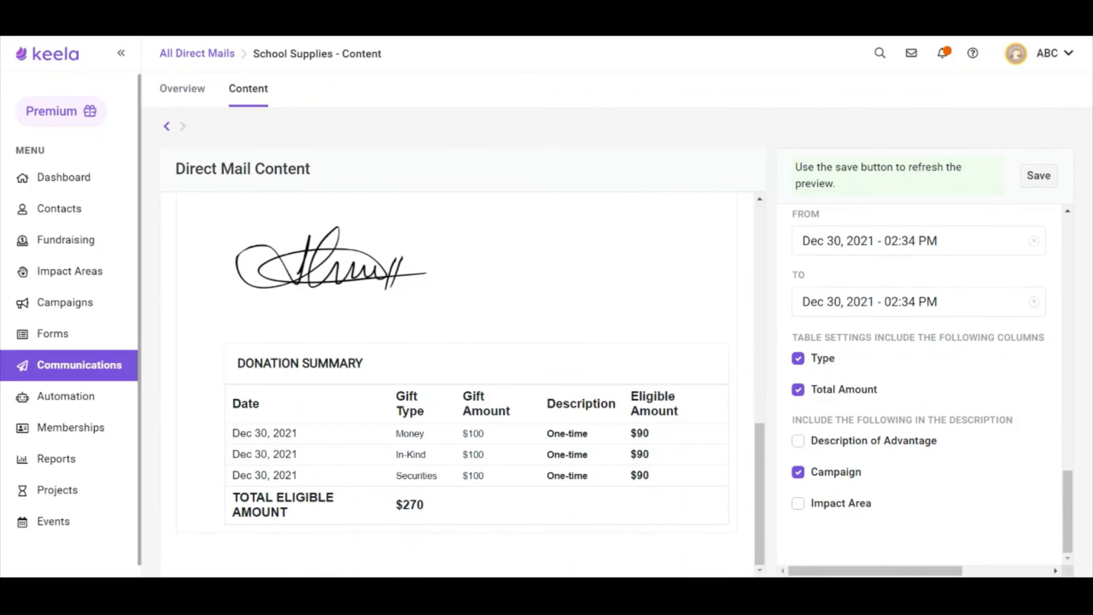
scroll(881, 463, up, 2)
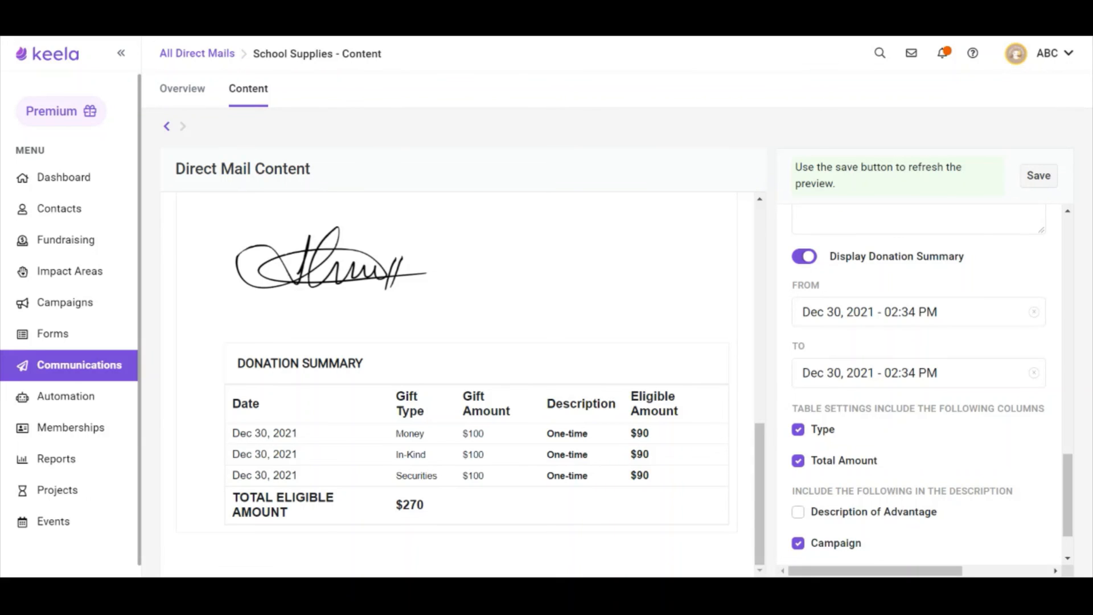
click(803, 257)
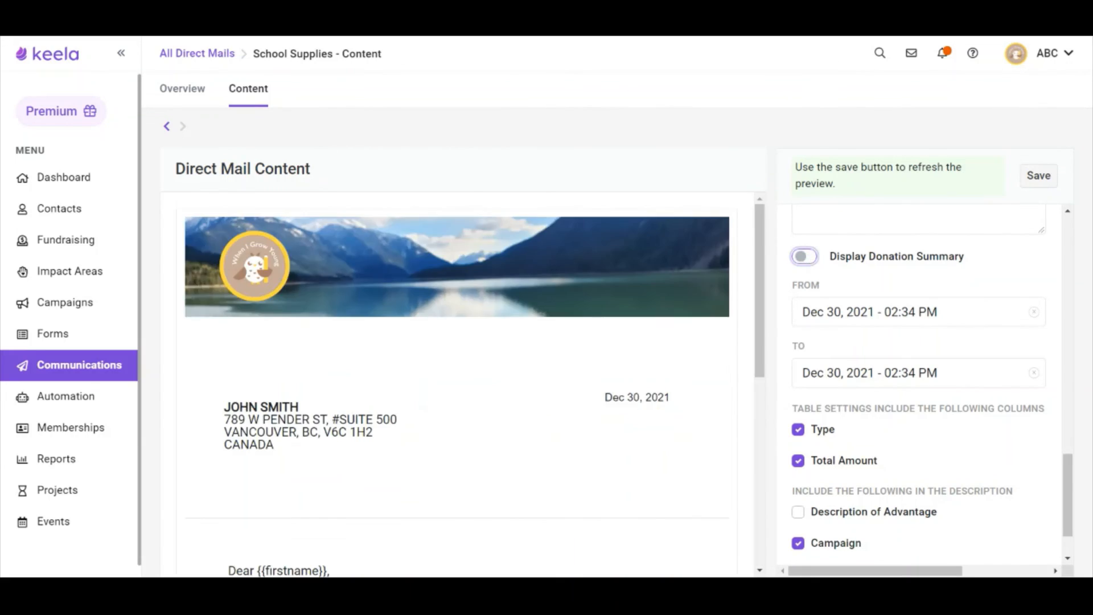
scroll(525, 344, down, 8)
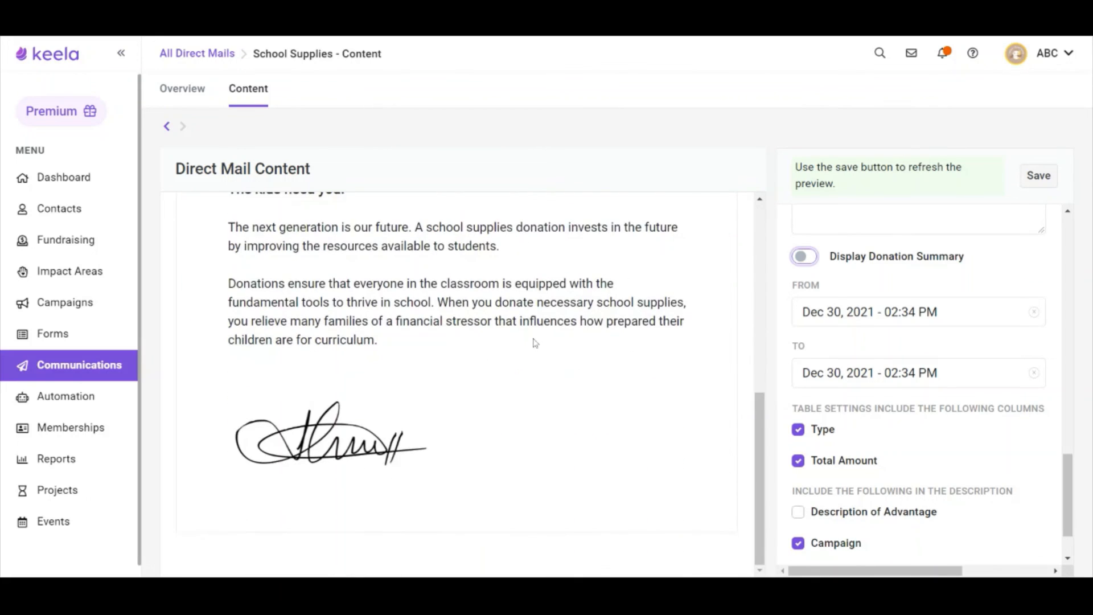
scroll(532, 342, up, 8)
click(1038, 177)
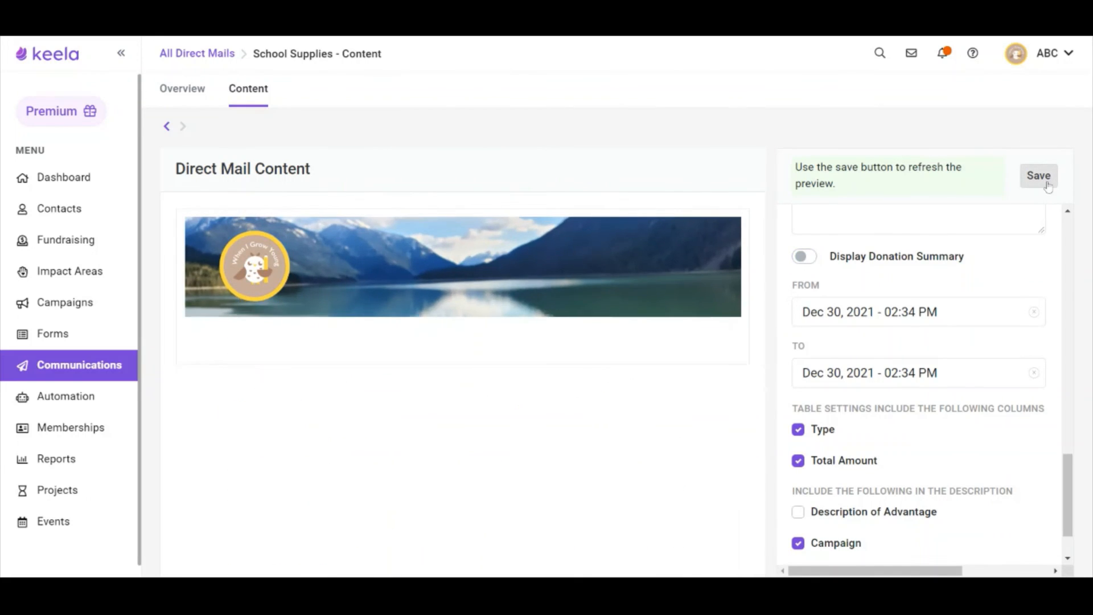
scroll(697, 362, down, 5)
scroll(697, 363, up, 5)
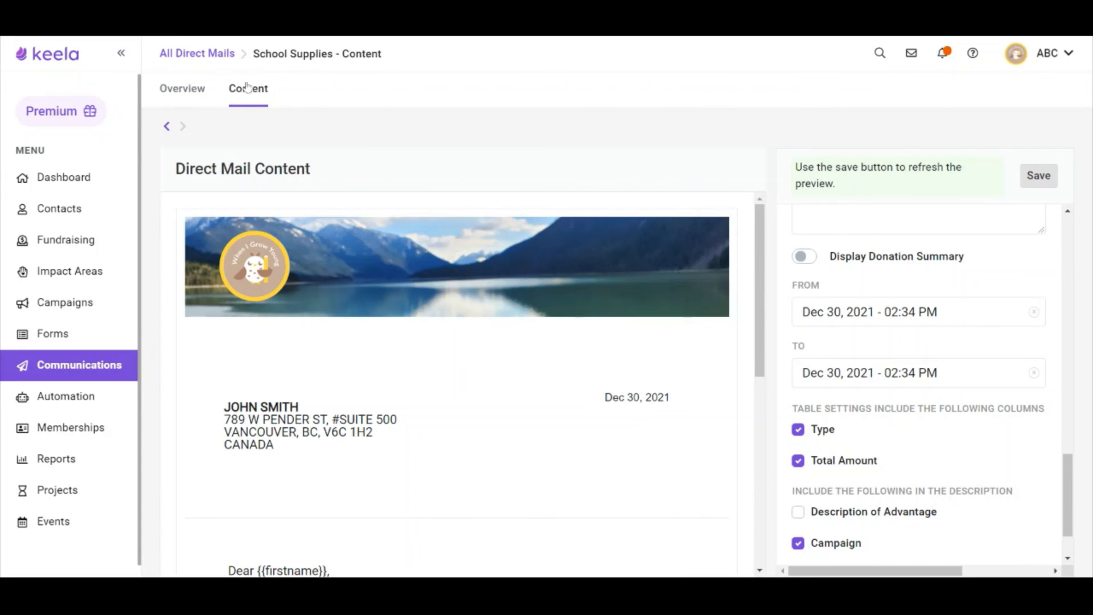
Generate the School Supplies direct mail letters from the direct mail's overview and confirm the generation
click(200, 95)
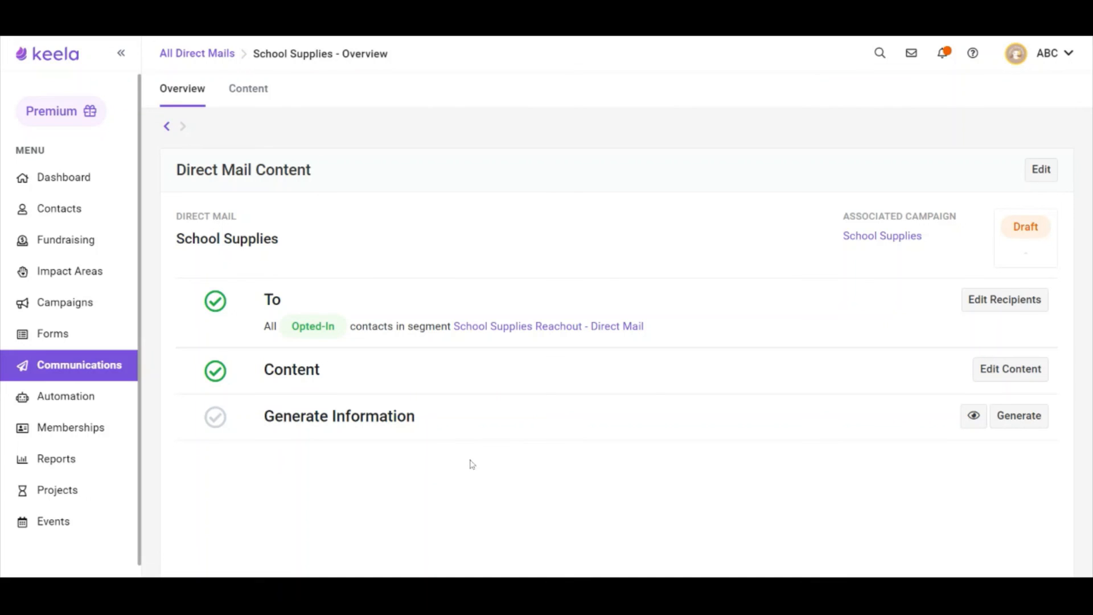
click(1042, 424)
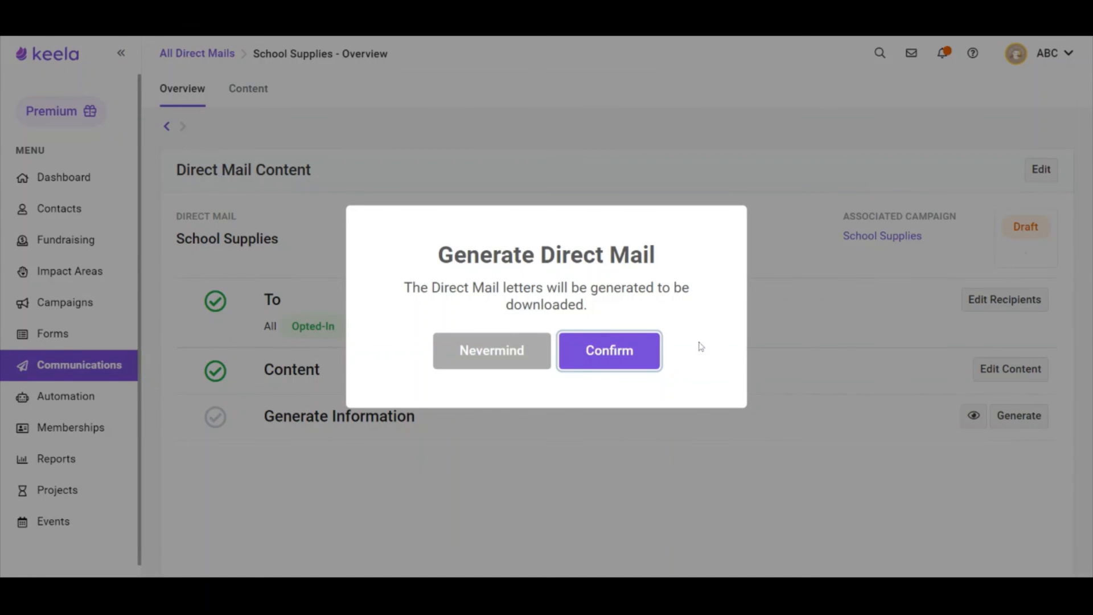
click(598, 348)
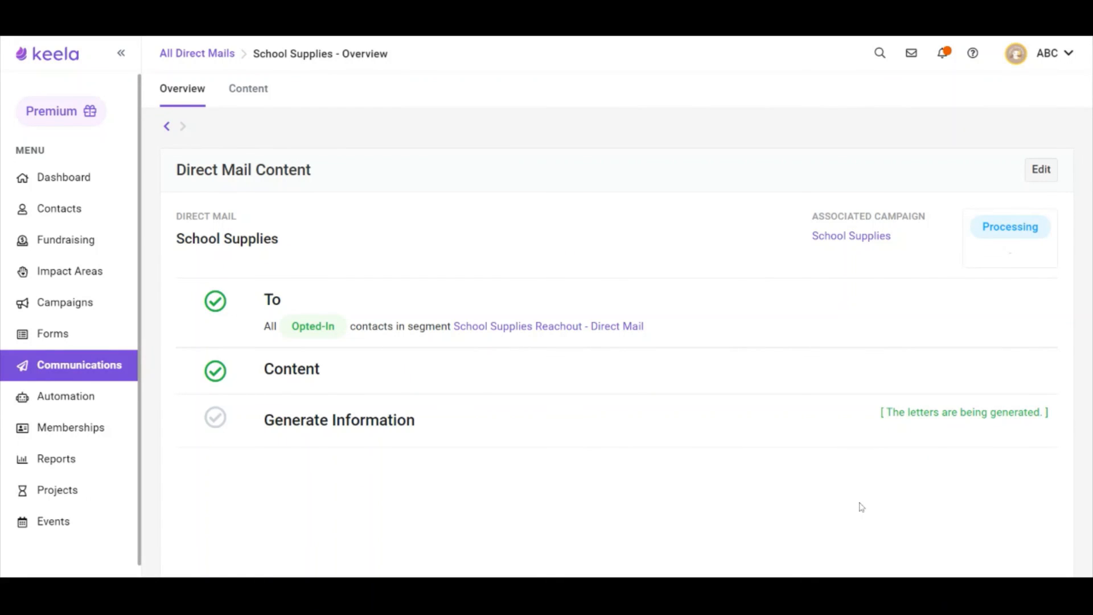
Open the direct mail generated on Dec 29, 2021 from the direct mail list and examine its letter download options without downloading
click(66, 371)
click(304, 84)
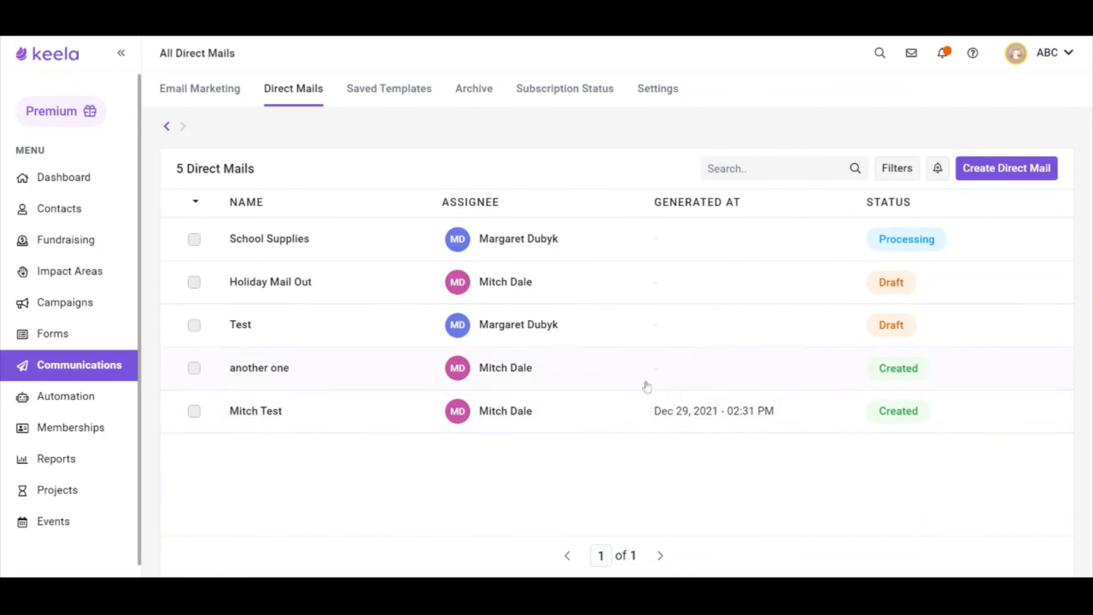
click(648, 422)
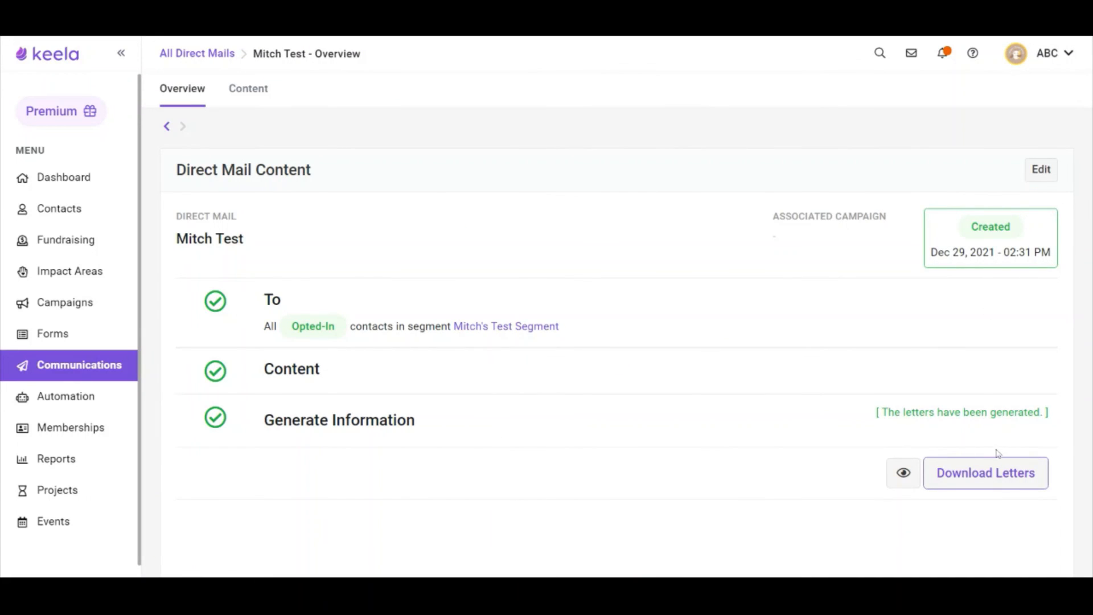
drag(861, 420, 1061, 420)
click(1069, 421)
click(943, 480)
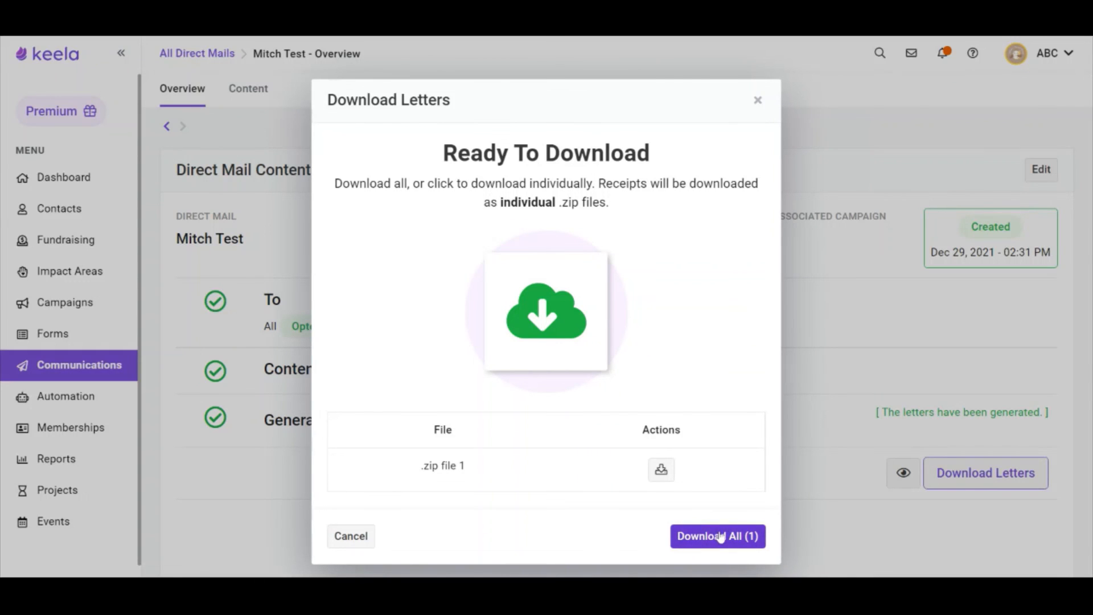
click(758, 101)
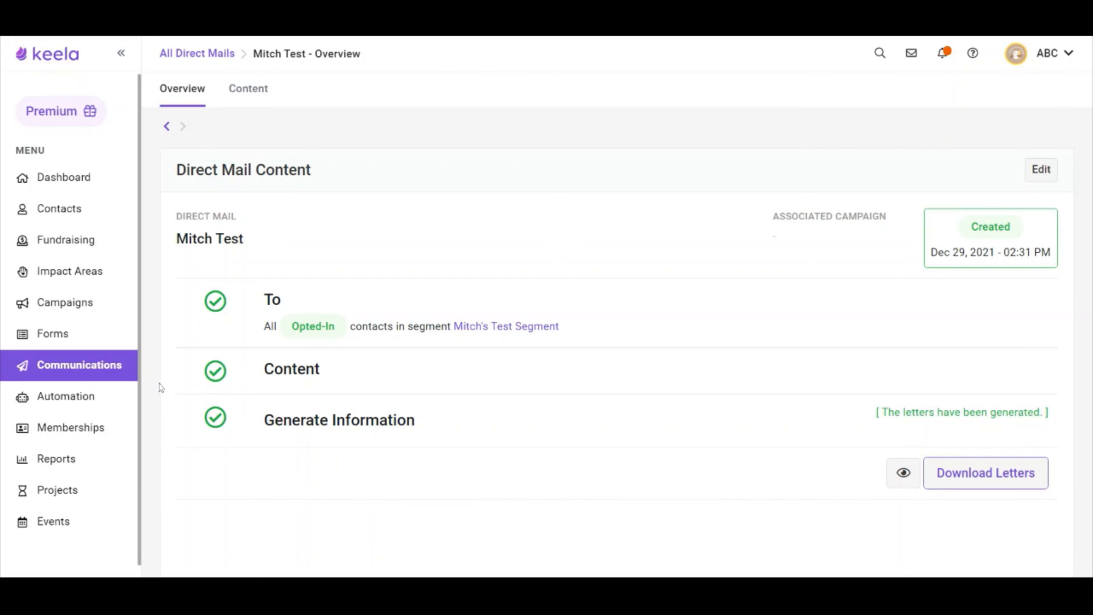
Look over the saved custom templates and the archived email marketings in Communications
click(106, 369)
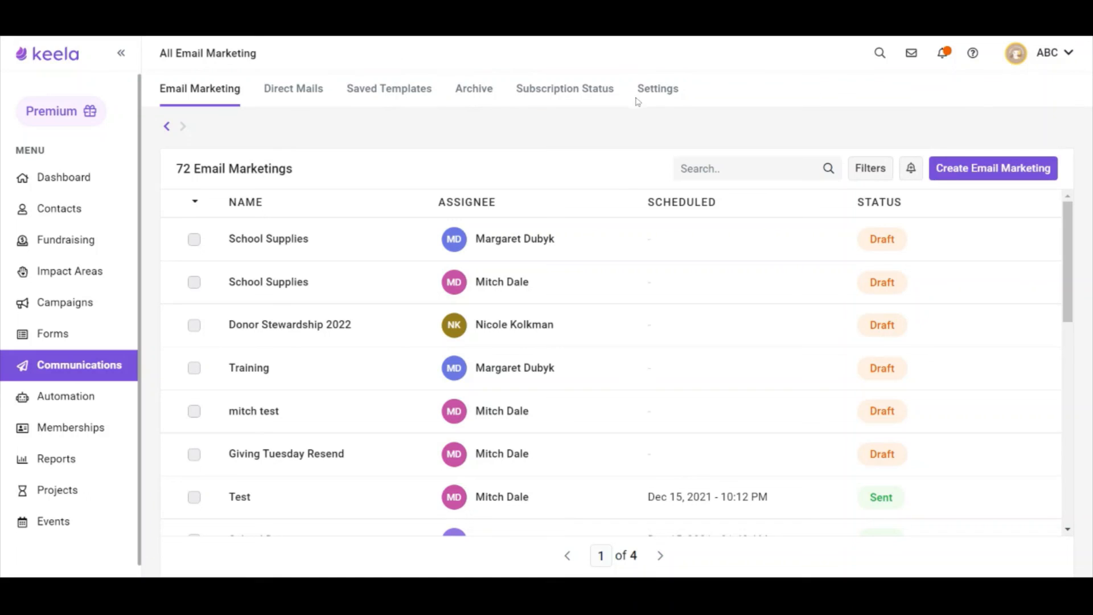
click(406, 102)
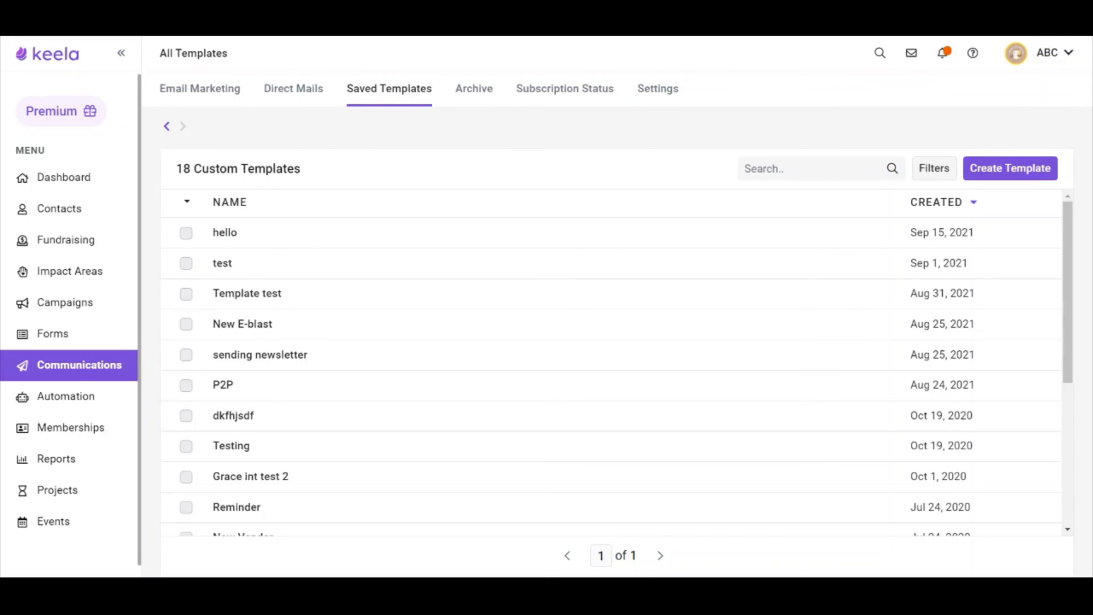
click(474, 90)
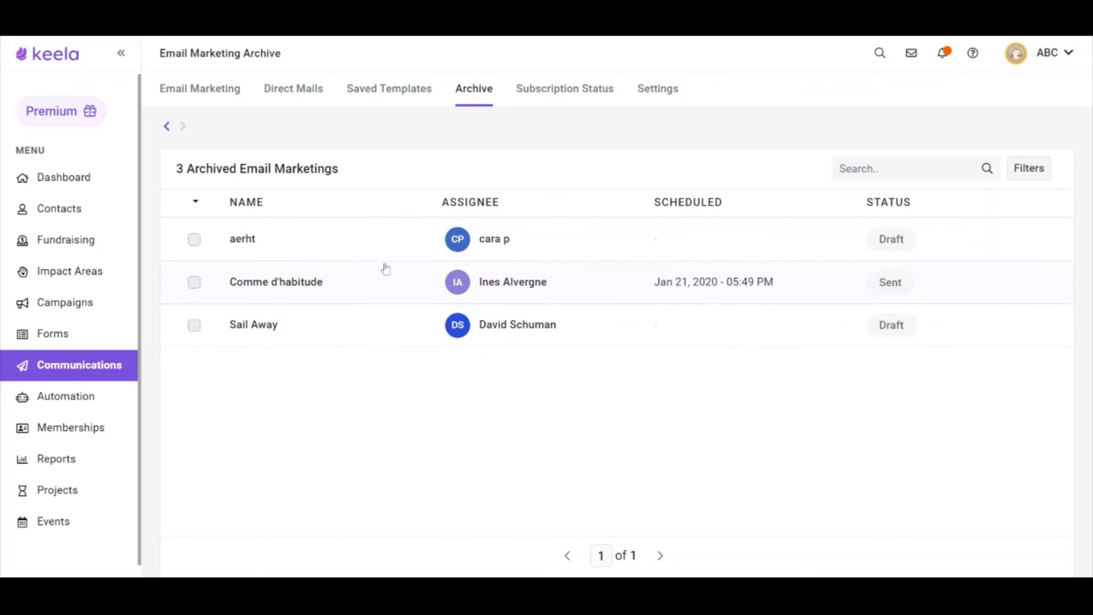
Select the first three contacts in the Subscription Status list and look over the bulk actions available for them
click(590, 95)
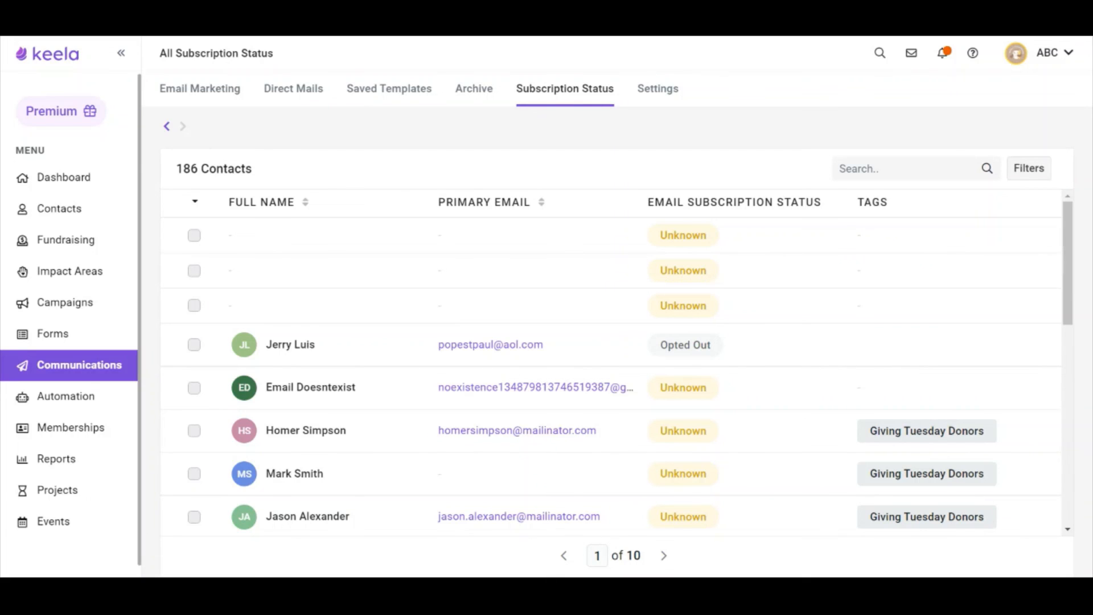
click(194, 235)
click(194, 271)
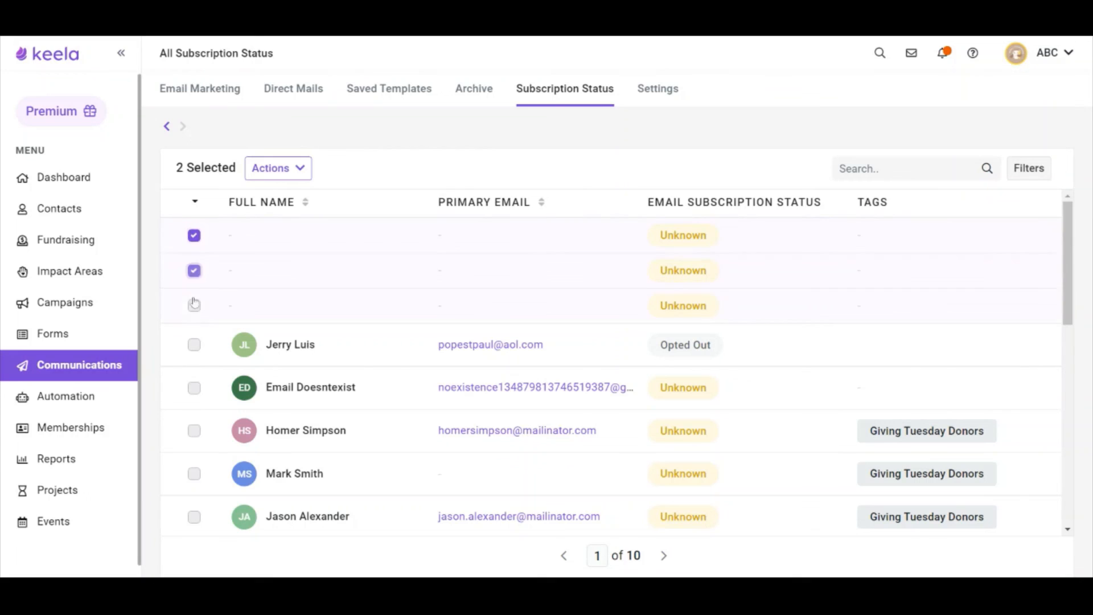
click(195, 305)
click(298, 170)
click(397, 140)
Examine the description and feedback box in the unsubscribe settings' edit form, close it without saving and return to the email marketing list
click(654, 89)
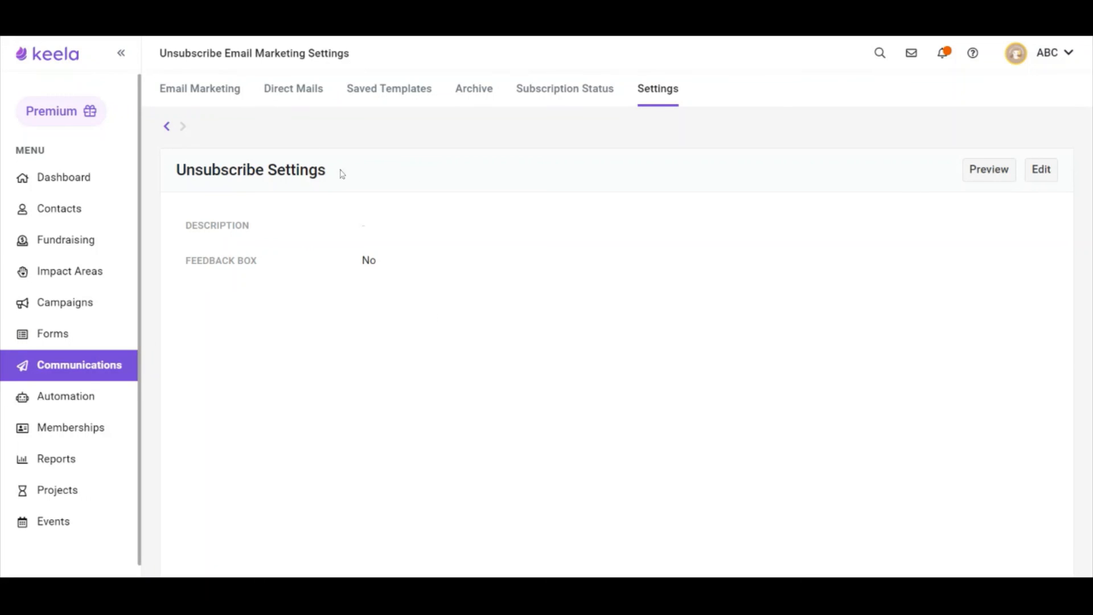
drag(337, 176, 186, 170)
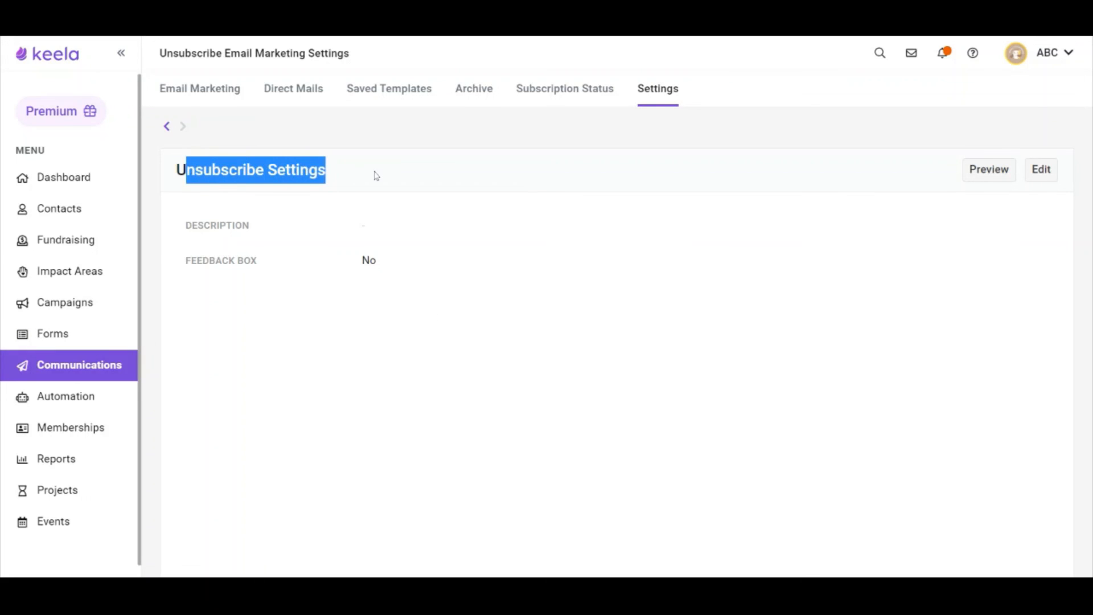
click(376, 175)
click(1027, 178)
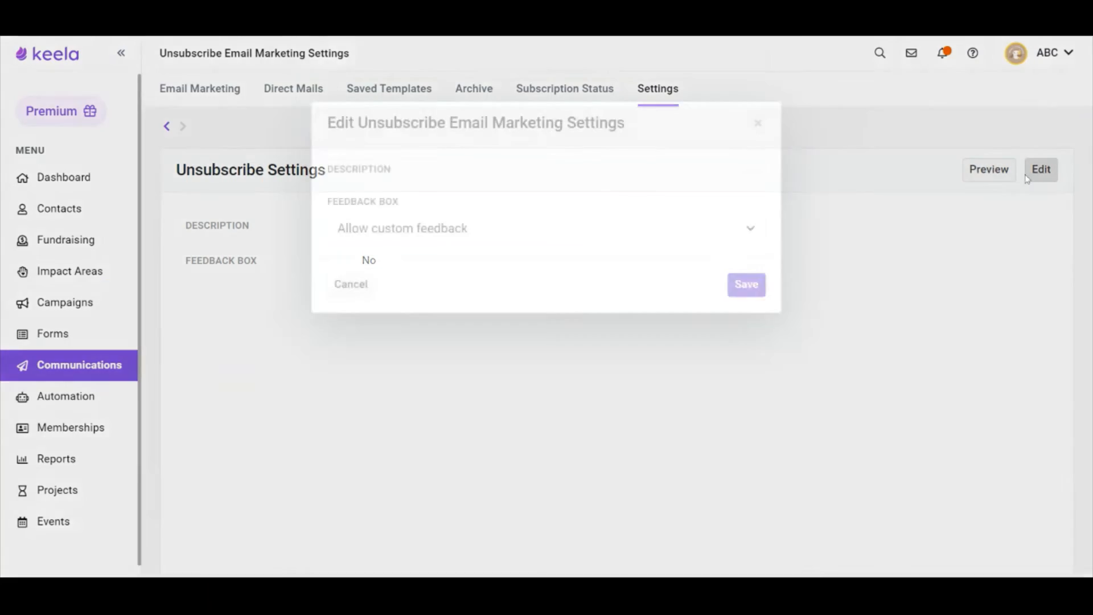
scroll(762, 138, down, 1)
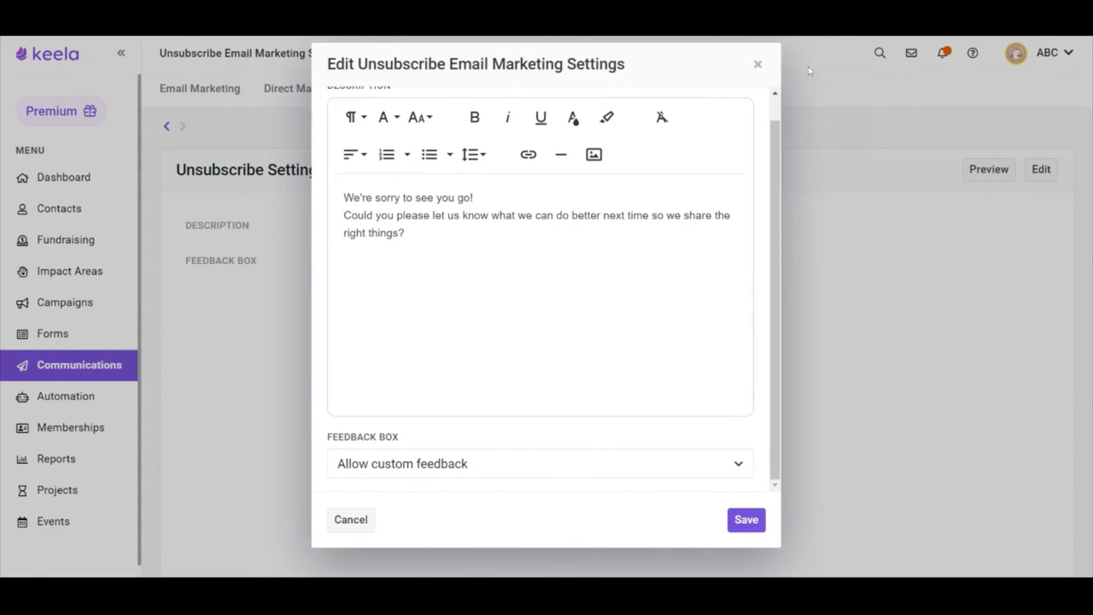
click(759, 66)
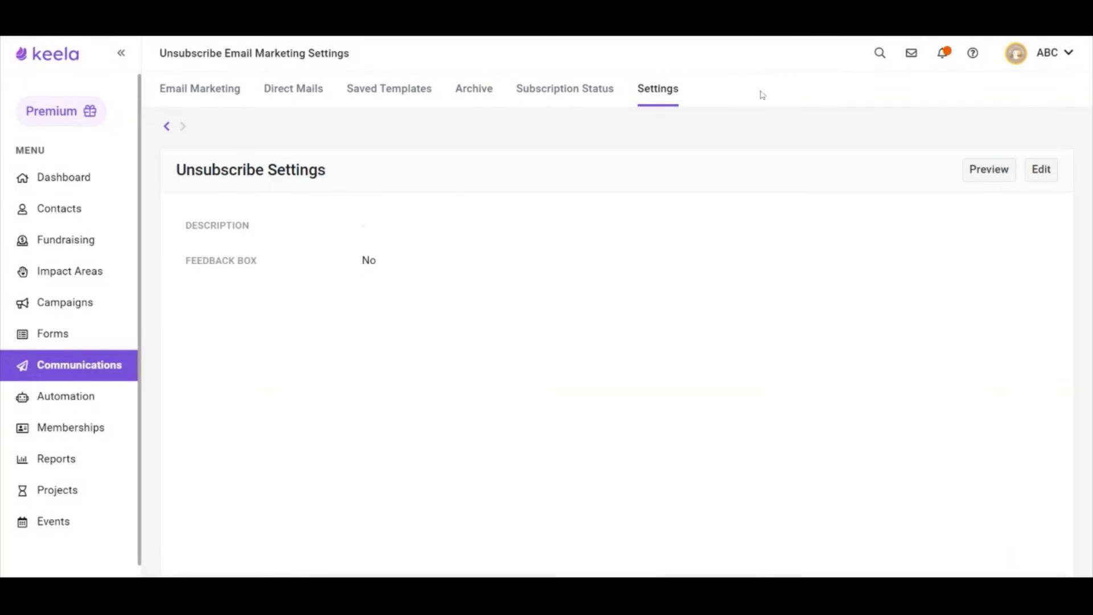
click(214, 101)
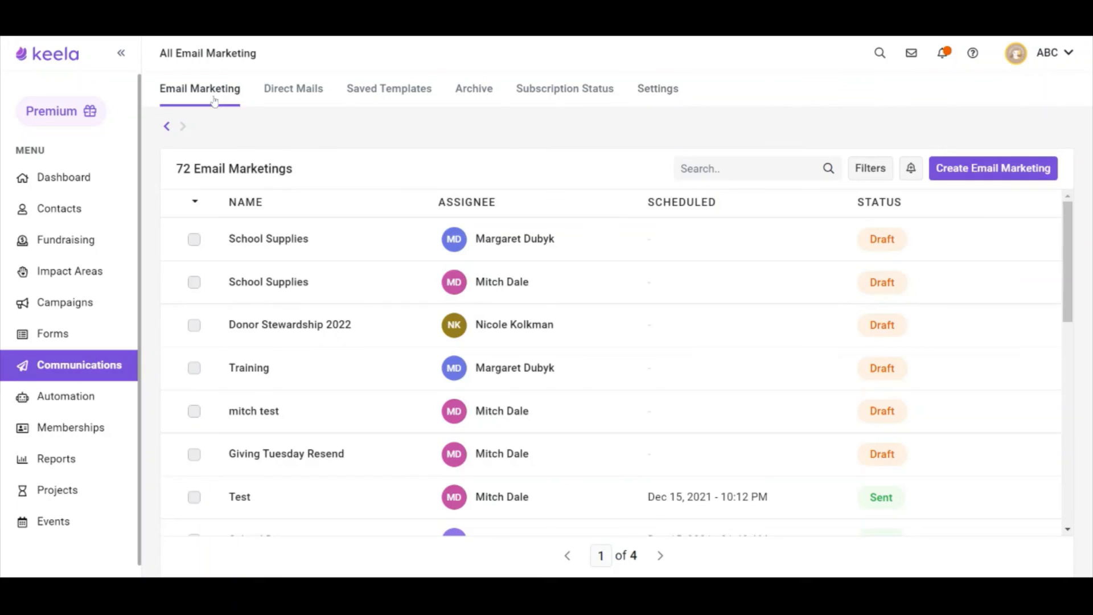